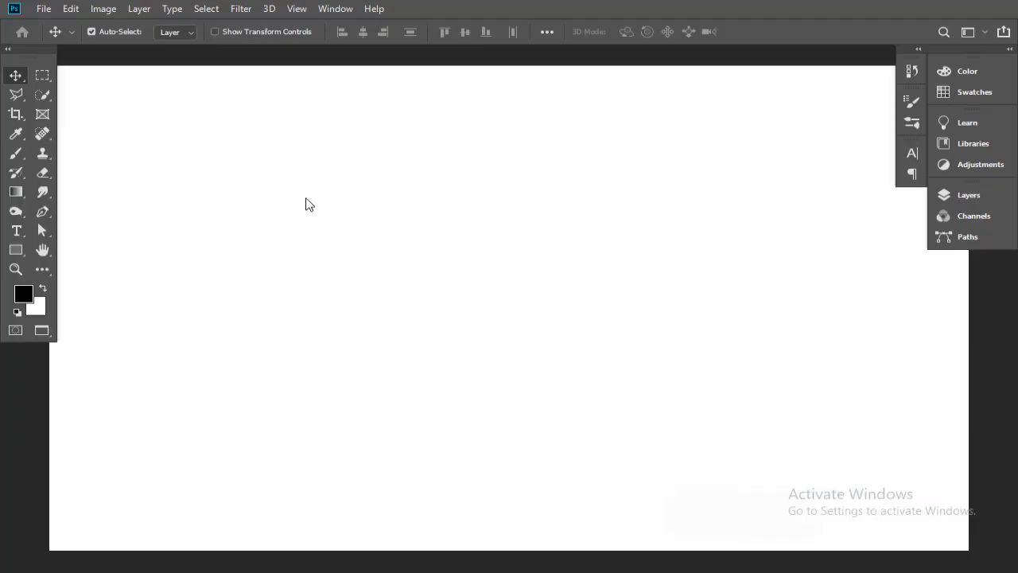
# Draw a wide 704 × 115 px rectangle near the top of the canvas
pyautogui.click(16, 250)
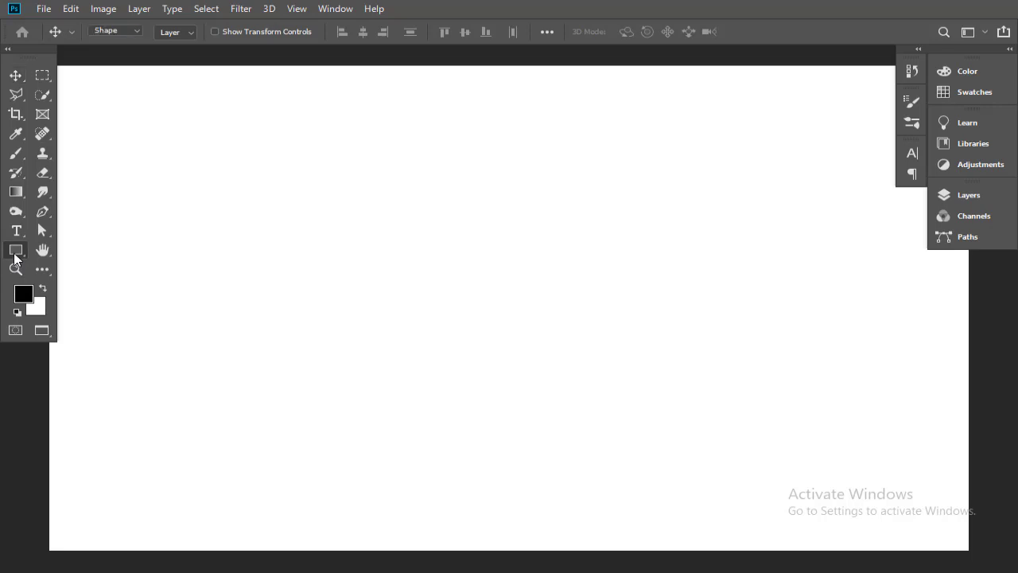
pyautogui.click(65, 251)
pyautogui.moveTo(237, 97)
pyautogui.mouseDown()
pyautogui.moveTo(765, 160)
pyautogui.moveTo(764, 171)
pyautogui.moveTo(741, 173)
pyautogui.mouseUp()
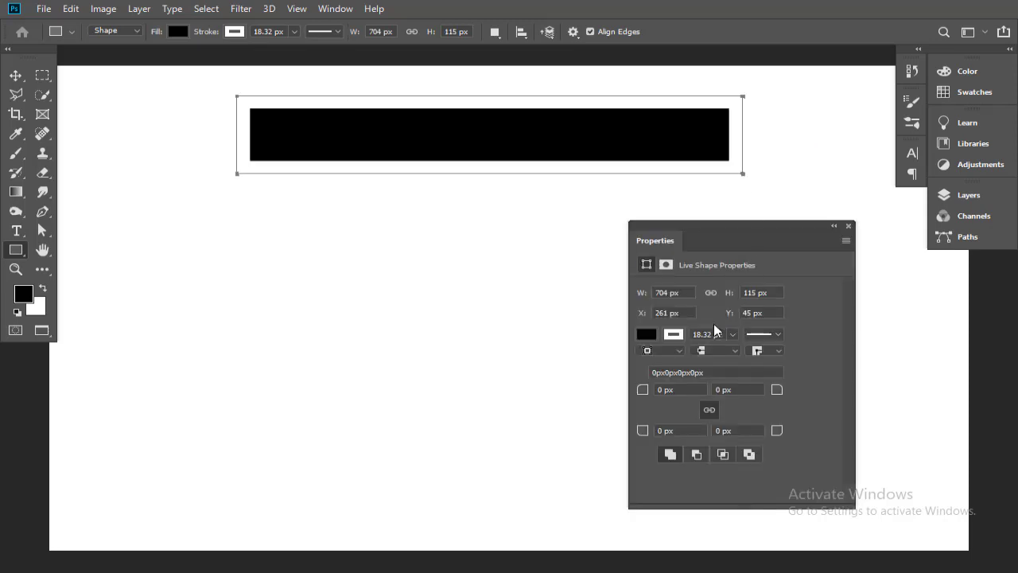
# Give the rectangle no stroke and a magenta fill
pyautogui.click(676, 335)
pyautogui.click(659, 337)
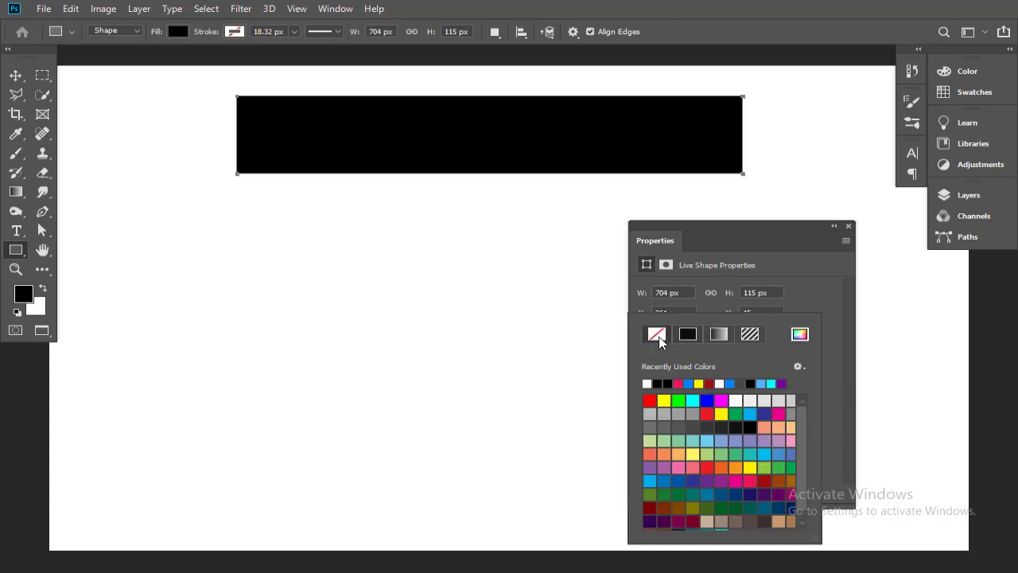
pyautogui.click(800, 285)
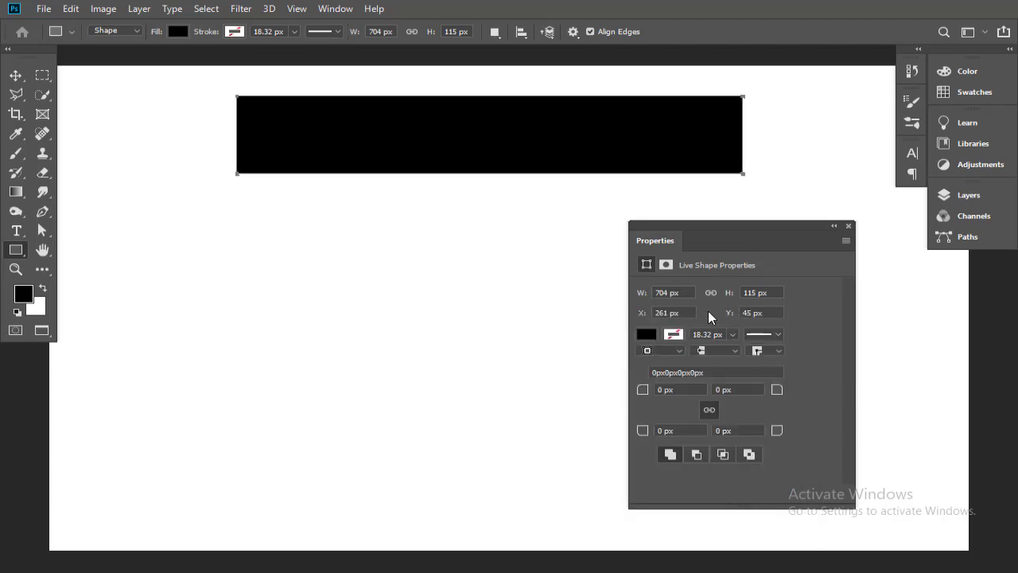
pyautogui.click(642, 334)
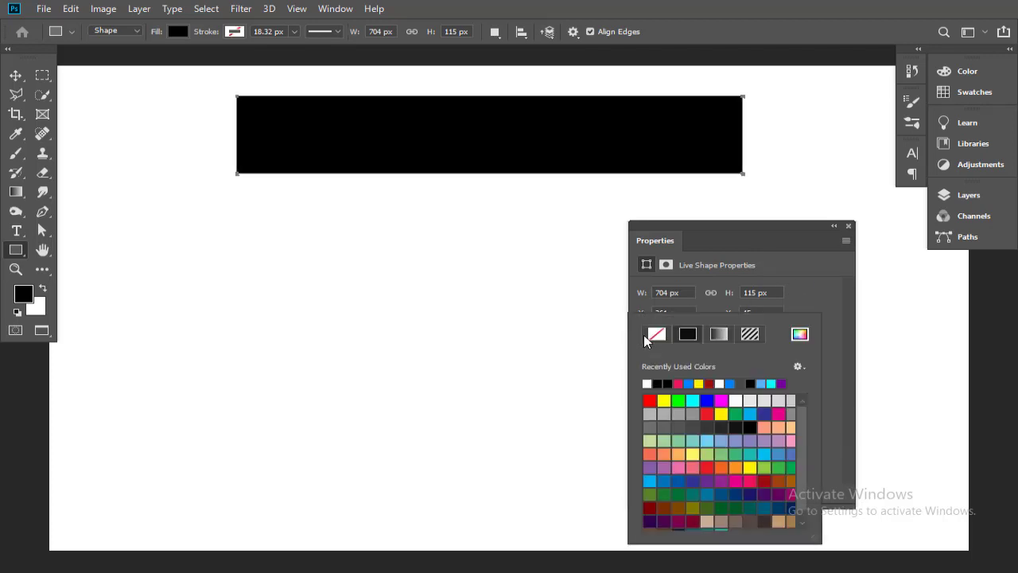
pyautogui.click(680, 382)
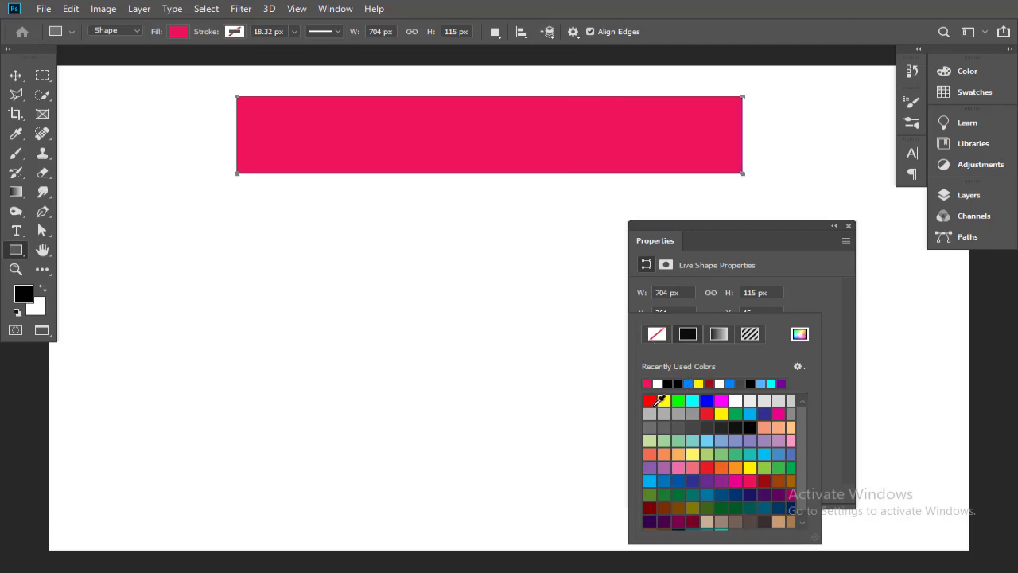
pyautogui.click(778, 413)
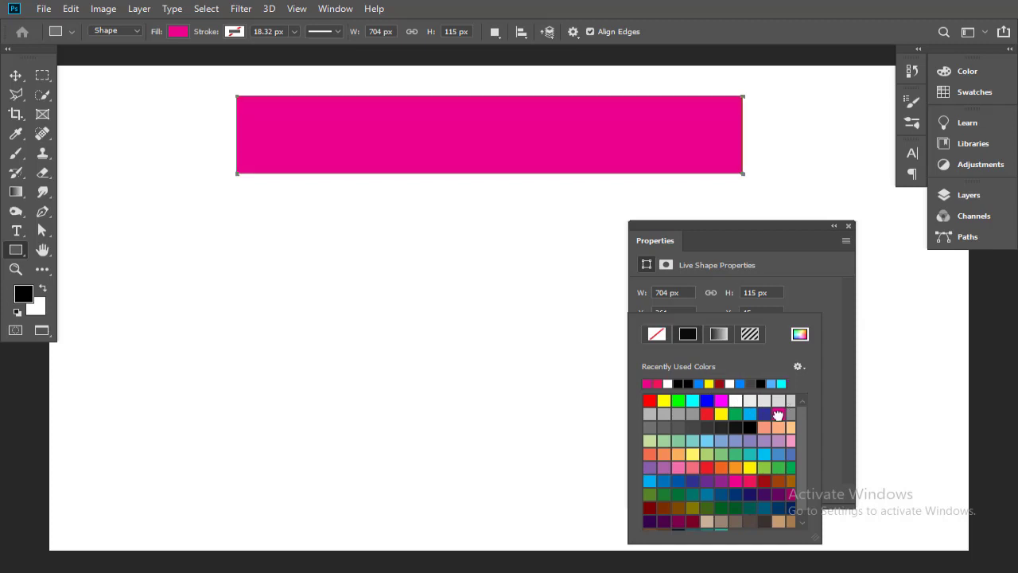
pyautogui.click(821, 302)
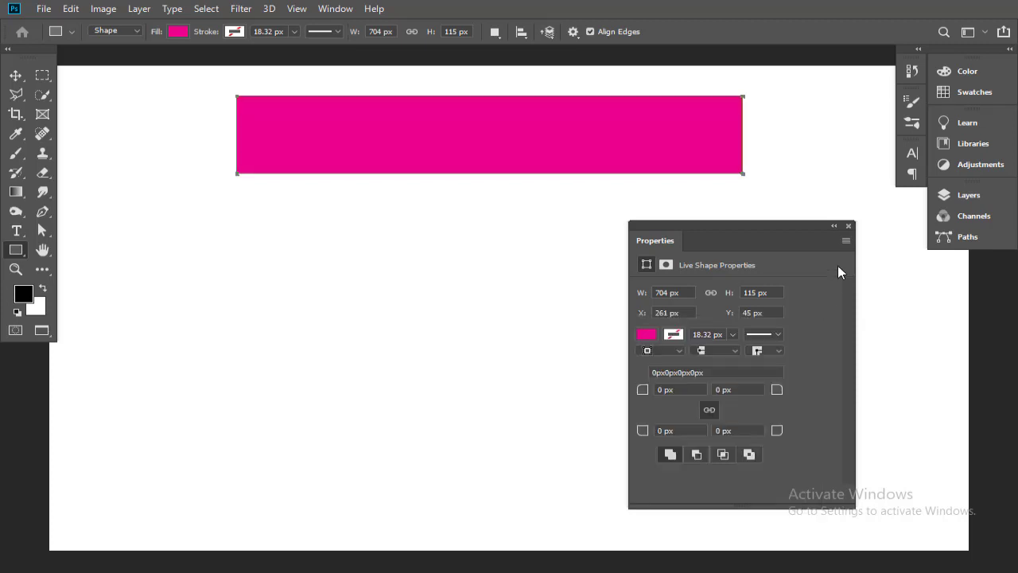
pyautogui.click(849, 226)
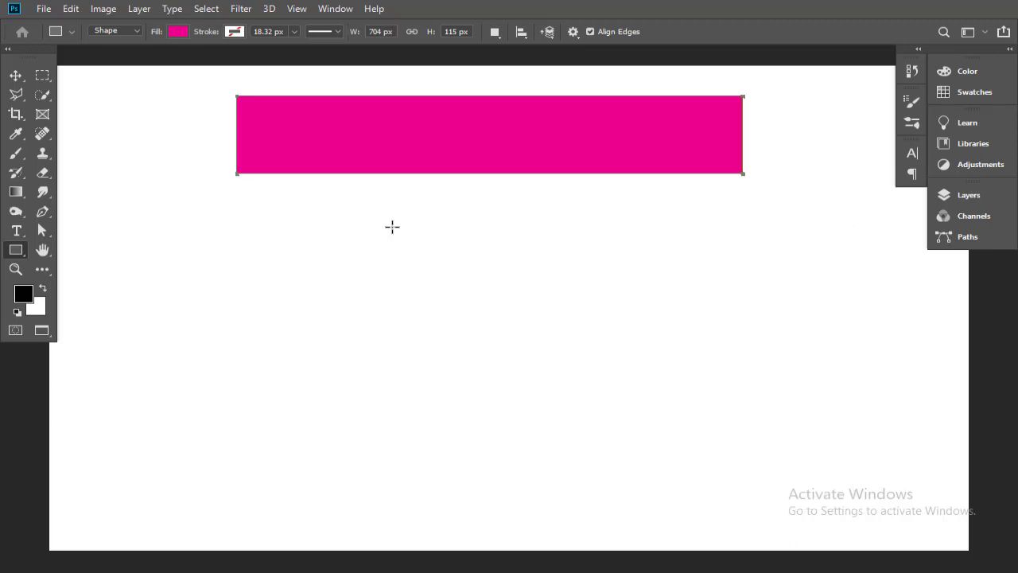
# Set the magenta bar's corner radius to 57.5 px, making it a pill shape
pyautogui.click(19, 75)
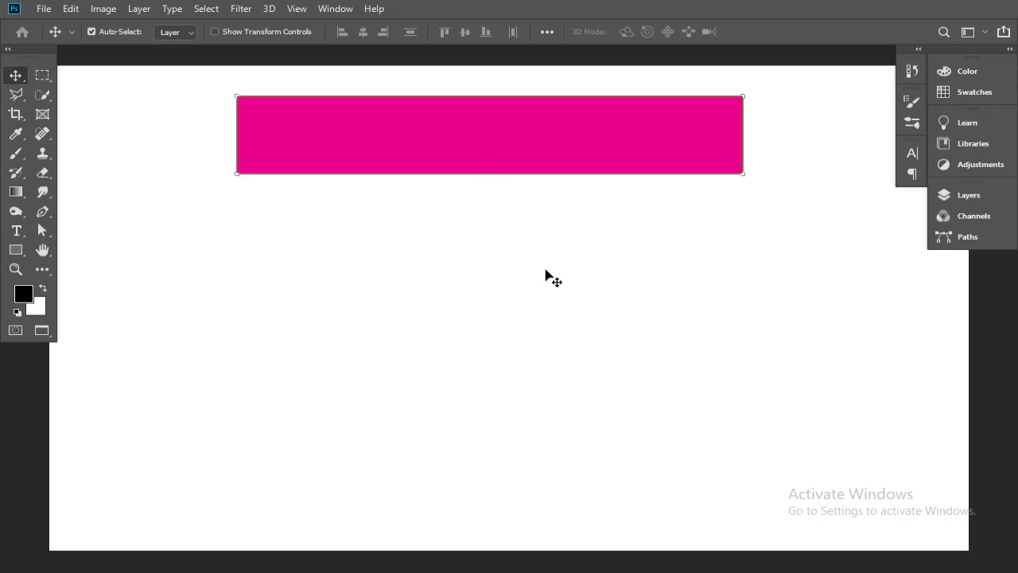
pyautogui.click(546, 270)
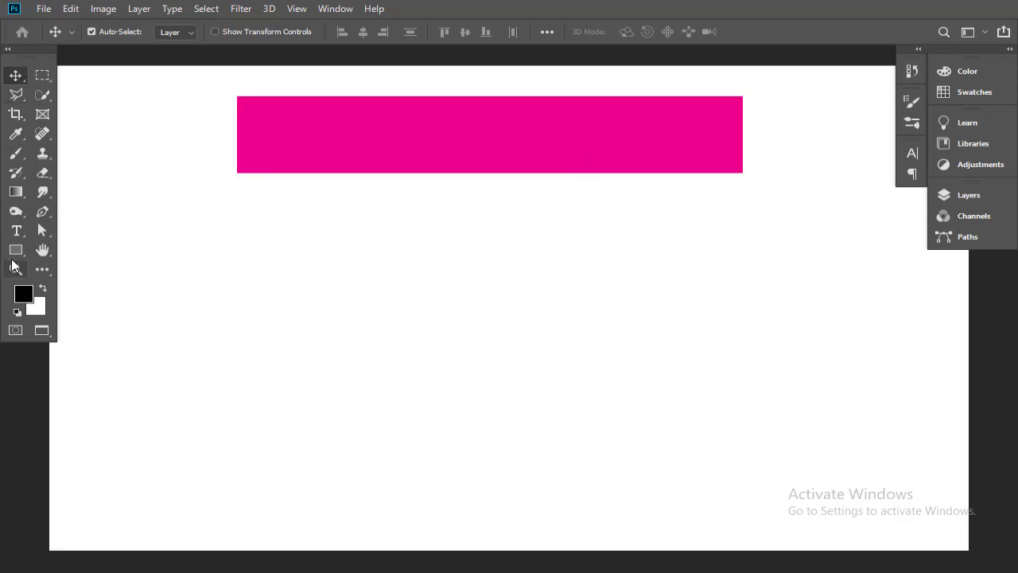
pyautogui.click(16, 252)
pyautogui.click(335, 9)
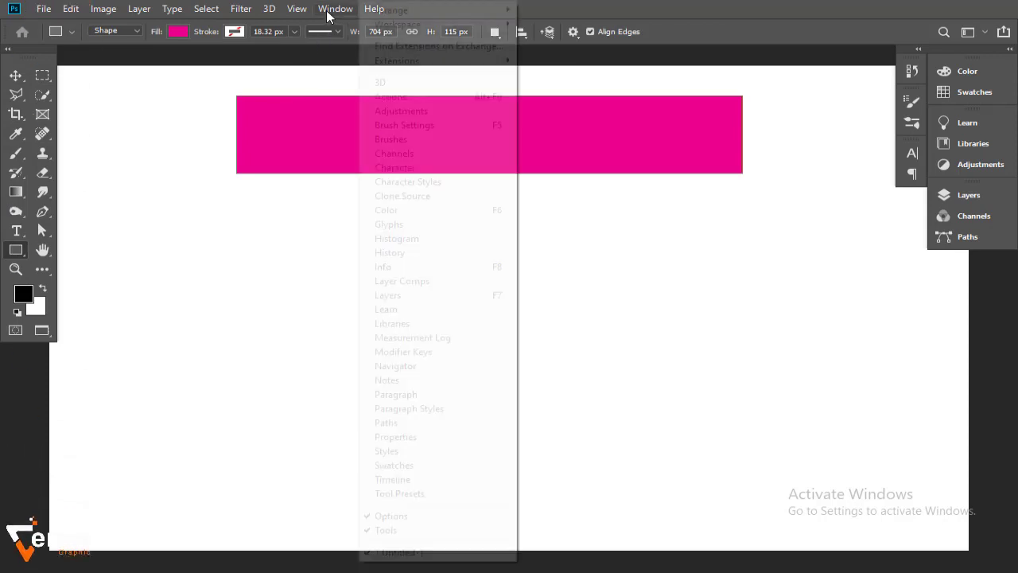
pyautogui.click(392, 442)
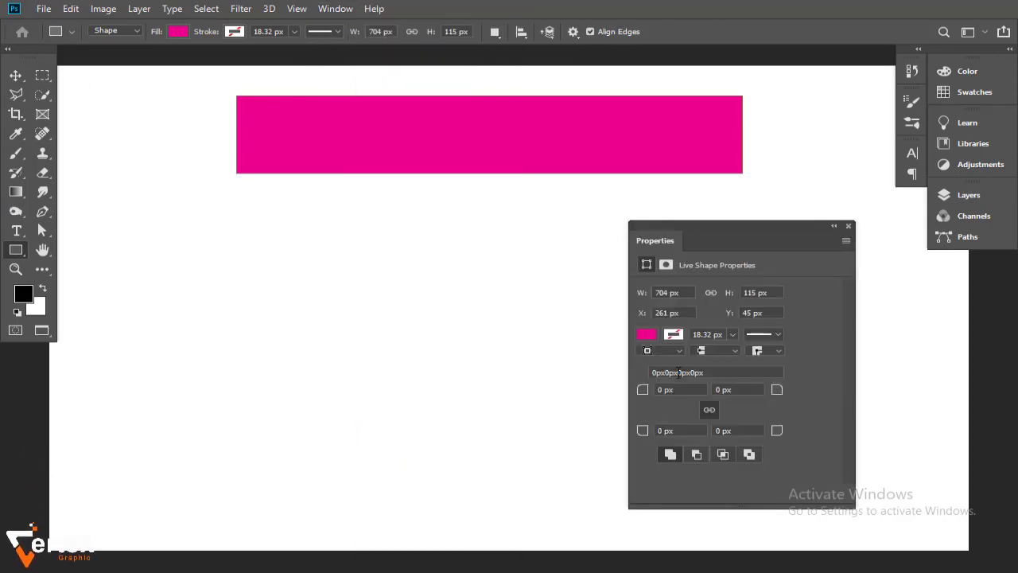
pyautogui.click(668, 388)
pyautogui.write('57.5')
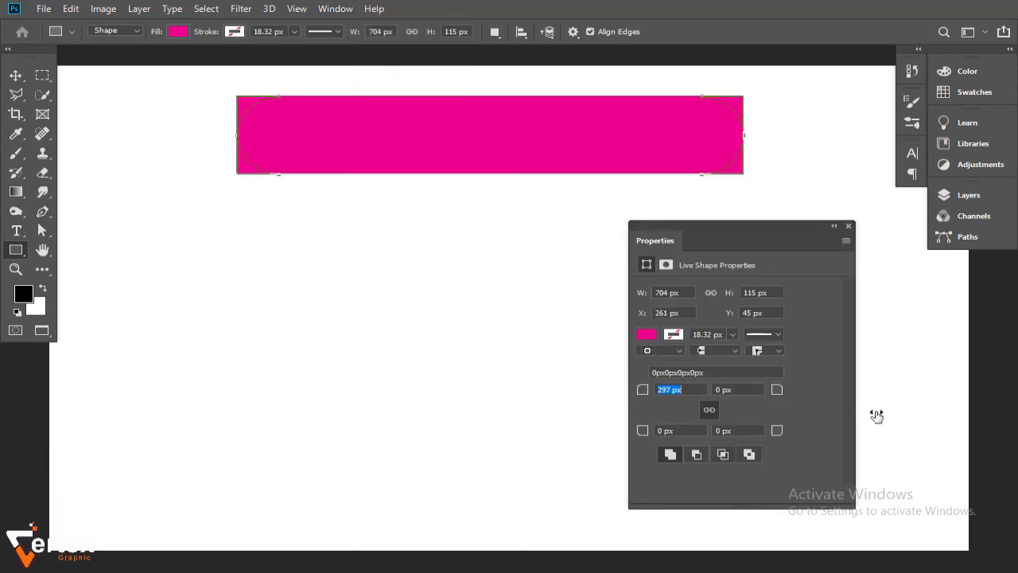
pyautogui.press('Return')
pyautogui.click(849, 226)
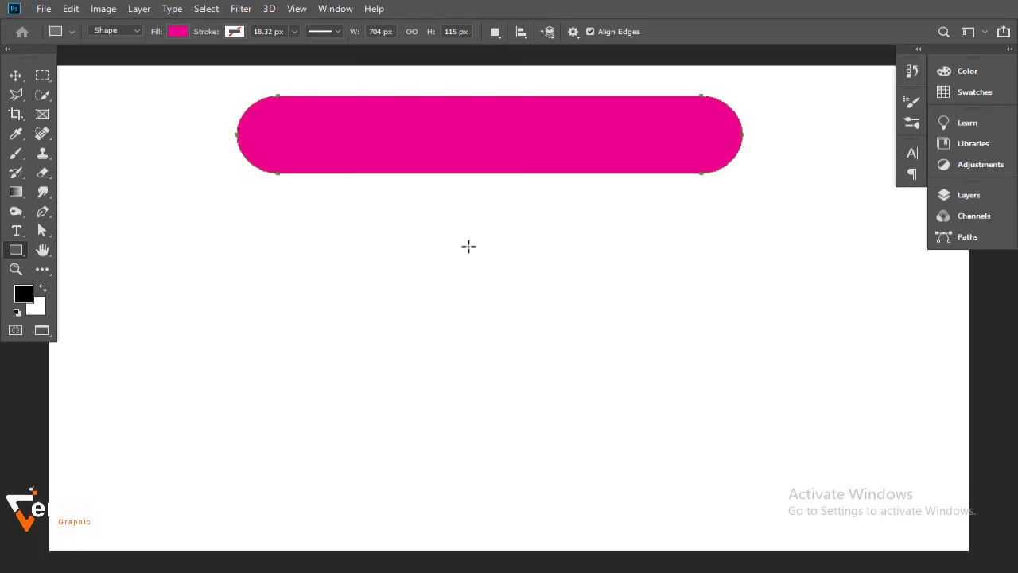
pyautogui.click(15, 75)
# Rasterize the Rectangle 1 pill layer
pyautogui.click(367, 280)
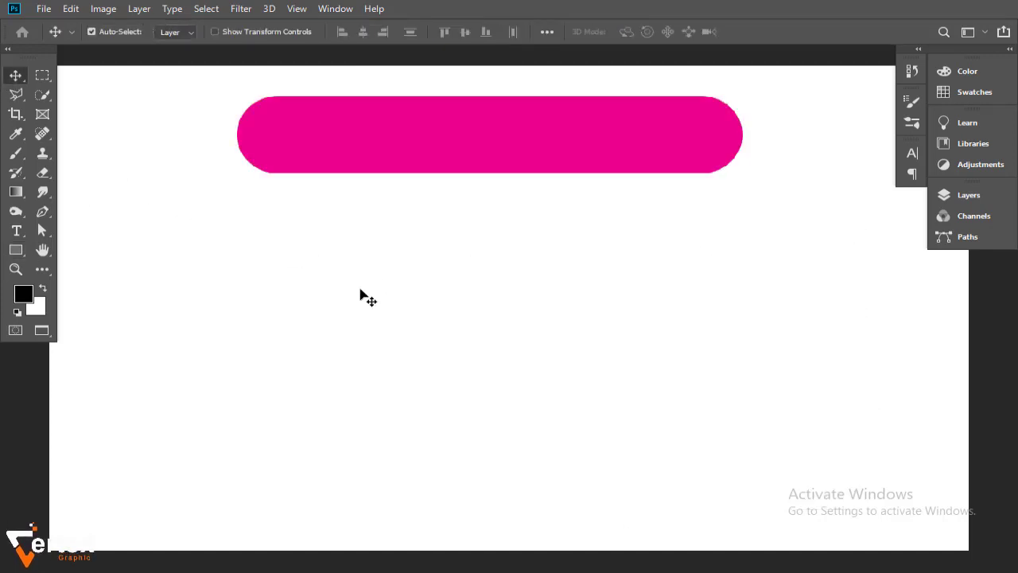
pyautogui.click(46, 75)
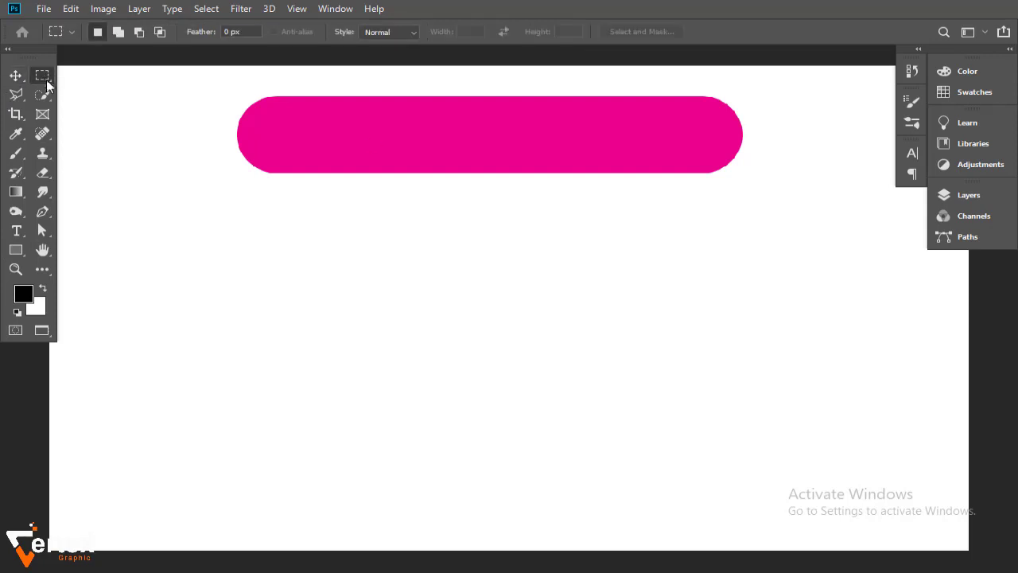
pyautogui.click(986, 199)
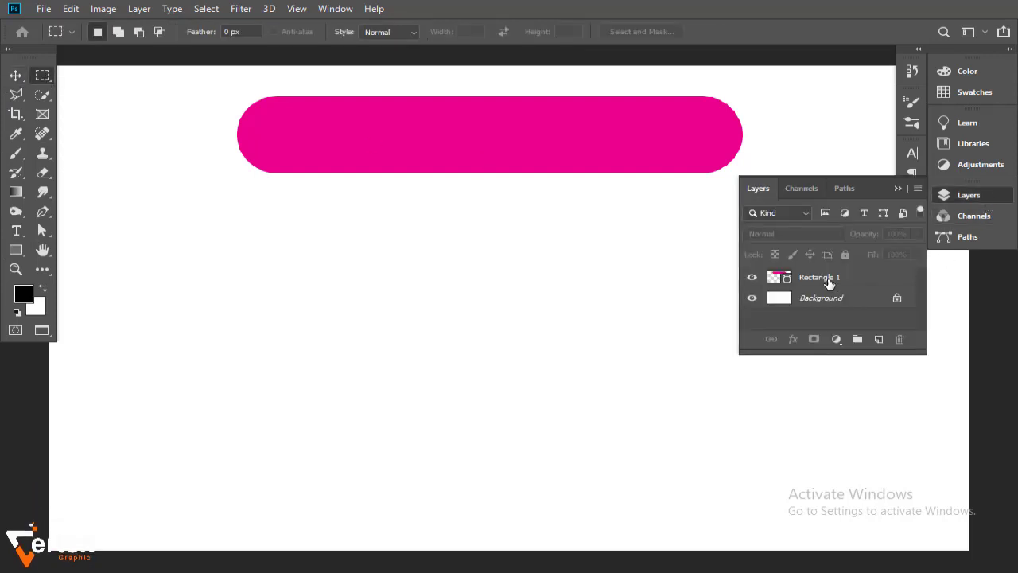
pyautogui.click(832, 281)
pyautogui.rightClick(819, 283)
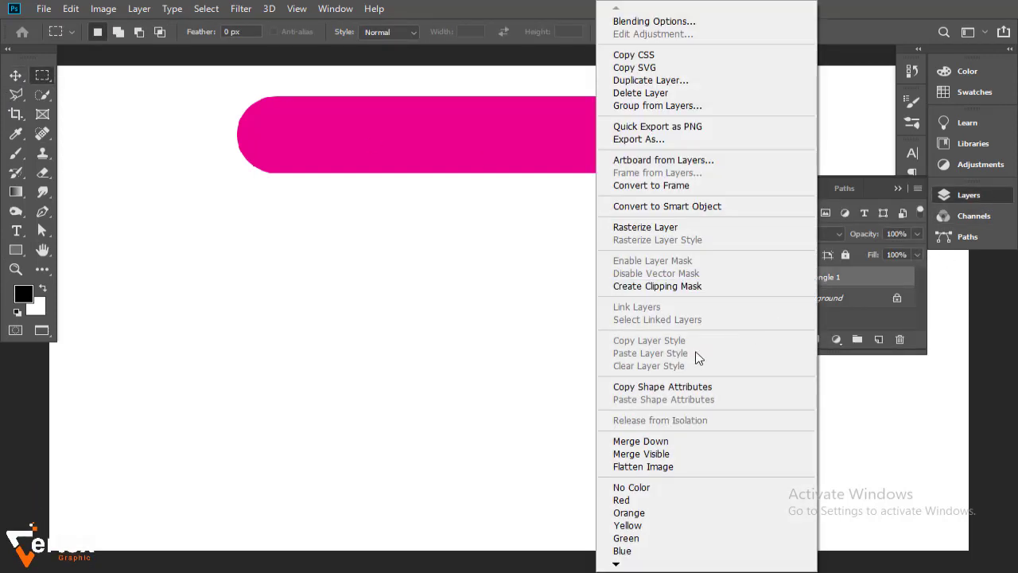
pyautogui.click(645, 226)
pyautogui.click(898, 188)
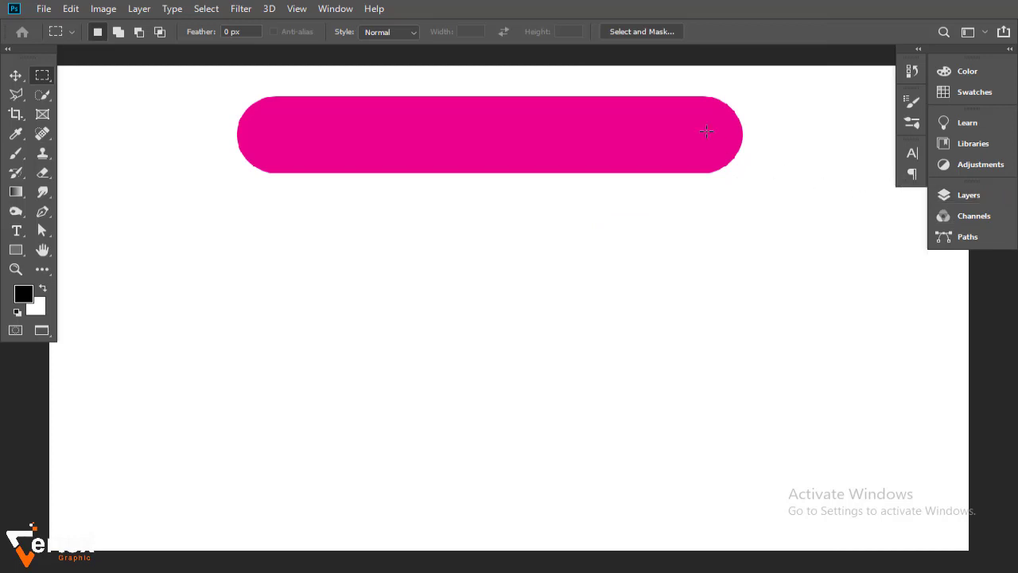
# Cut the bar's rounded right end onto its own layer with Layer Via Cut
pyautogui.moveTo(647, 84)
pyautogui.mouseDown()
pyautogui.moveTo(730, 152)
pyautogui.moveTo(748, 186)
pyautogui.mouseUp()
pyautogui.rightClick(703, 134)
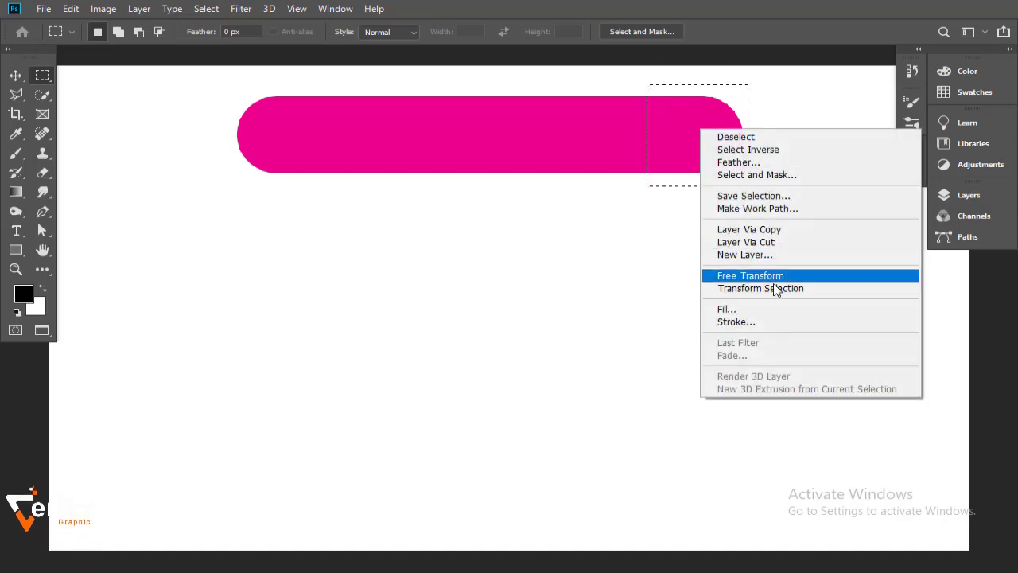
pyautogui.click(763, 243)
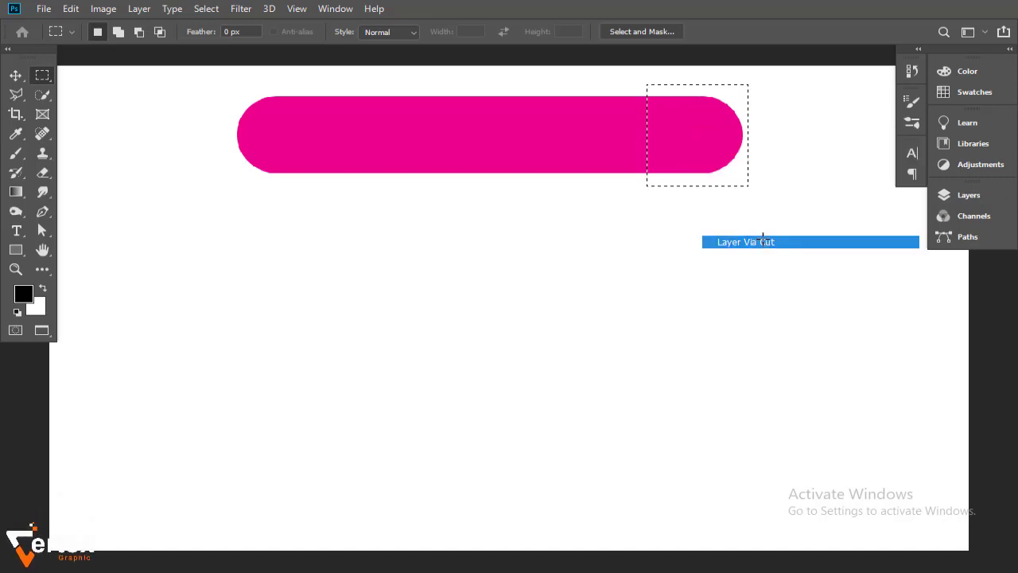
pyautogui.click(16, 75)
# Flip the cut end horizontally, rotate it about 30° and set it over the bar's right end
pyautogui.hotkey('ctrl', 't')
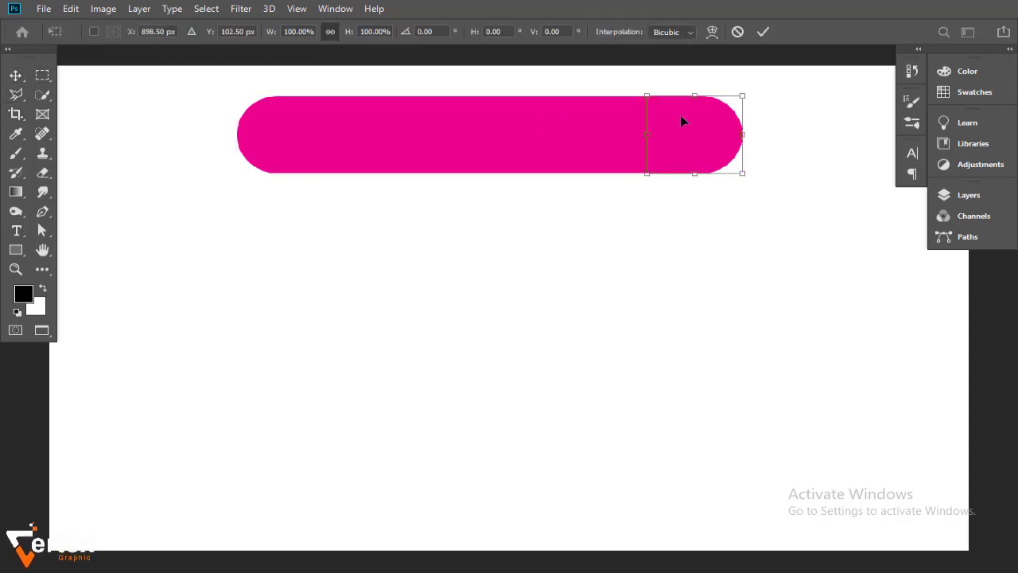
pyautogui.rightClick(681, 119)
pyautogui.click(734, 306)
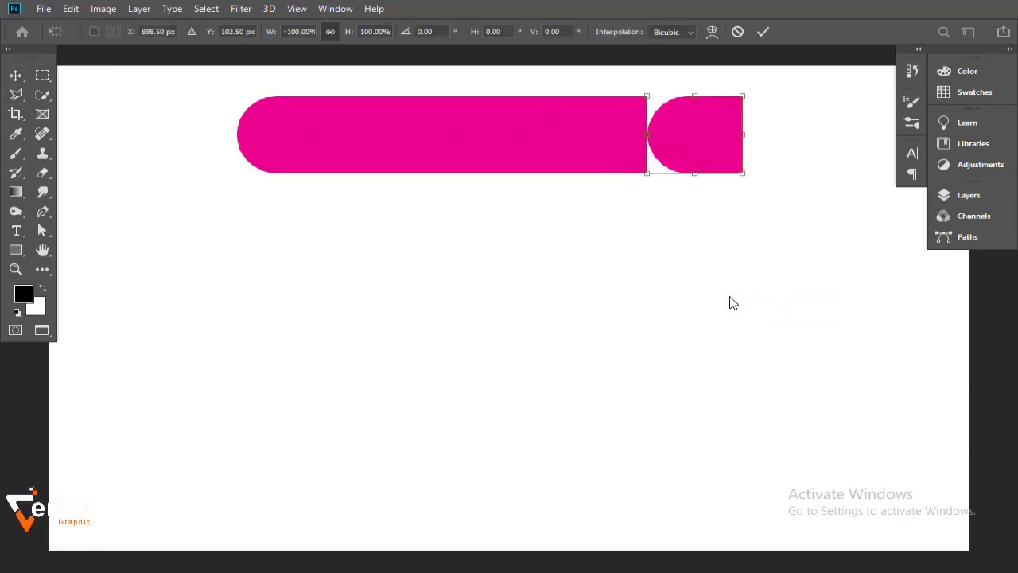
pyautogui.moveTo(704, 153); pyautogui.dragTo(610, 154)
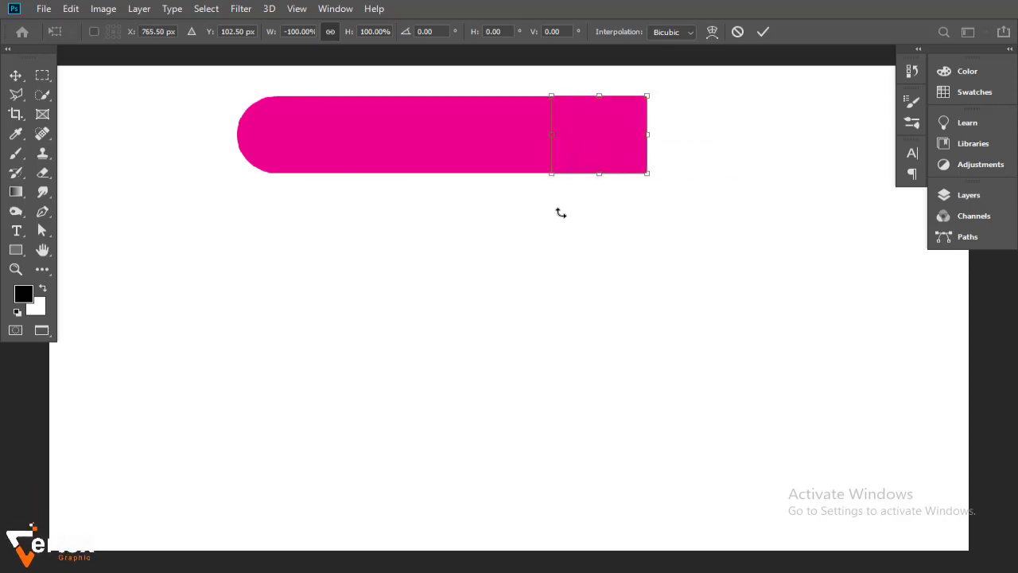
pyautogui.moveTo(559, 212); pyautogui.dragTo(537, 179)
pyautogui.moveTo(596, 166); pyautogui.dragTo(626, 145)
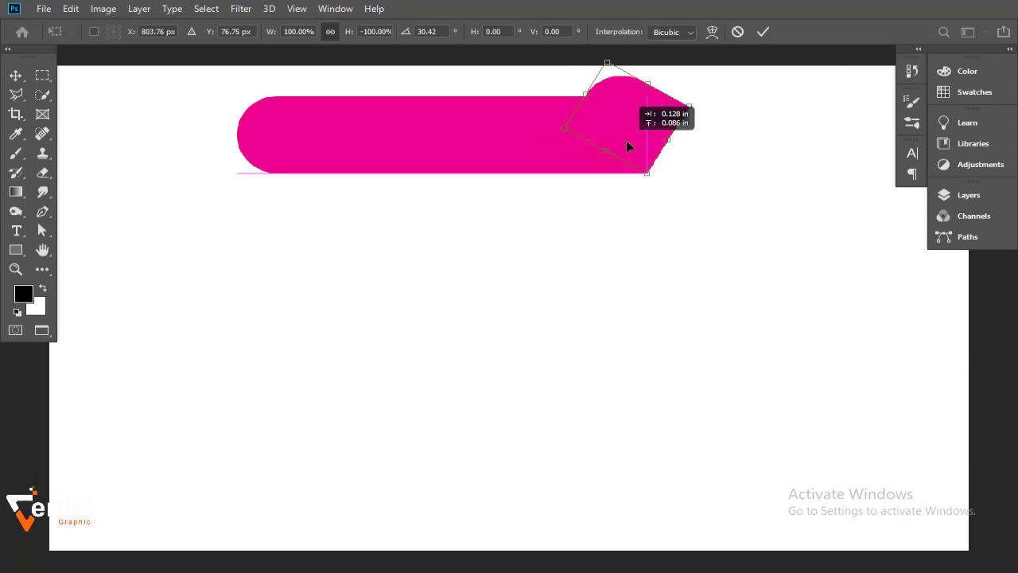
pyautogui.moveTo(627, 142); pyautogui.dragTo(630, 141)
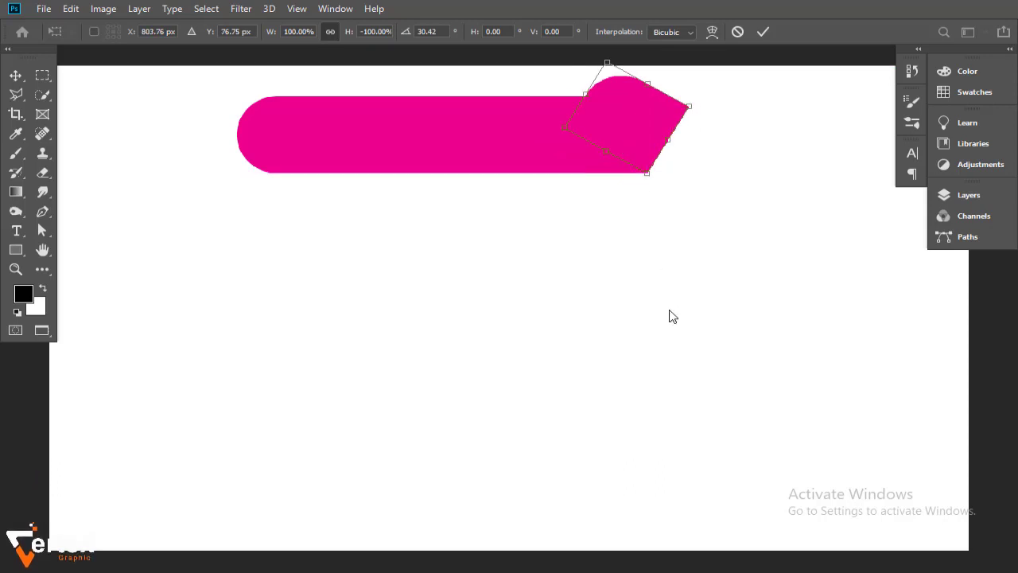
pyautogui.press('Return')
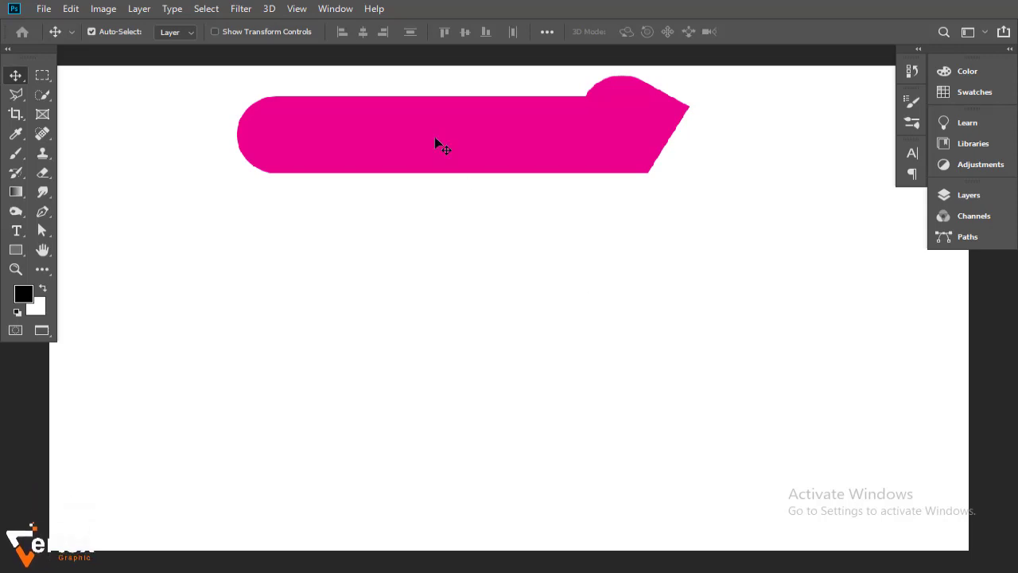
# Add a gradient overlay to Rectangle 1, with the tab's pink sampled as its left stop
pyautogui.click(1002, 199)
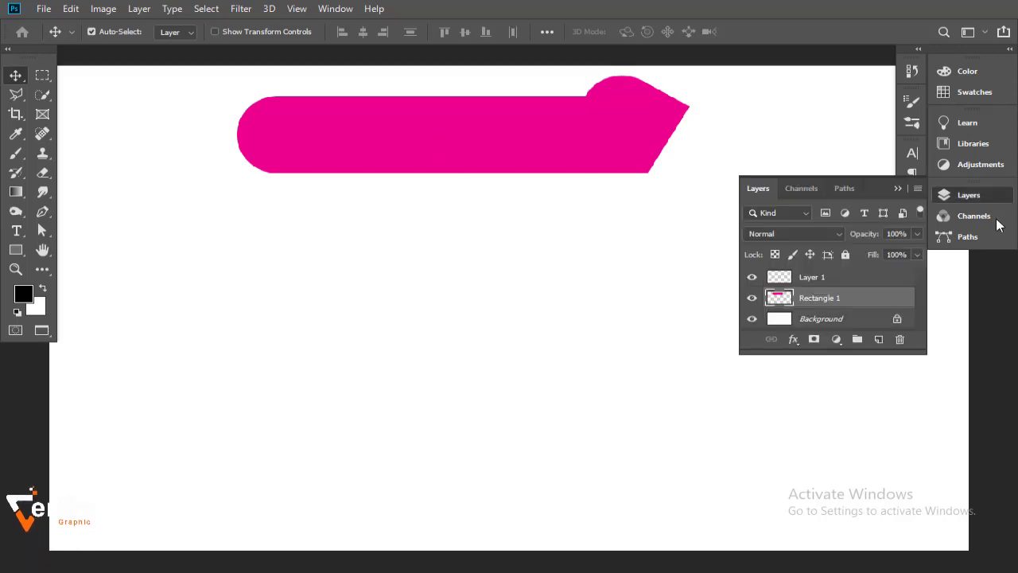
pyautogui.doubleClick(872, 305)
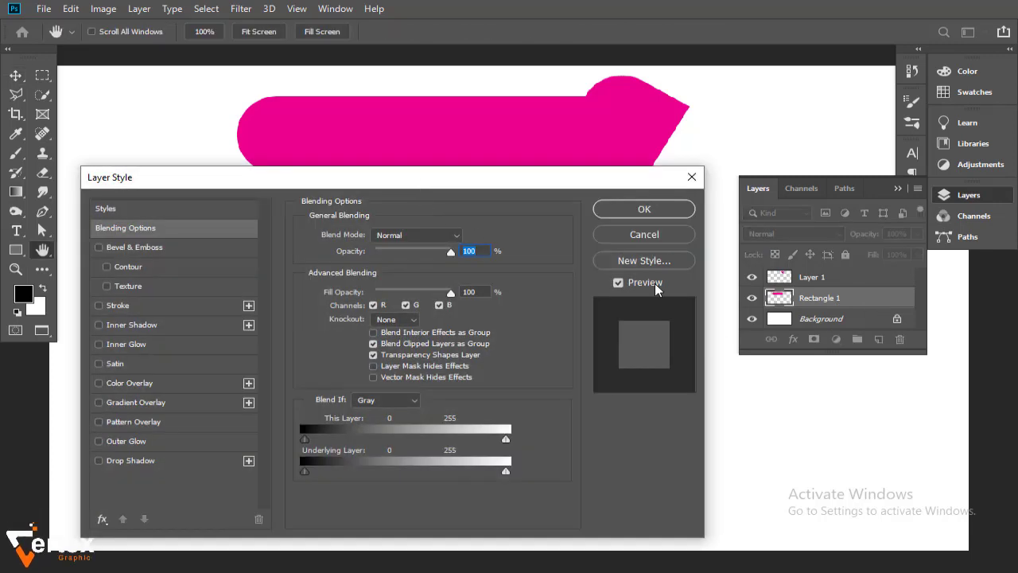
pyautogui.moveTo(415, 181); pyautogui.dragTo(913, 155)
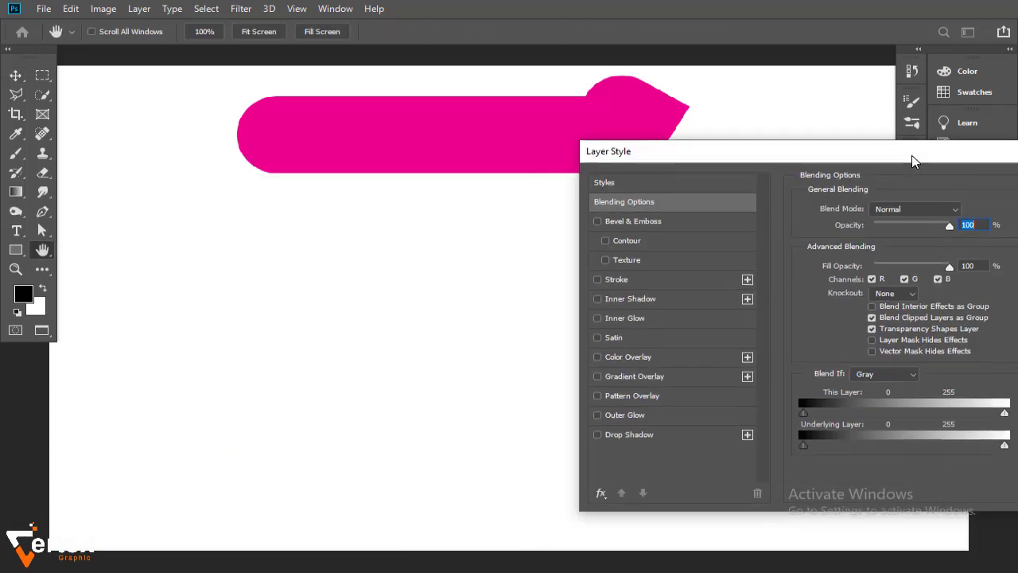
pyautogui.click(629, 377)
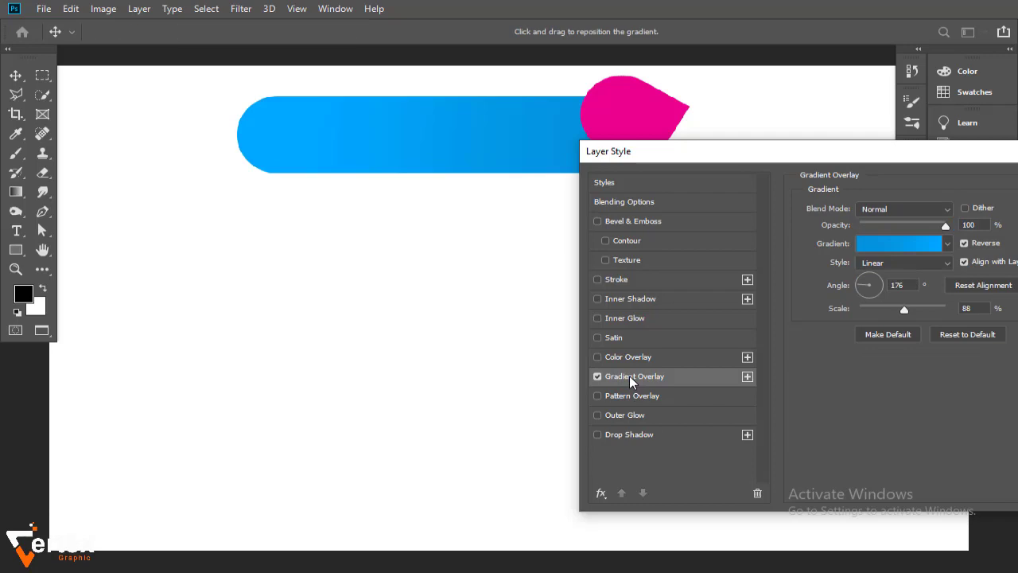
pyautogui.click(911, 244)
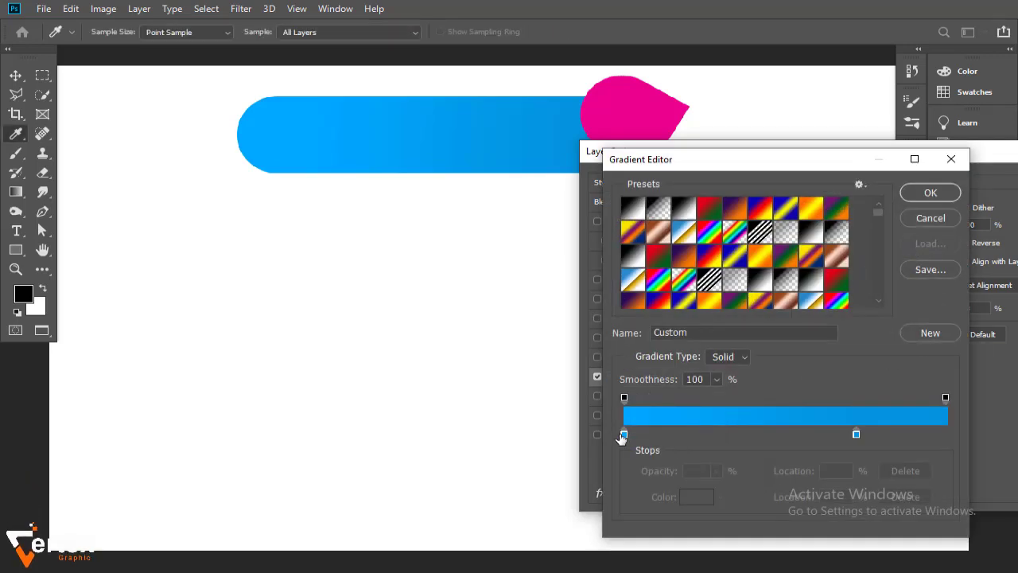
pyautogui.doubleClick(623, 435)
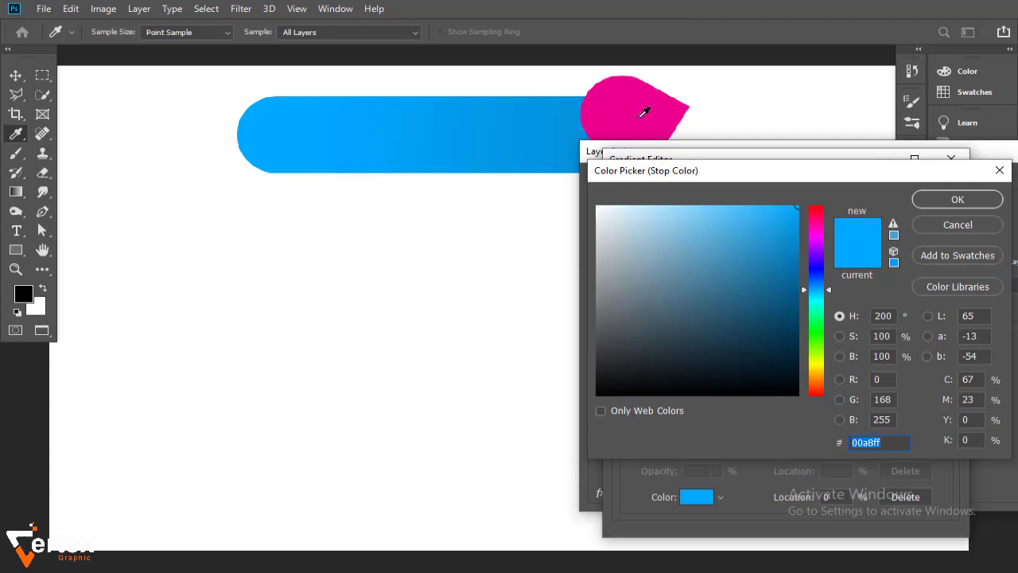
pyautogui.click(642, 116)
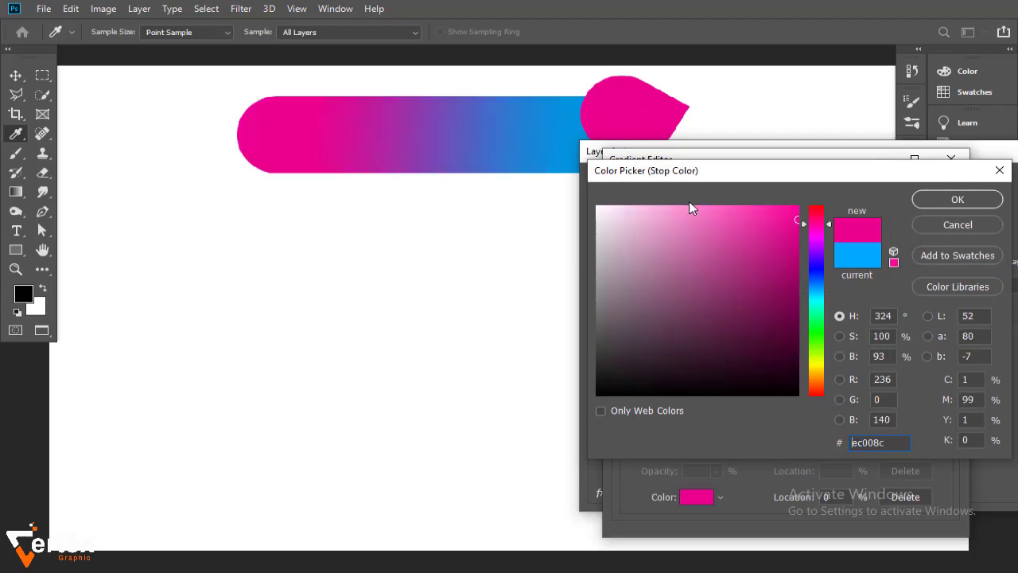
pyautogui.click(972, 201)
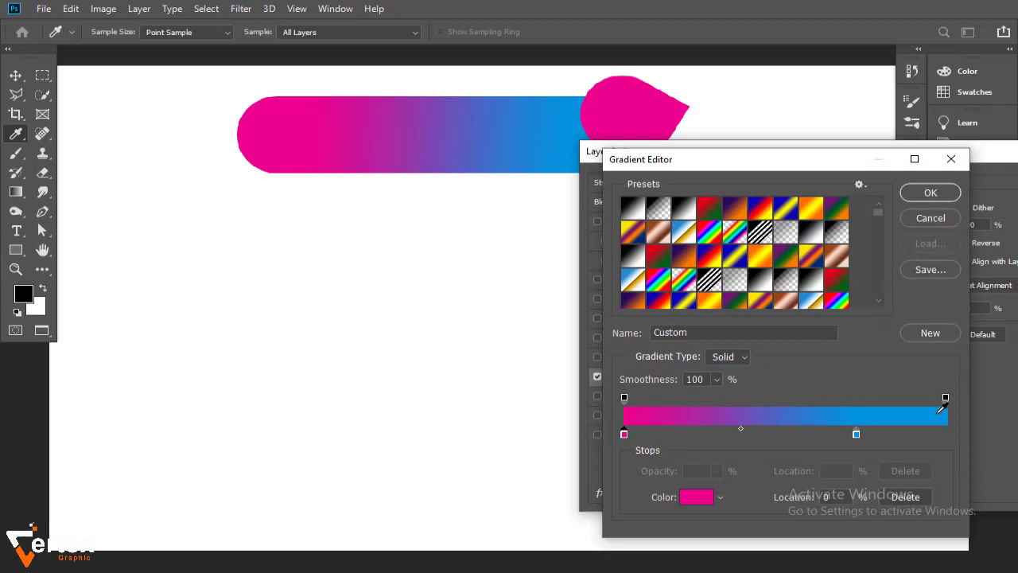
# Replace the blue stop with a darker pink e00185 right stop and accept the gradient
pyautogui.moveTo(855, 434); pyautogui.dragTo(841, 461)
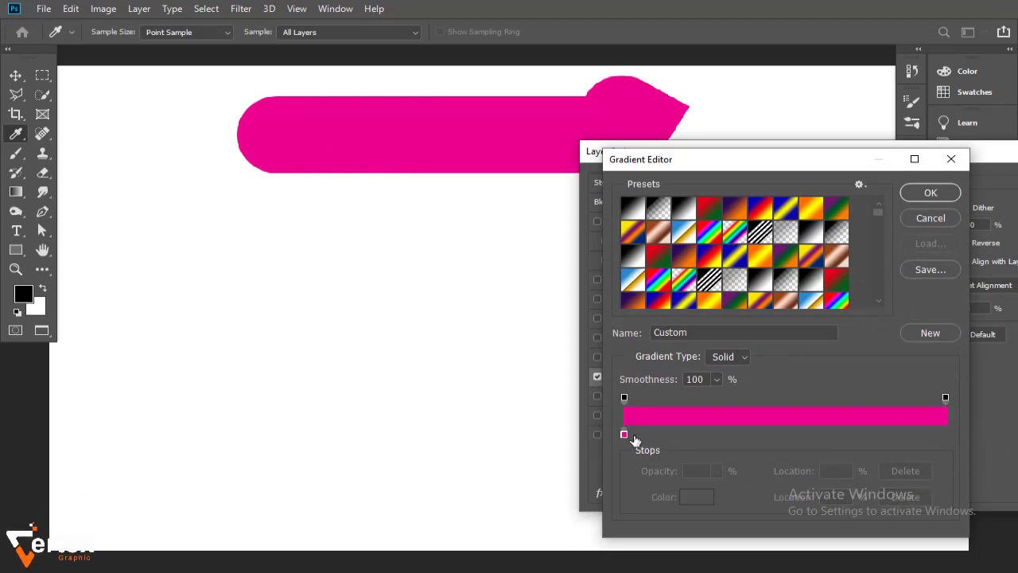
pyautogui.keyDown('alt'); pyautogui.click(809, 454); pyautogui.keyUp('alt')
pyautogui.click(946, 434)
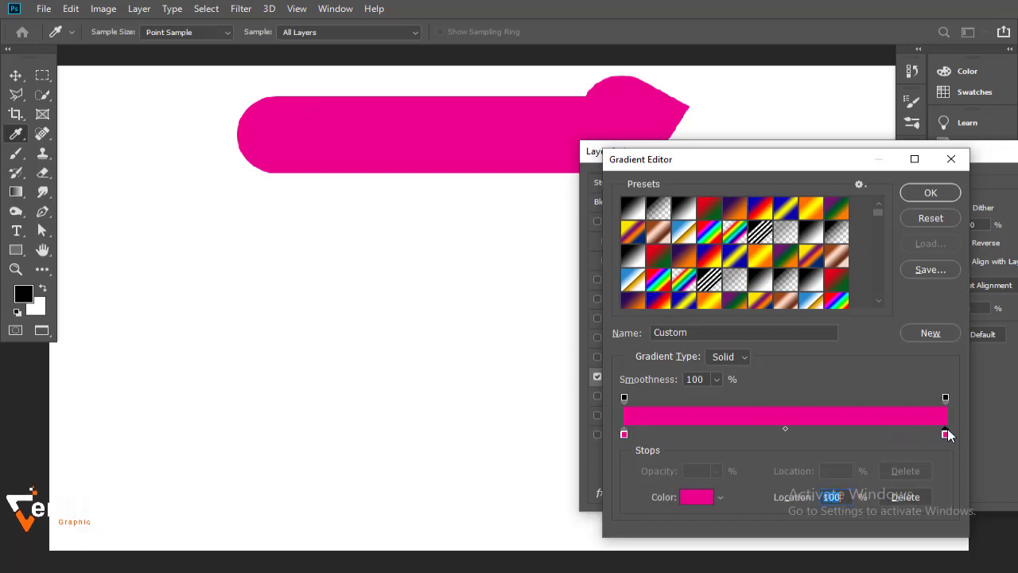
pyautogui.doubleClick(945, 434)
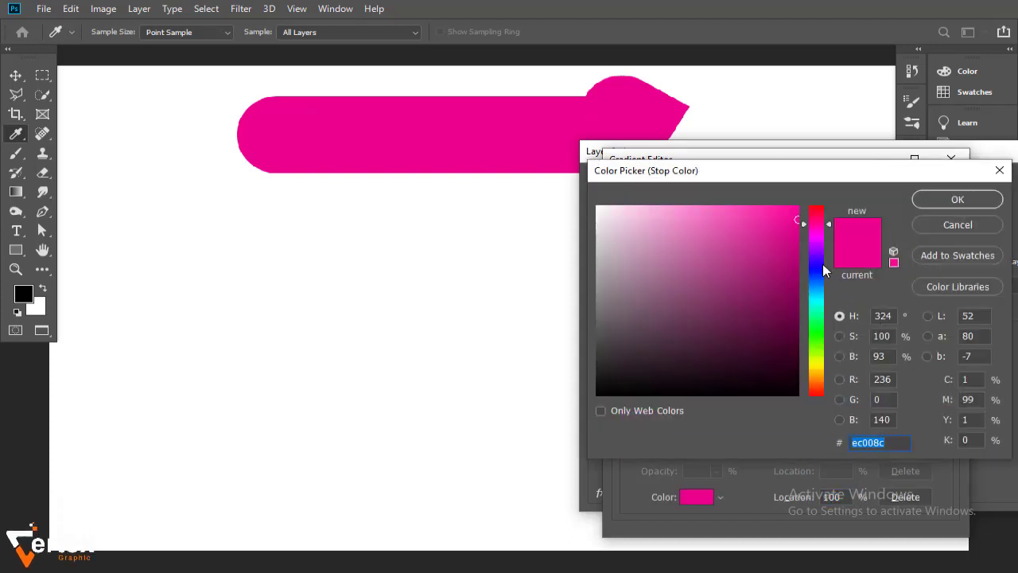
pyautogui.moveTo(793, 244); pyautogui.dragTo(798, 228)
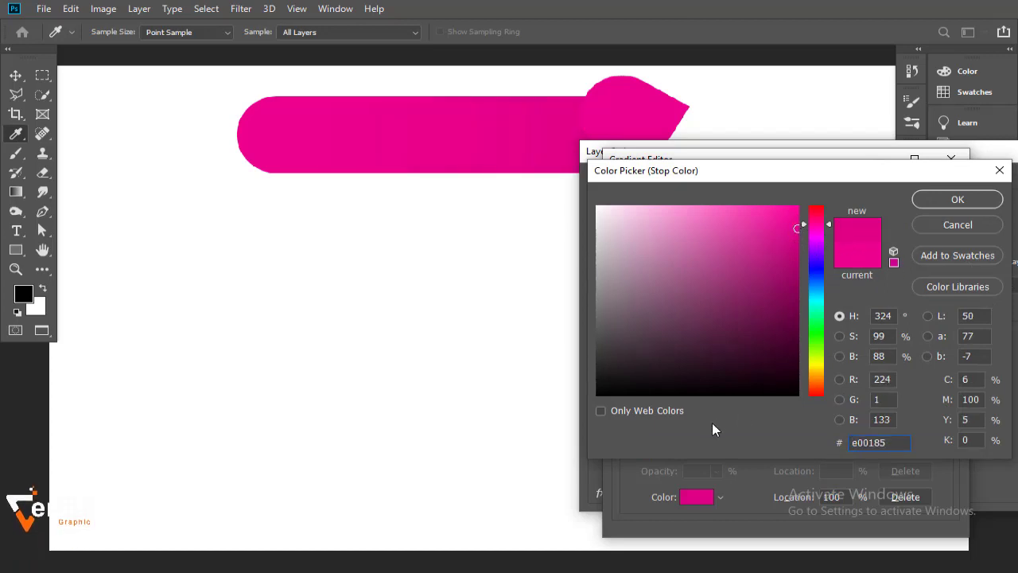
pyautogui.click(957, 200)
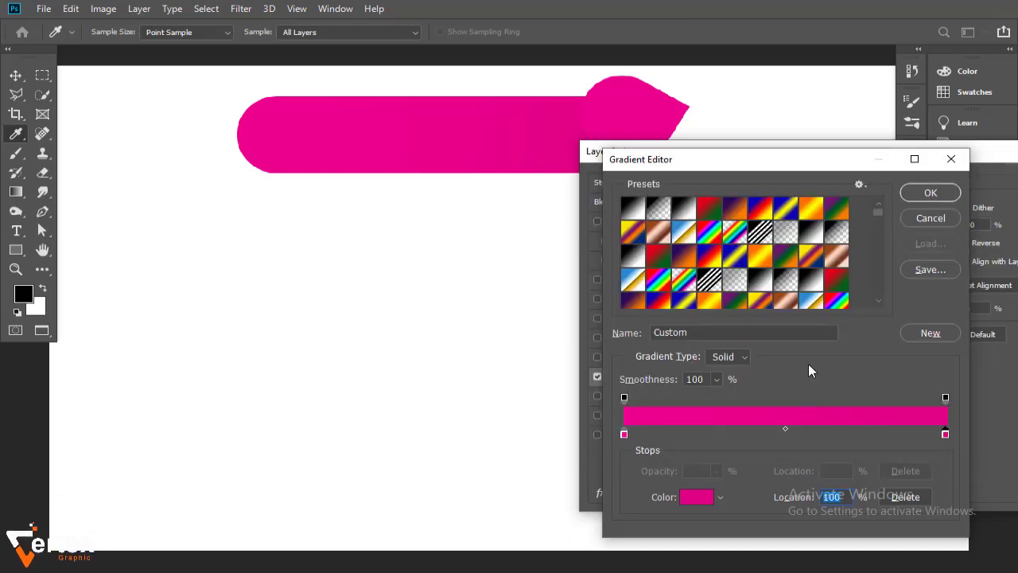
pyautogui.click(926, 194)
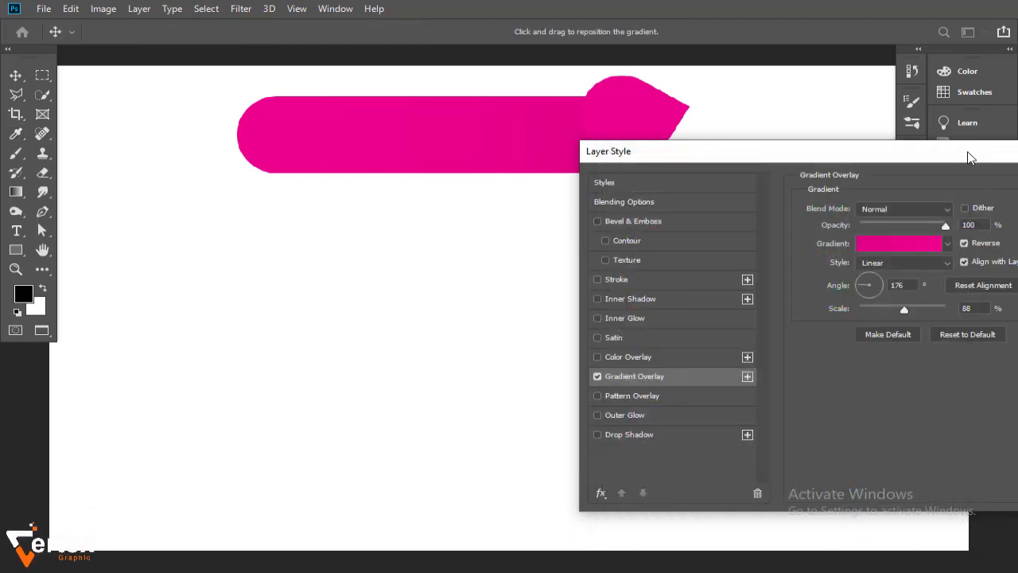
# Apply the reversed linear gradient overlay at 176°, 88% scale, then reselect Rectangle 1
pyautogui.moveTo(969, 159); pyautogui.dragTo(443, 182)
pyautogui.click(637, 210)
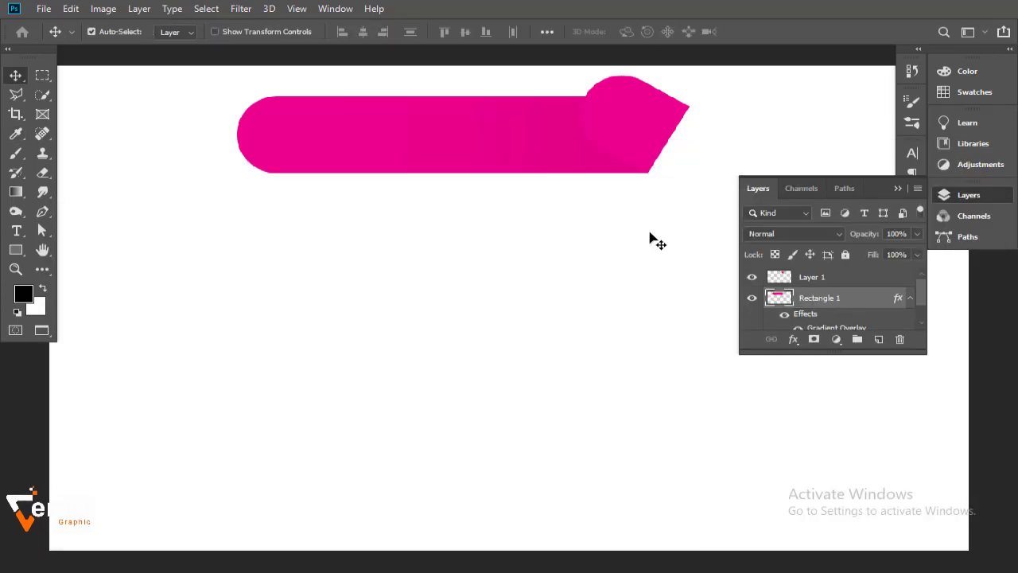
pyautogui.click(646, 130)
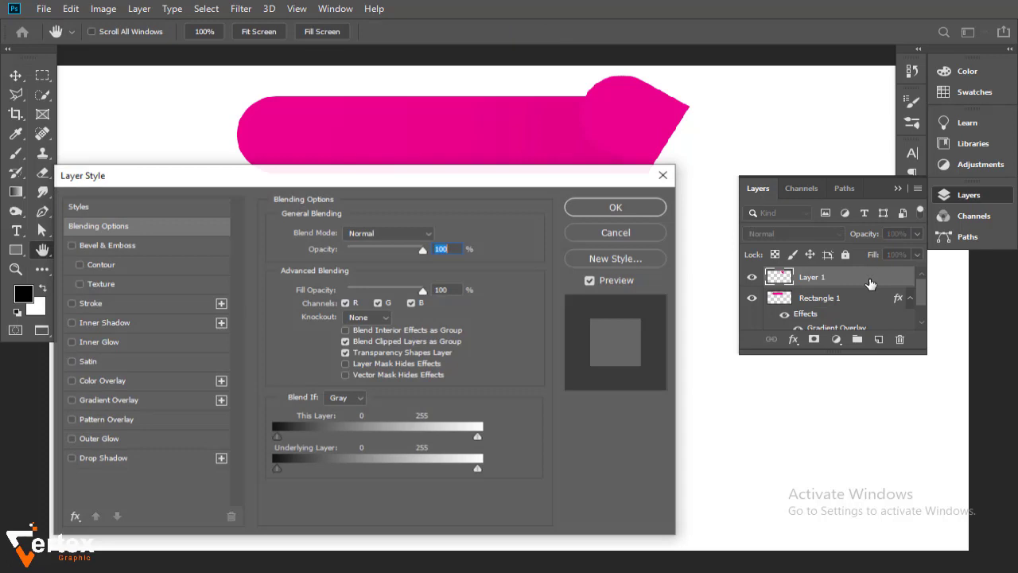
pyautogui.doubleClick(869, 284)
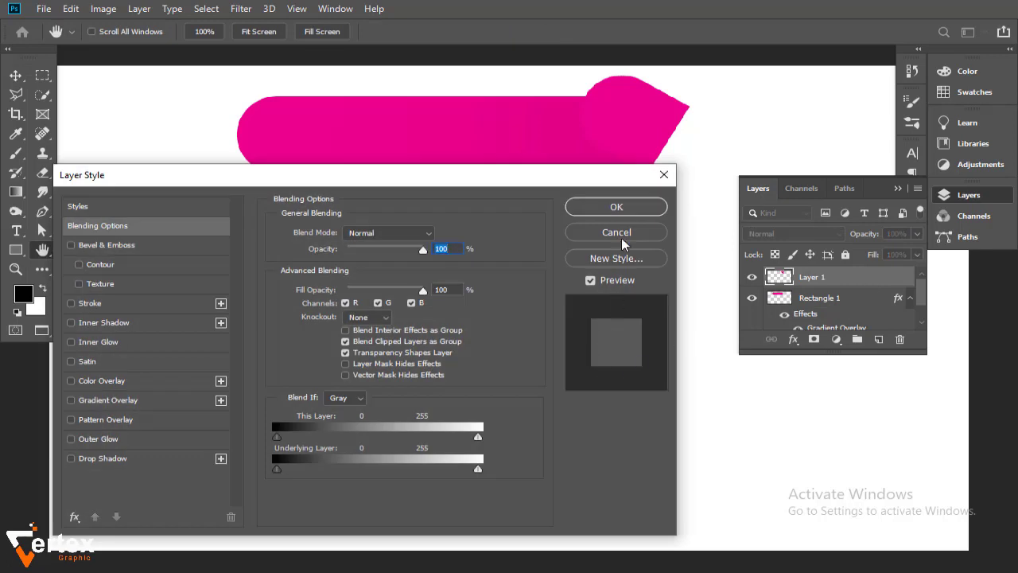
pyautogui.click(623, 233)
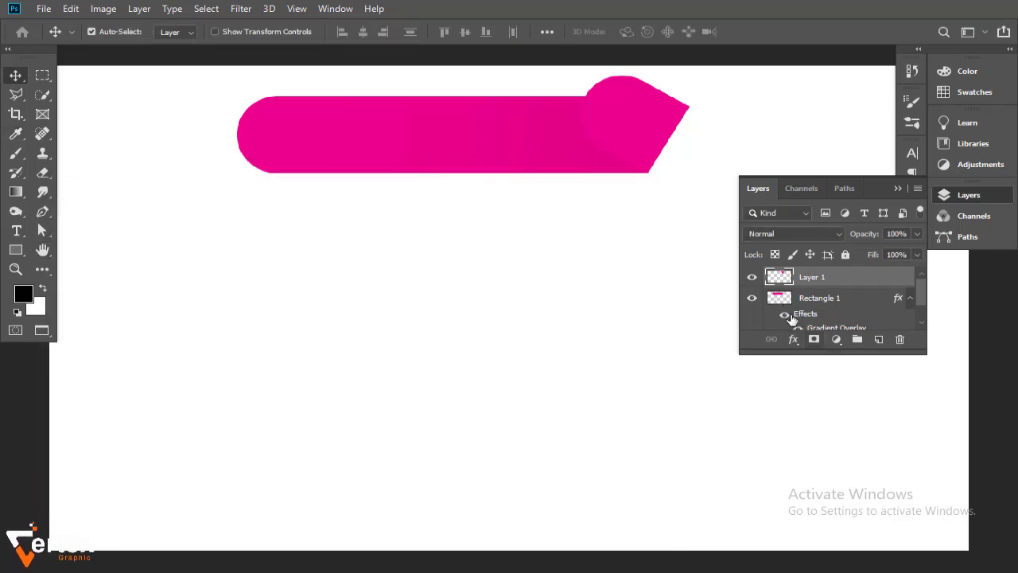
pyautogui.click(911, 299)
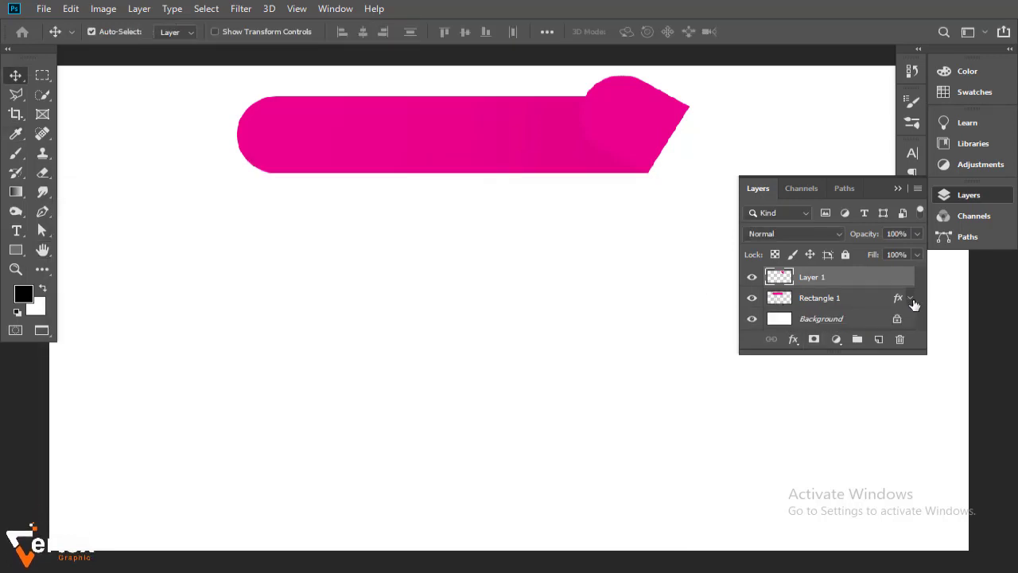
pyautogui.click(835, 303)
# On a new Layer 2, brush a soft dark shadow within the bar's outline beneath the round tab
pyautogui.click(879, 341)
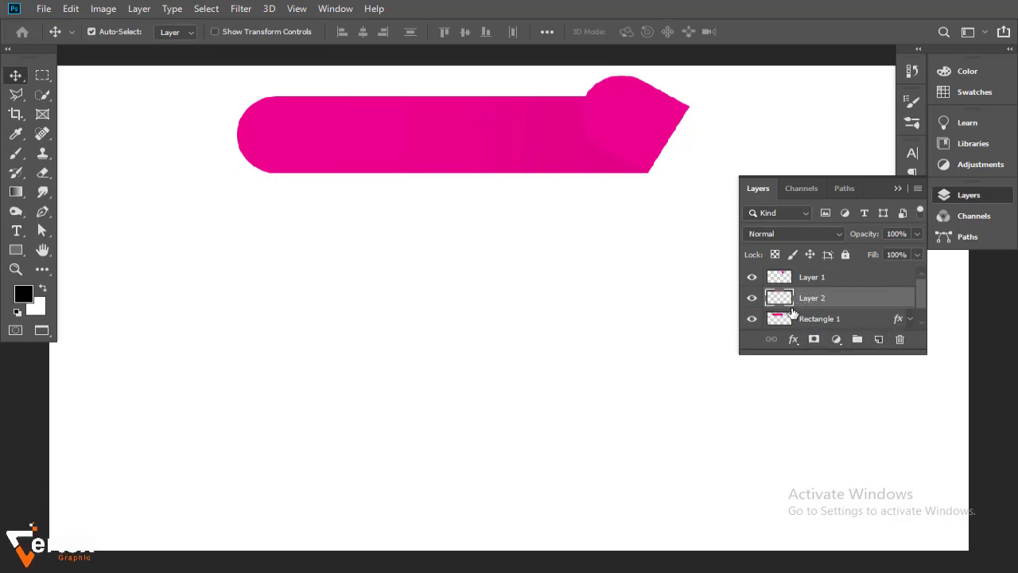
pyautogui.keyDown('ctrl'); pyautogui.click(779, 318); pyautogui.keyUp('ctrl')
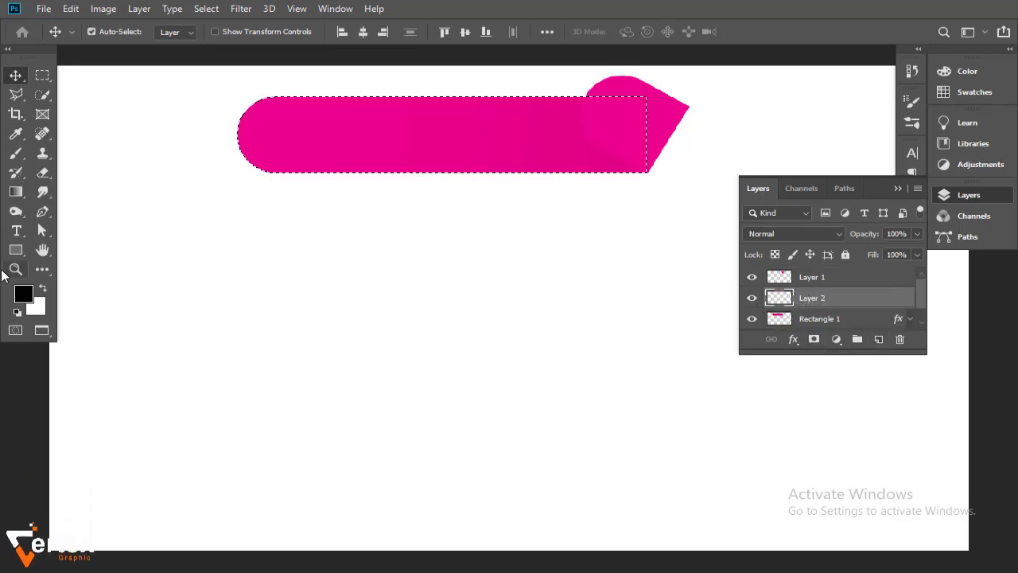
pyautogui.click(15, 154)
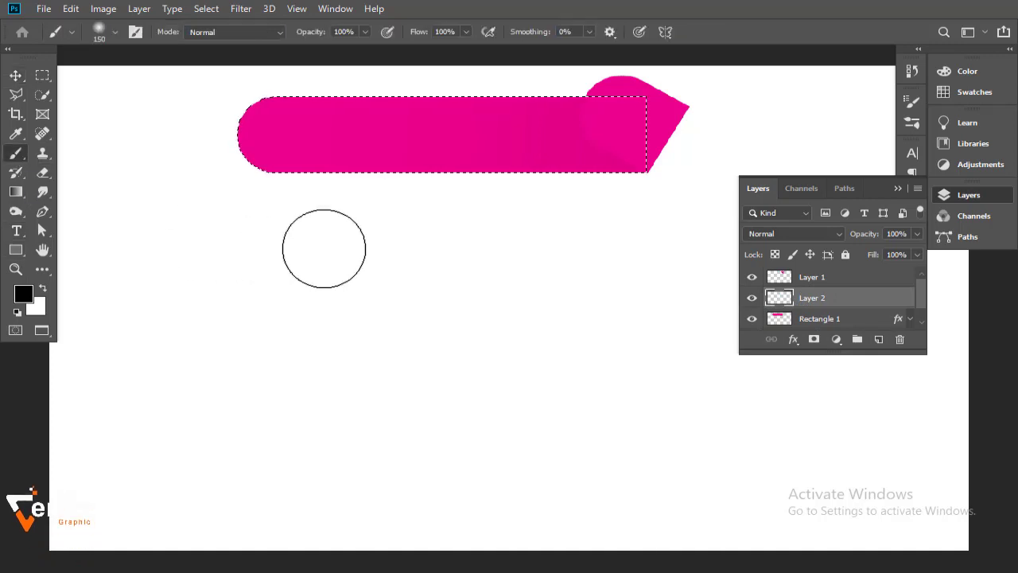
pyautogui.moveTo(602, 180); pyautogui.dragTo(399, 257)
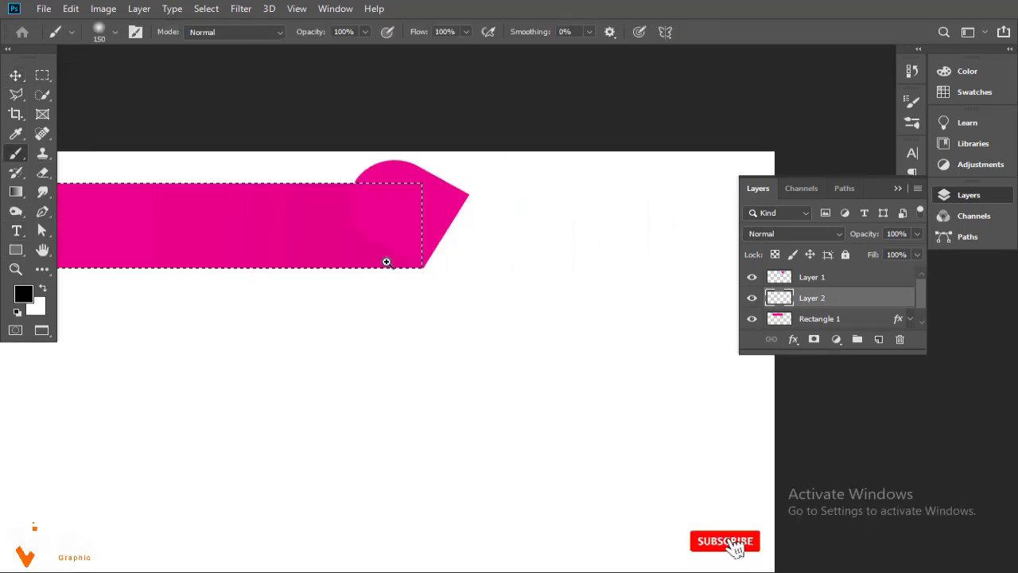
pyautogui.click(399, 257)
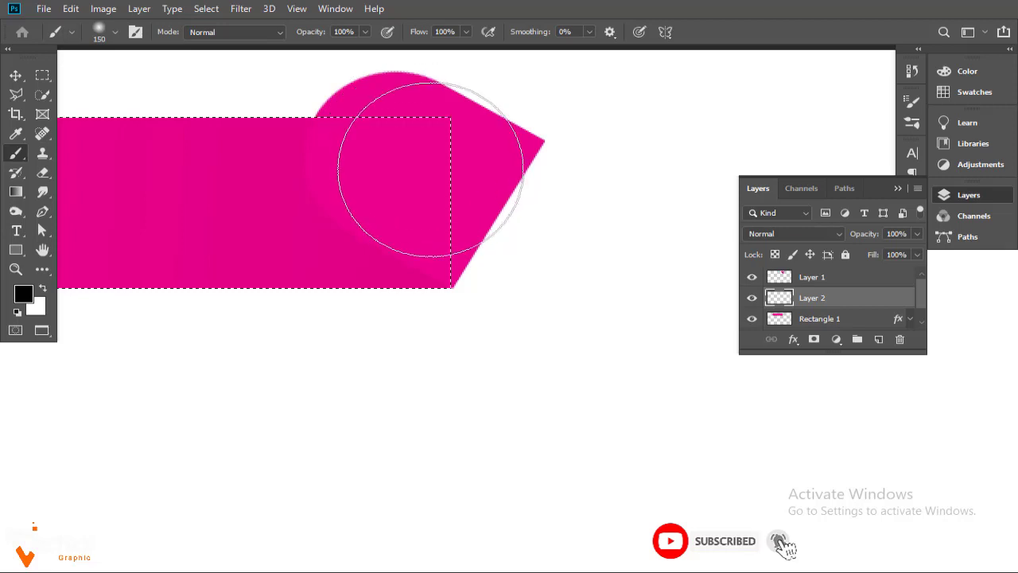
pyautogui.press('[')
pyautogui.press('[')
pyautogui.press('[')
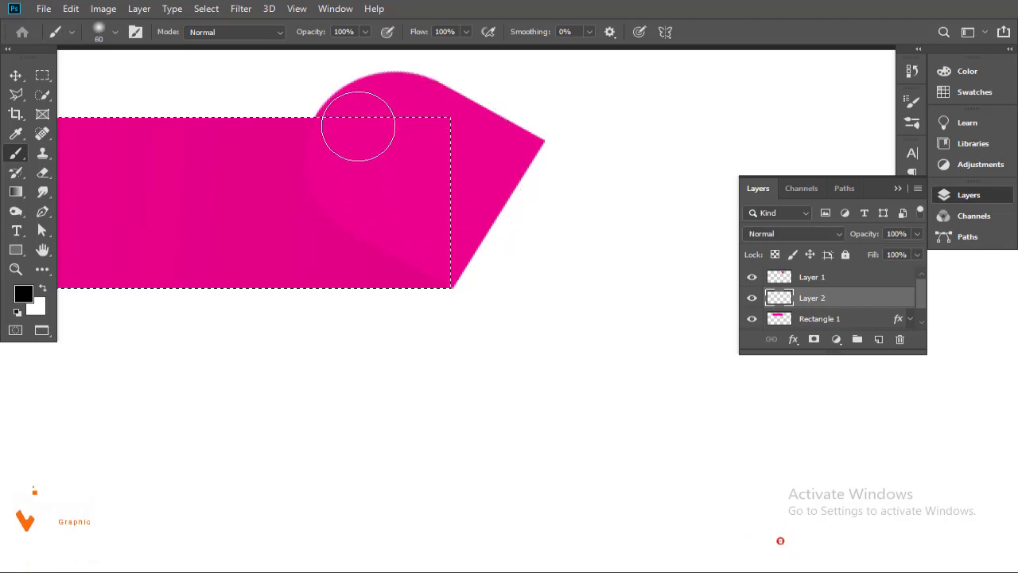
pyautogui.moveTo(371, 192); pyautogui.dragTo(539, 279)
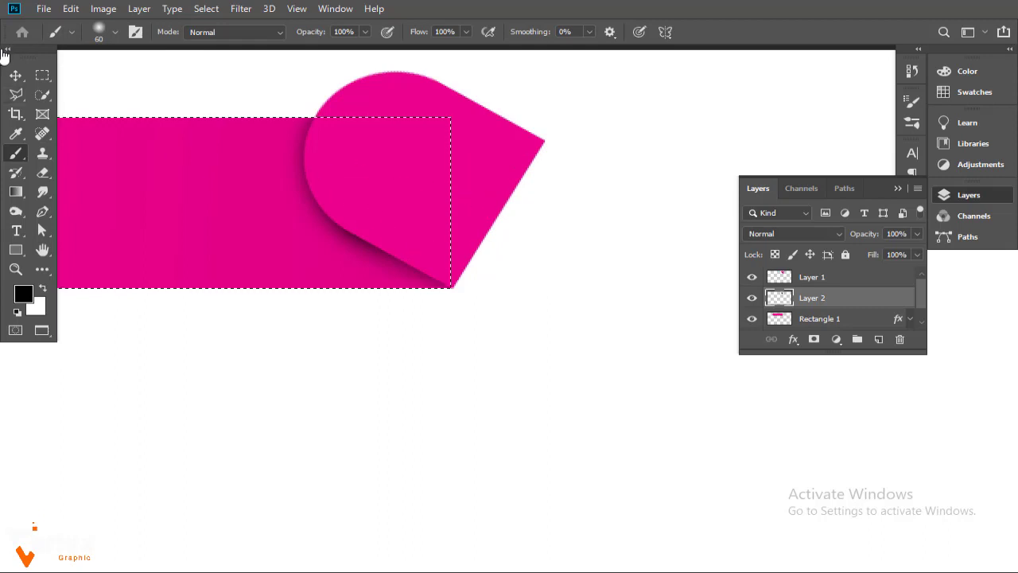
pyautogui.click(16, 75)
pyautogui.hotkey('ctrl', 'd')
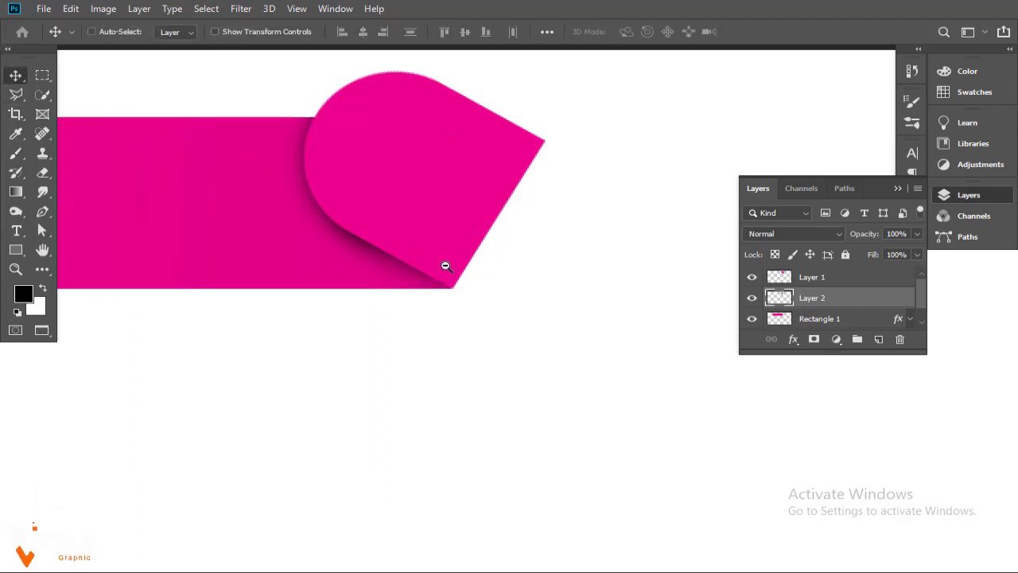
# Zoom out and recentre the canvas to show the whole pink bar
pyautogui.keyDown('alt'); pyautogui.click(443, 263); pyautogui.keyUp('alt')
pyautogui.keyDown('alt'); pyautogui.click(445, 265); pyautogui.keyUp('alt')
pyautogui.moveTo(491, 311); pyautogui.dragTo(560, 283)
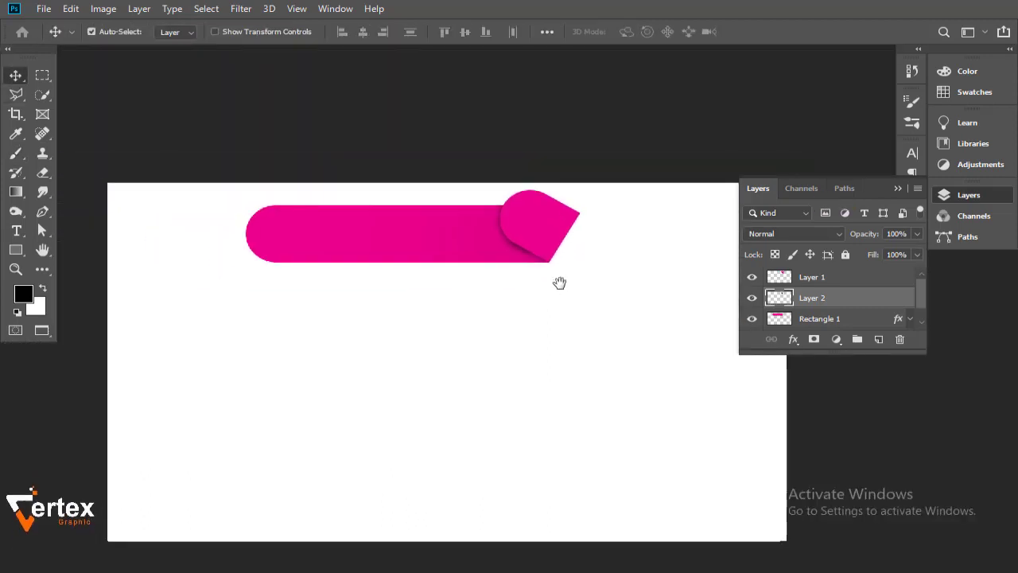
pyautogui.press('ctrl')
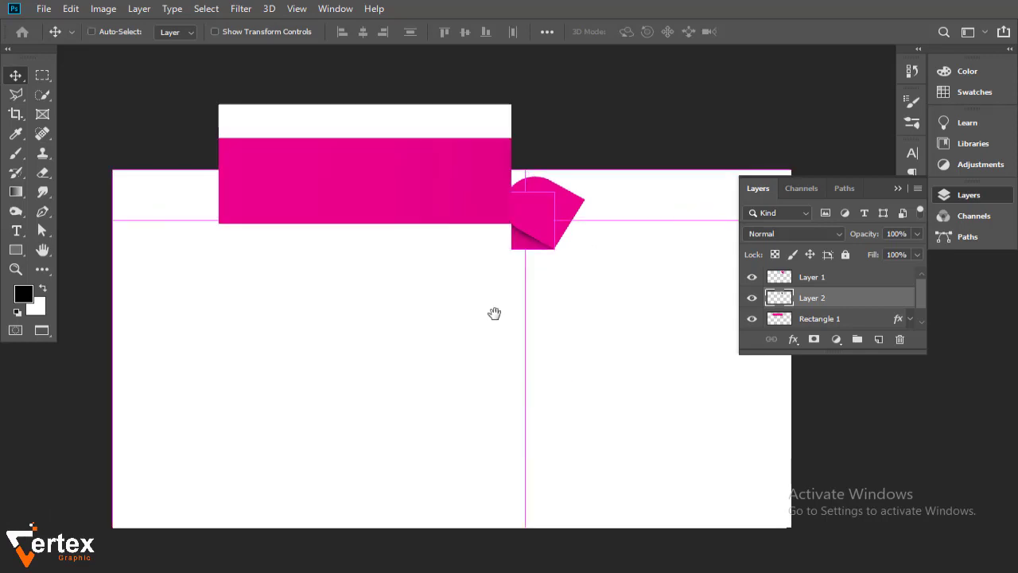
pyautogui.moveTo(494, 313); pyautogui.dragTo(512, 307)
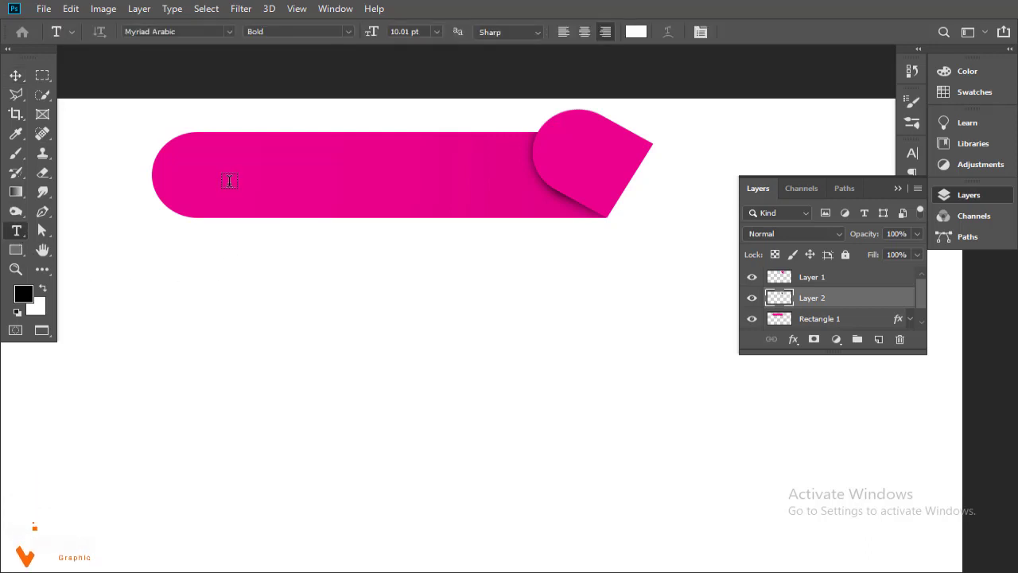
pyautogui.click(16, 75)
pyautogui.click(120, 302)
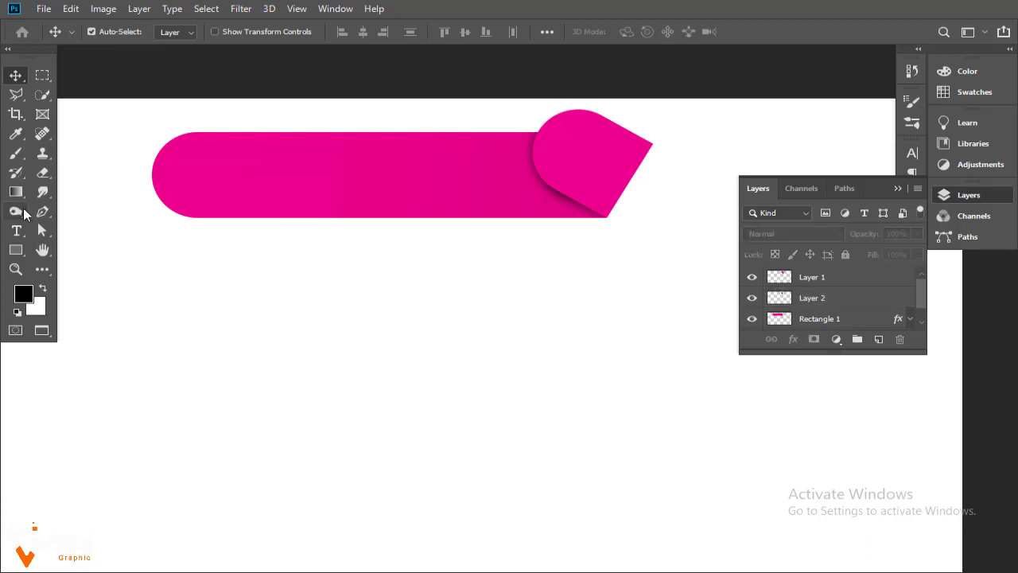
# Add the white heading 'OPTION TEXT 1' and move it to the banner's upper left
pyautogui.click(15, 230)
pyautogui.click(252, 176)
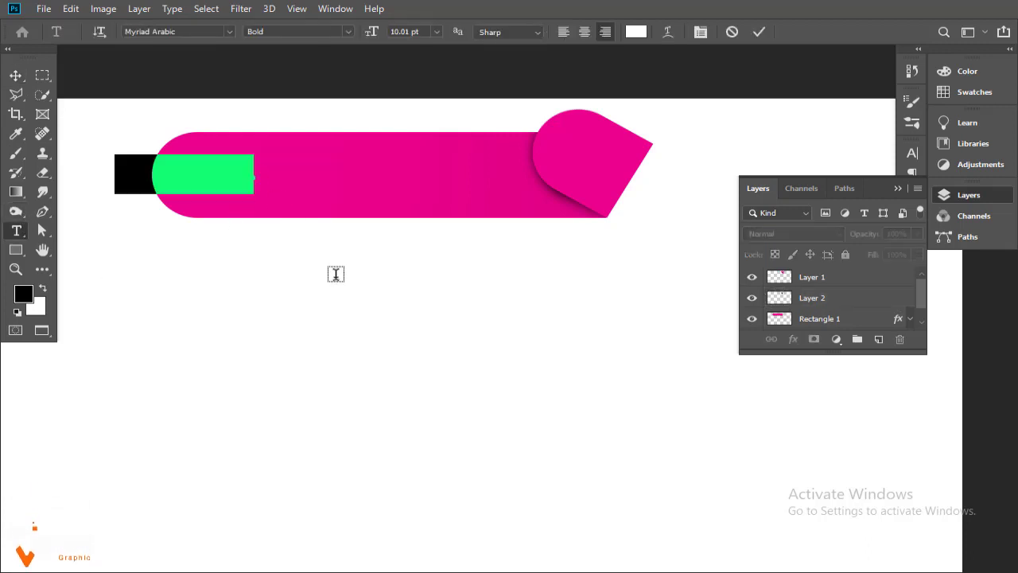
pyautogui.press('BackSpace')
pyautogui.write('OPTITI')
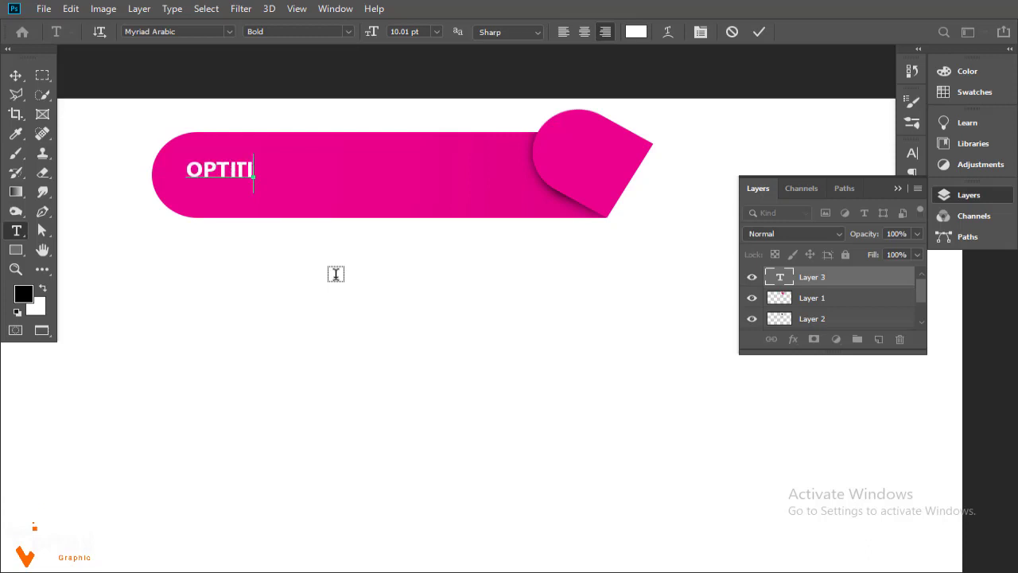
pyautogui.write('ON TEX')
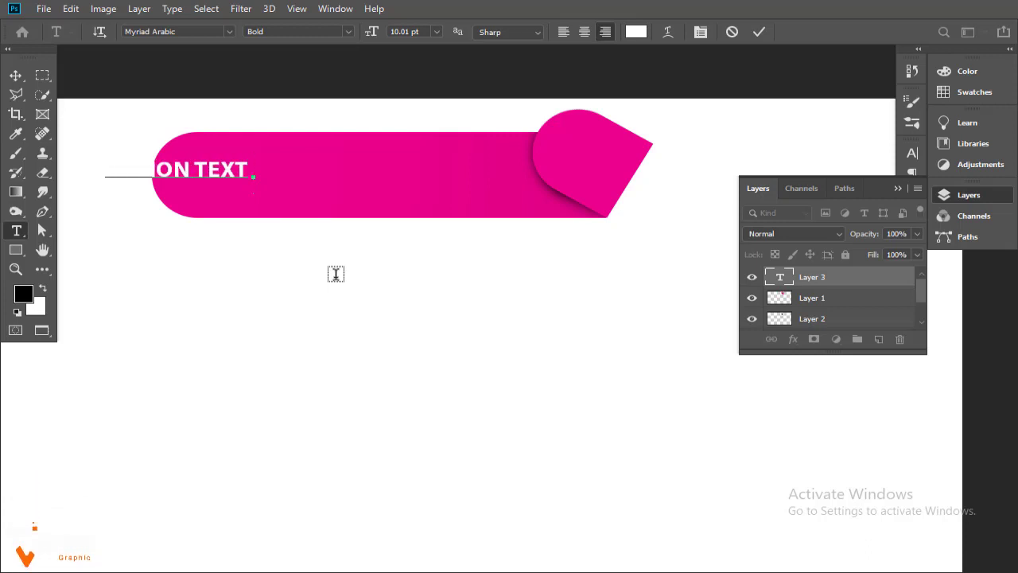
pyautogui.write('1')
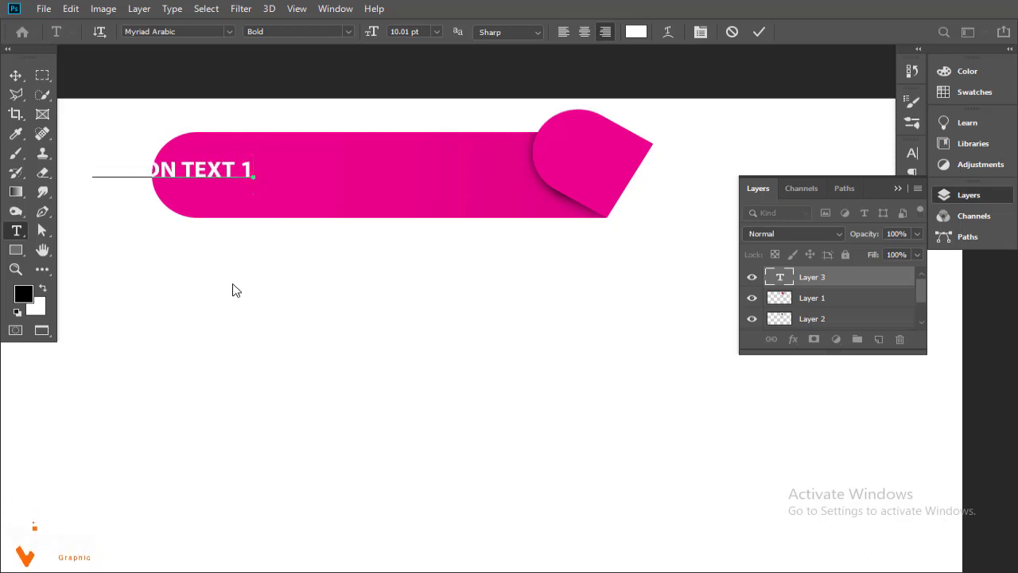
pyautogui.click(15, 75)
pyautogui.moveTo(213, 175); pyautogui.dragTo(348, 157)
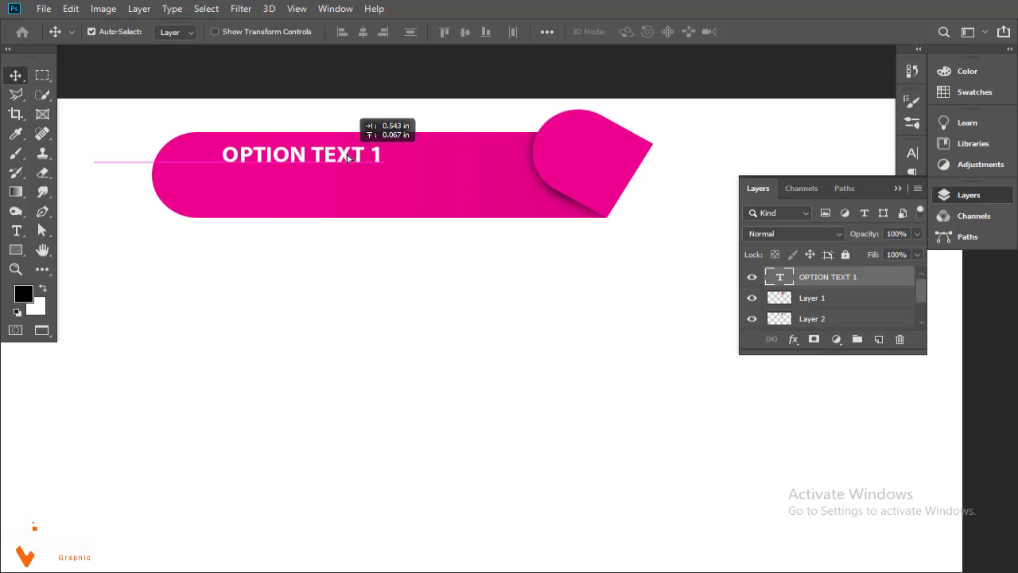
pyautogui.click(102, 314)
pyautogui.click(22, 233)
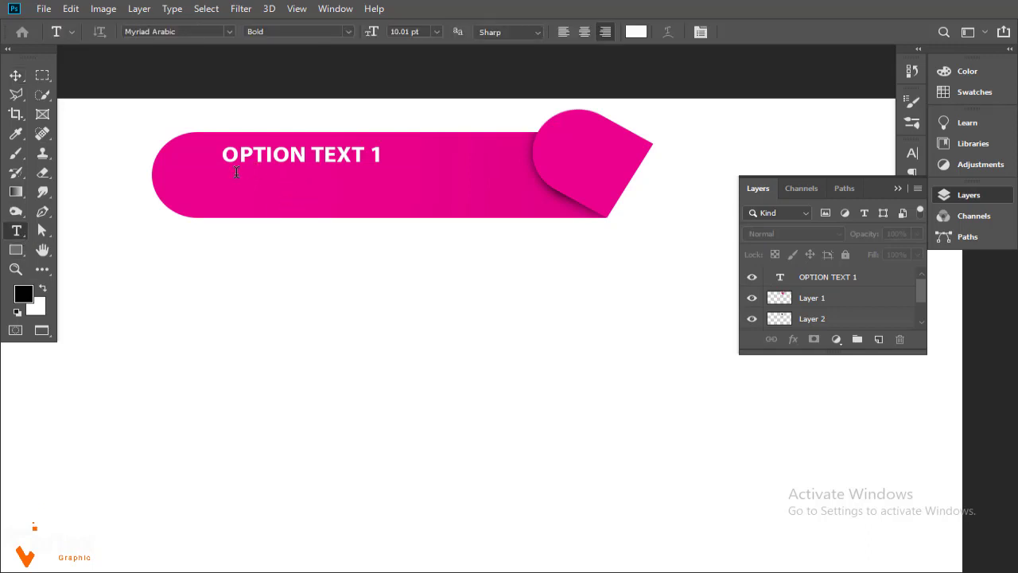
# Draw a paragraph text box under the heading with Auto leading and left alignment
pyautogui.moveTo(222, 175); pyautogui.dragTo(574, 341)
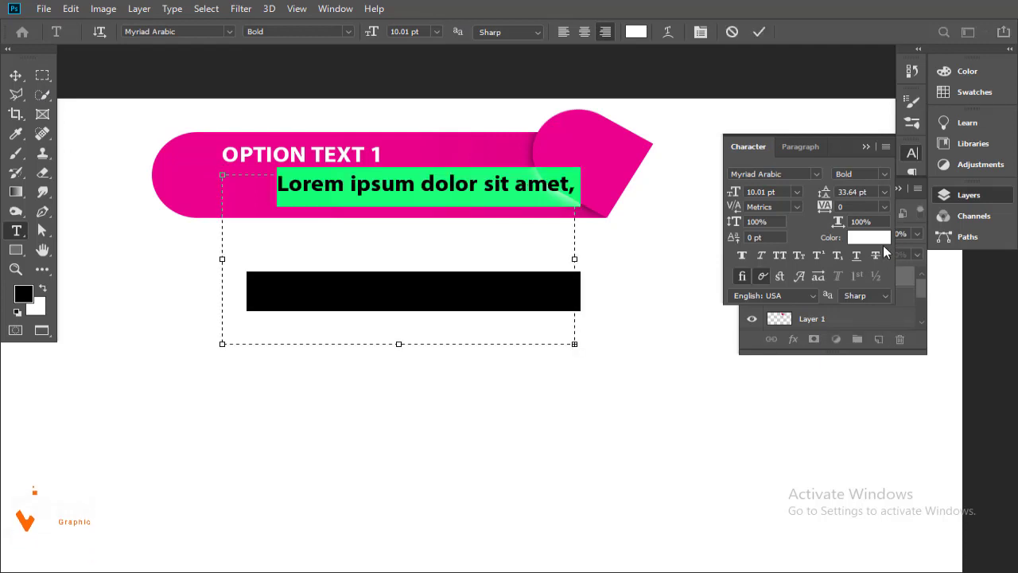
pyautogui.click(885, 191)
pyautogui.click(878, 208)
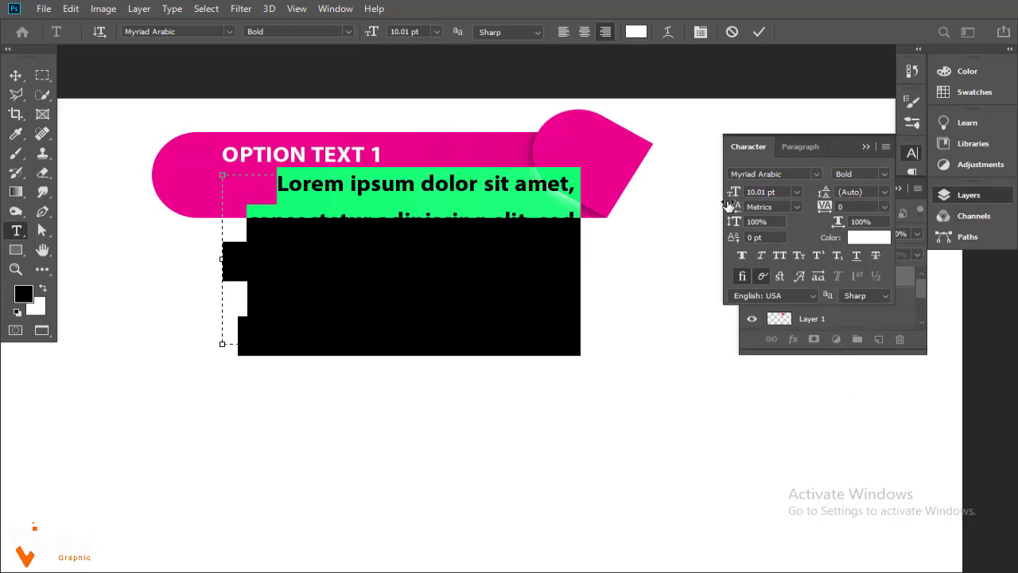
pyautogui.moveTo(733, 193); pyautogui.dragTo(729, 195)
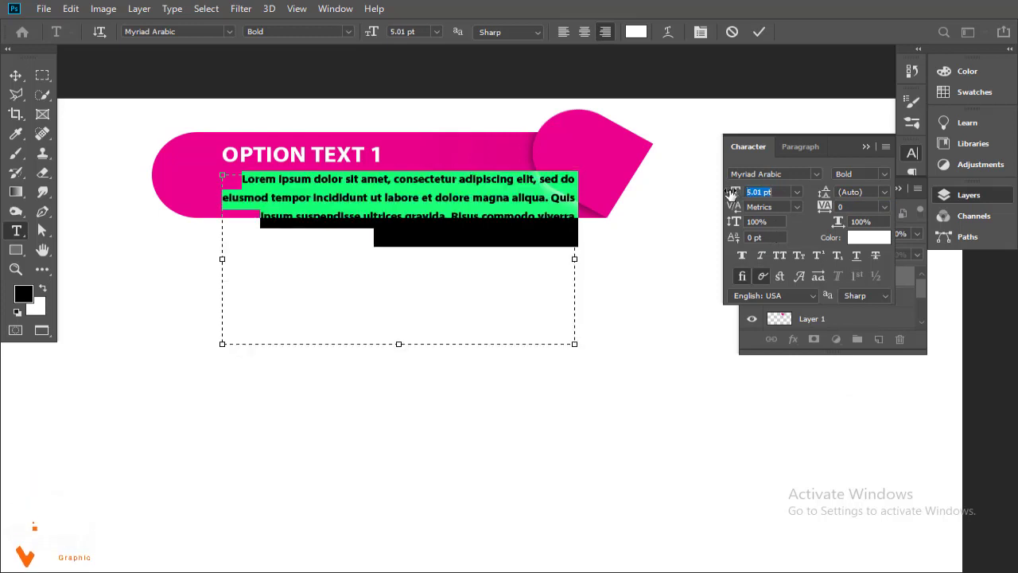
pyautogui.moveTo(729, 194); pyautogui.dragTo(730, 195)
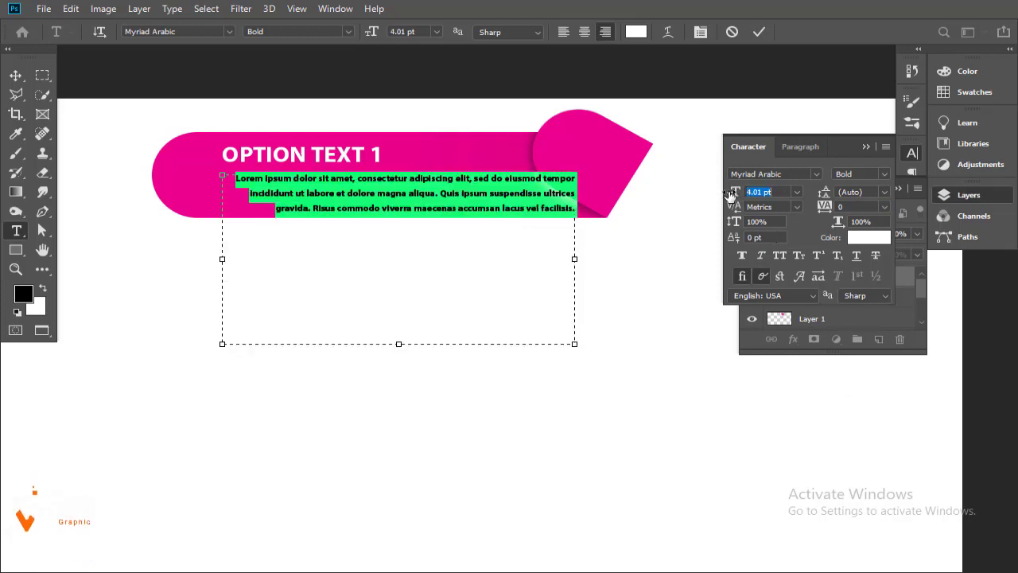
pyautogui.click(799, 146)
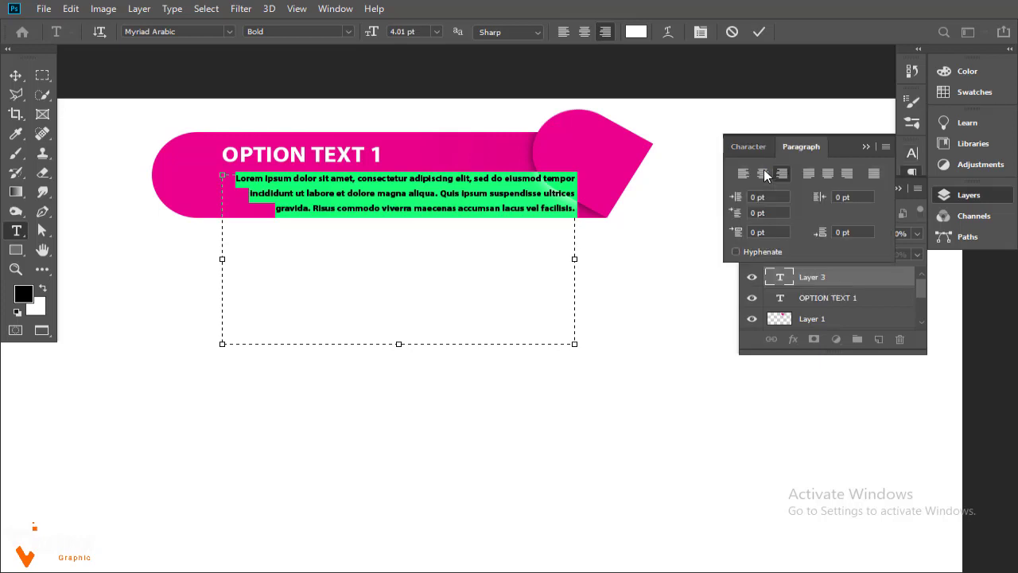
pyautogui.click(744, 173)
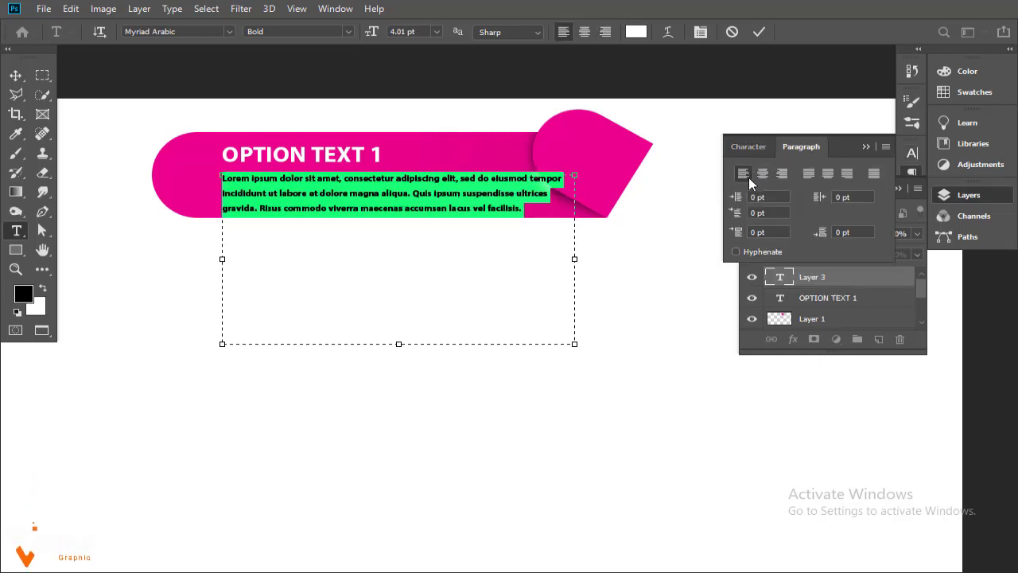
pyautogui.click(751, 148)
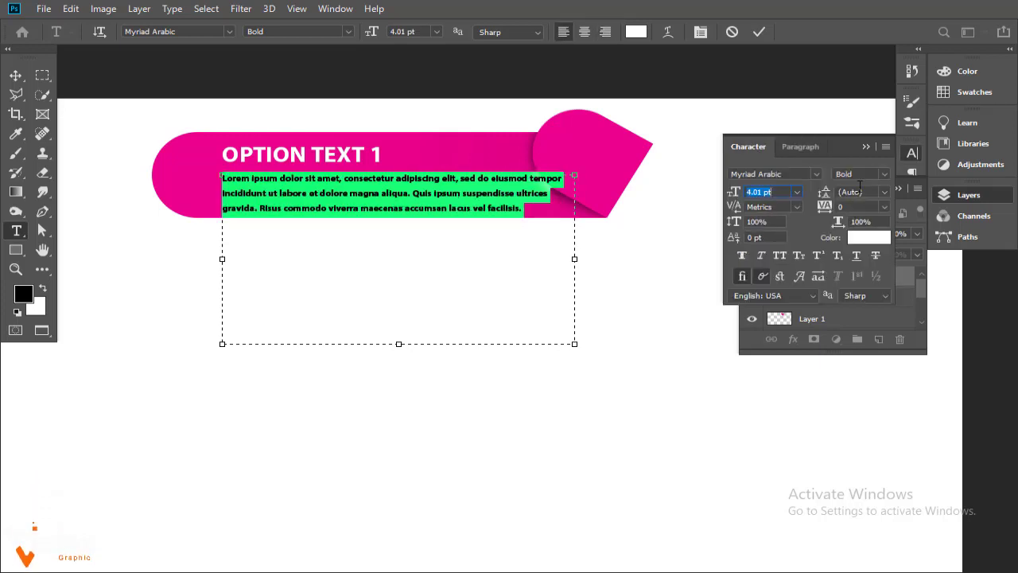
# Make the paragraph 3 pt Regular and narrow its box so it wraps to three lines
pyautogui.click(885, 174)
pyautogui.click(867, 191)
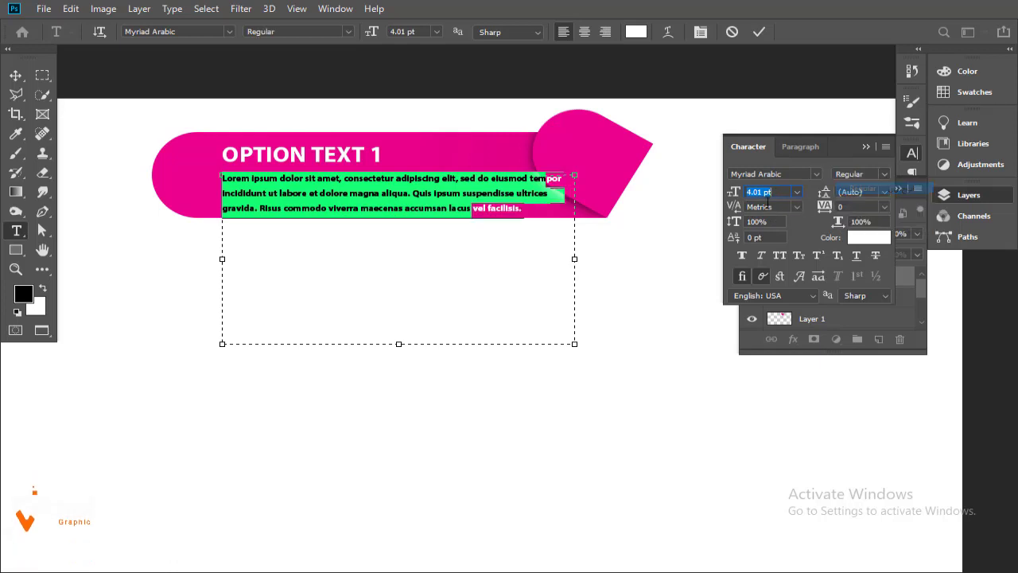
pyautogui.moveTo(738, 195); pyautogui.dragTo(738, 195)
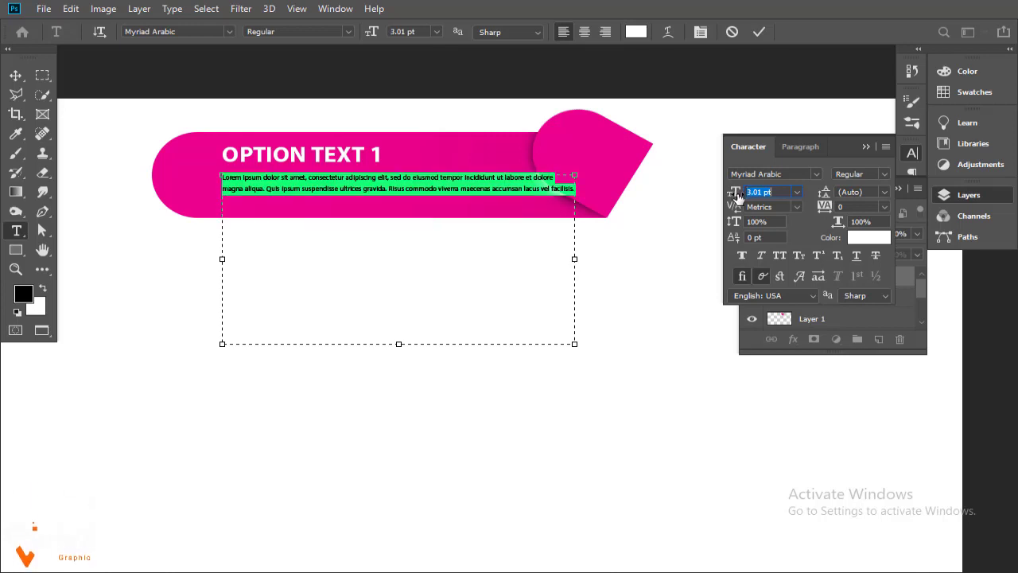
pyautogui.moveTo(576, 256); pyautogui.dragTo(532, 260)
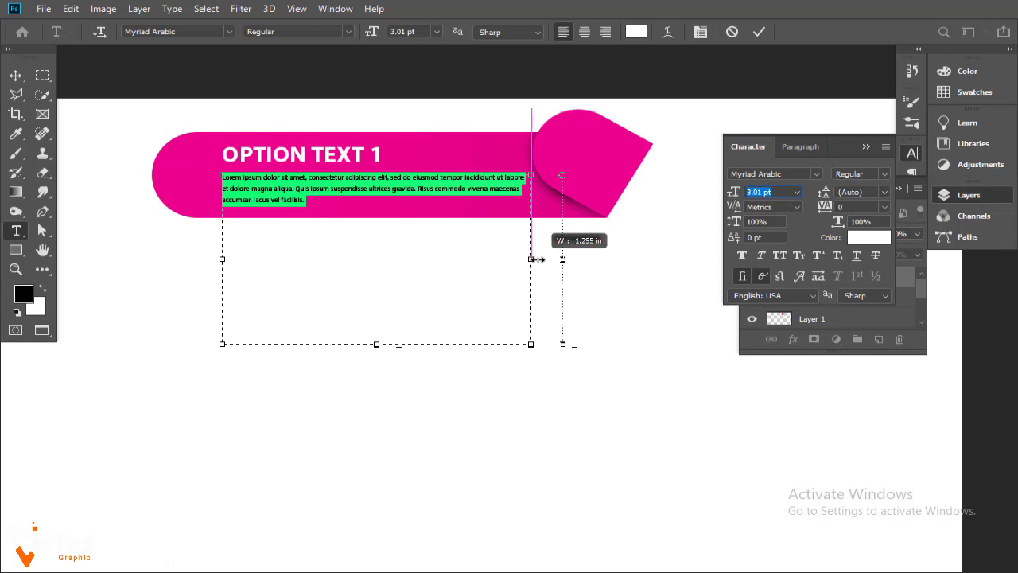
pyautogui.moveTo(538, 259); pyautogui.dragTo(532, 259)
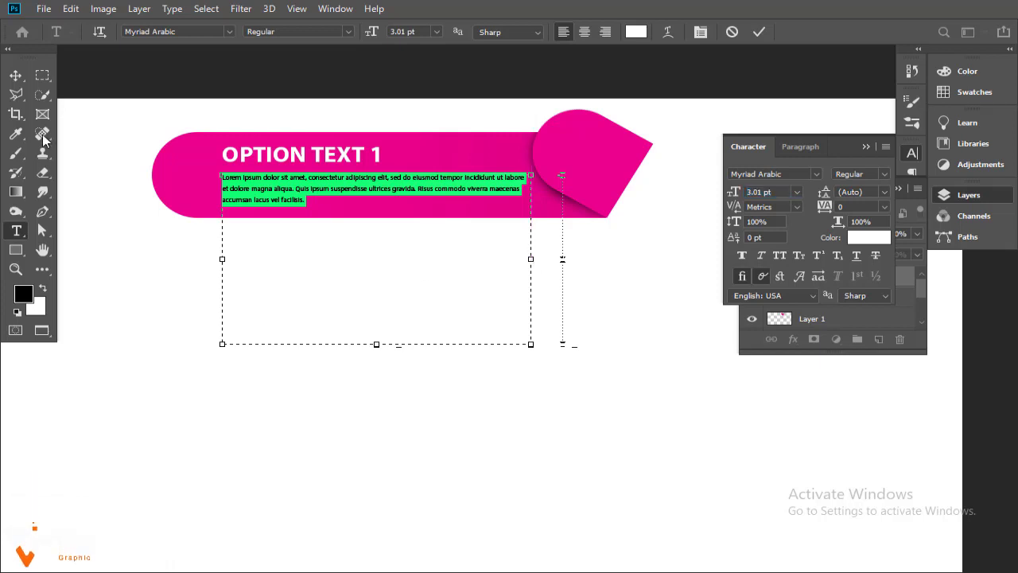
pyautogui.click(13, 75)
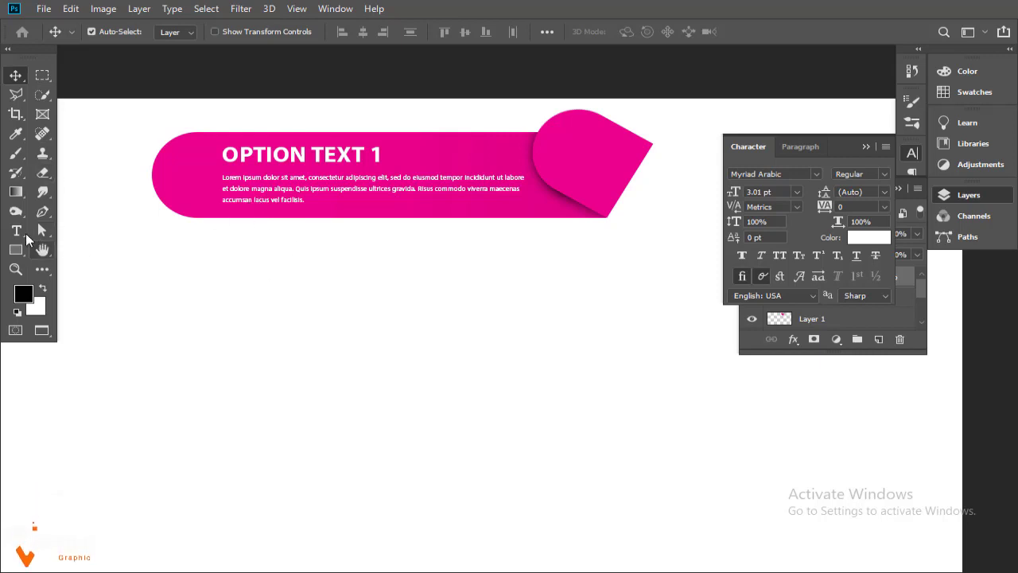
# Place a new text layer with the numeral 1 on the round tab
pyautogui.click(16, 231)
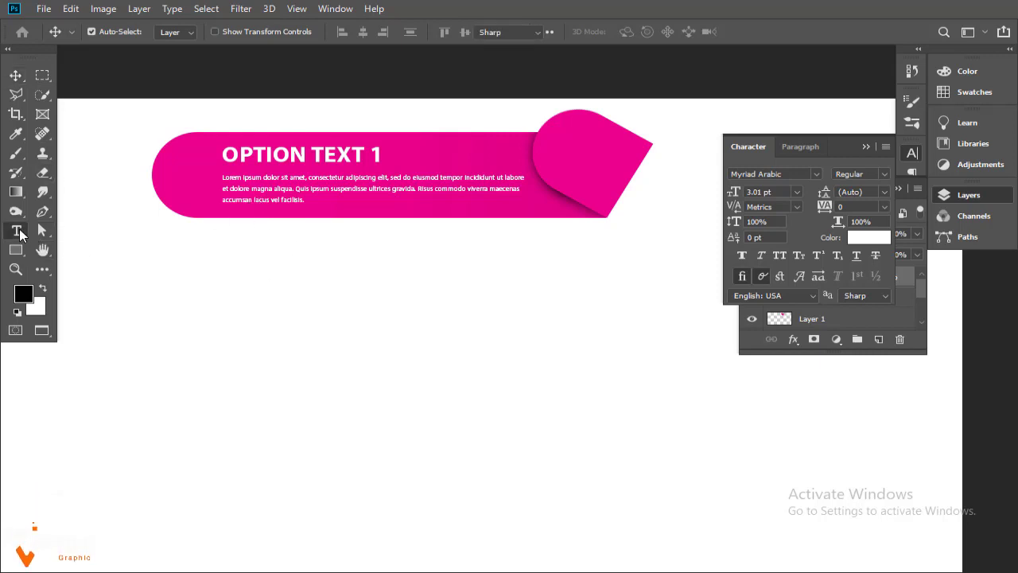
pyautogui.click(573, 165)
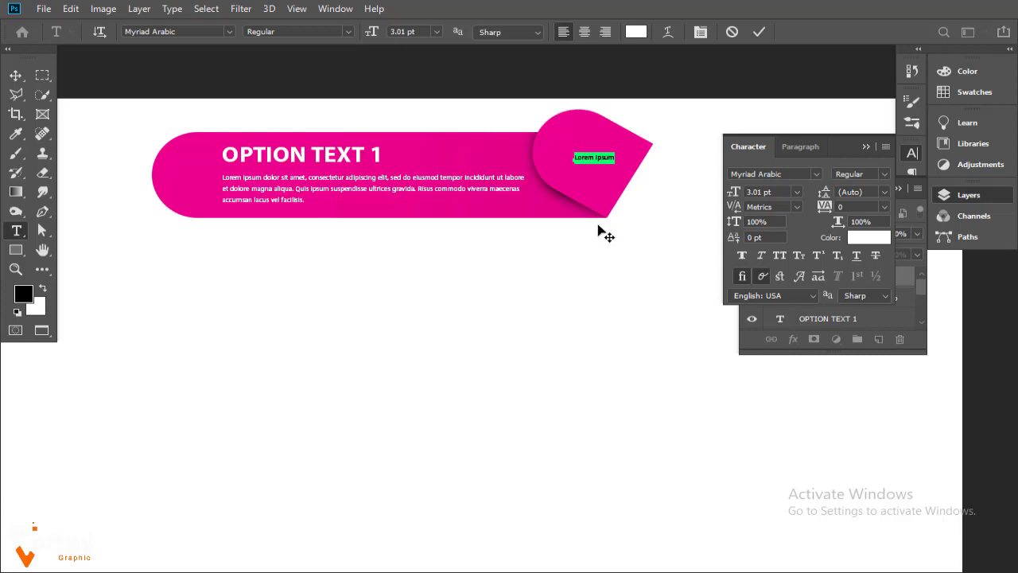
pyautogui.press('BackSpace')
pyautogui.click(16, 75)
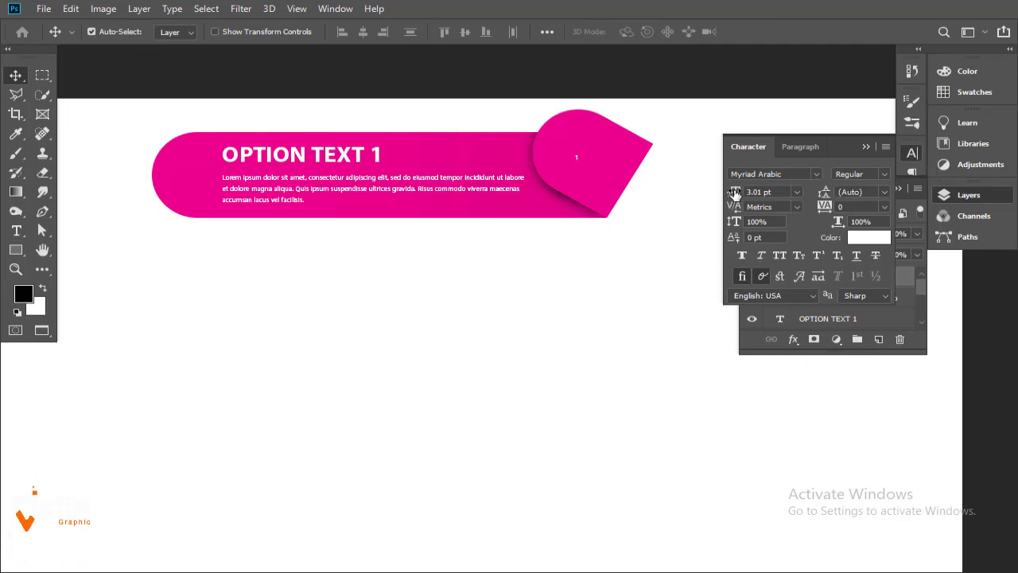
# Make the 1 bold at about 44 pt and centre it in the round tab
pyautogui.moveTo(733, 200); pyautogui.dragTo(743, 191)
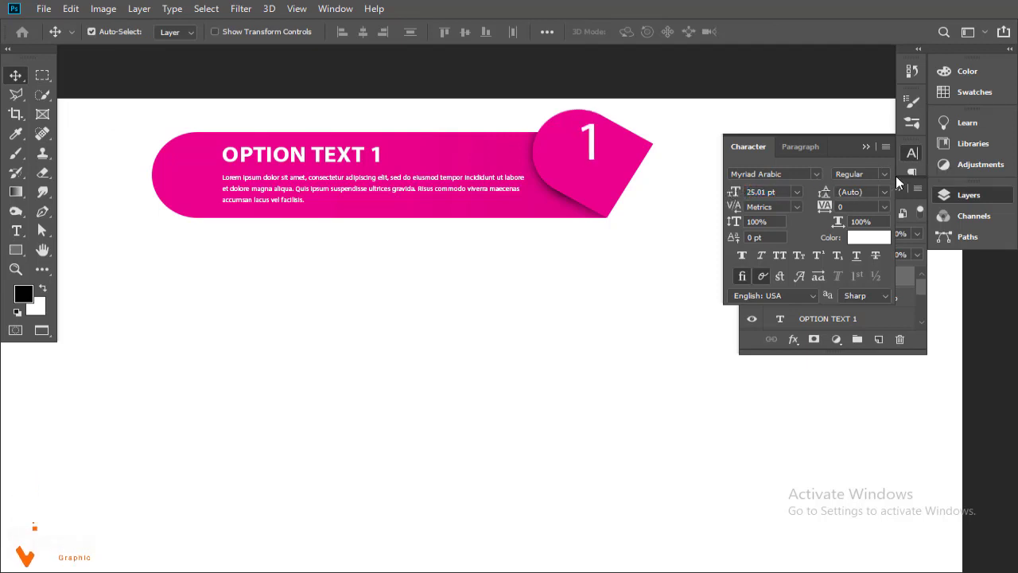
pyautogui.click(884, 174)
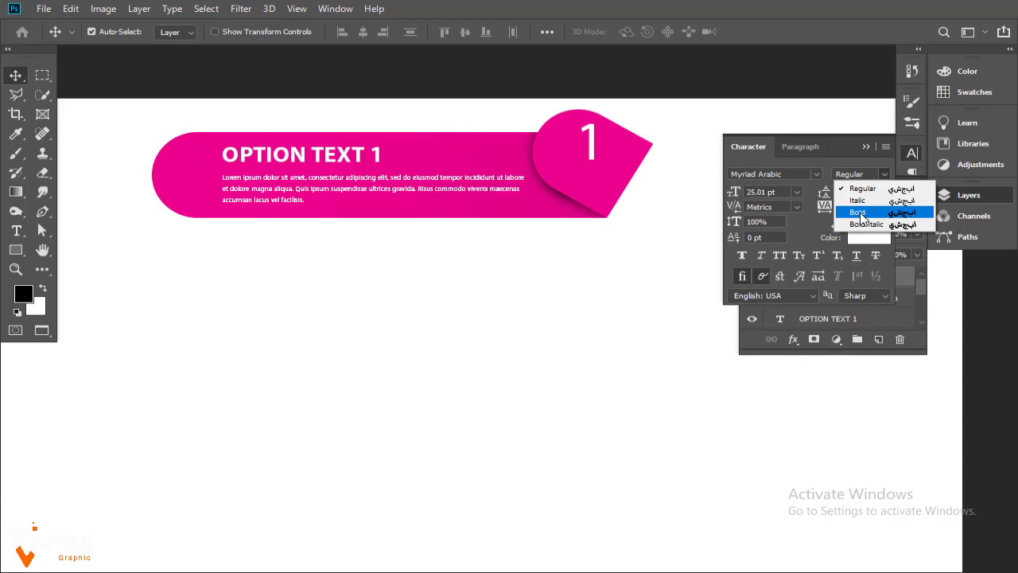
pyautogui.click(859, 212)
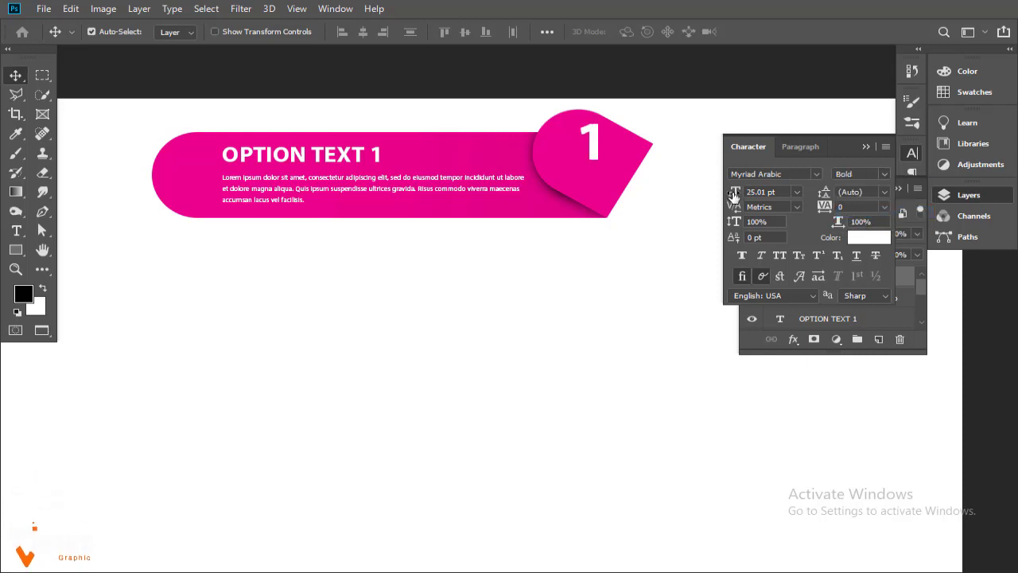
pyautogui.moveTo(736, 194); pyautogui.dragTo(746, 194)
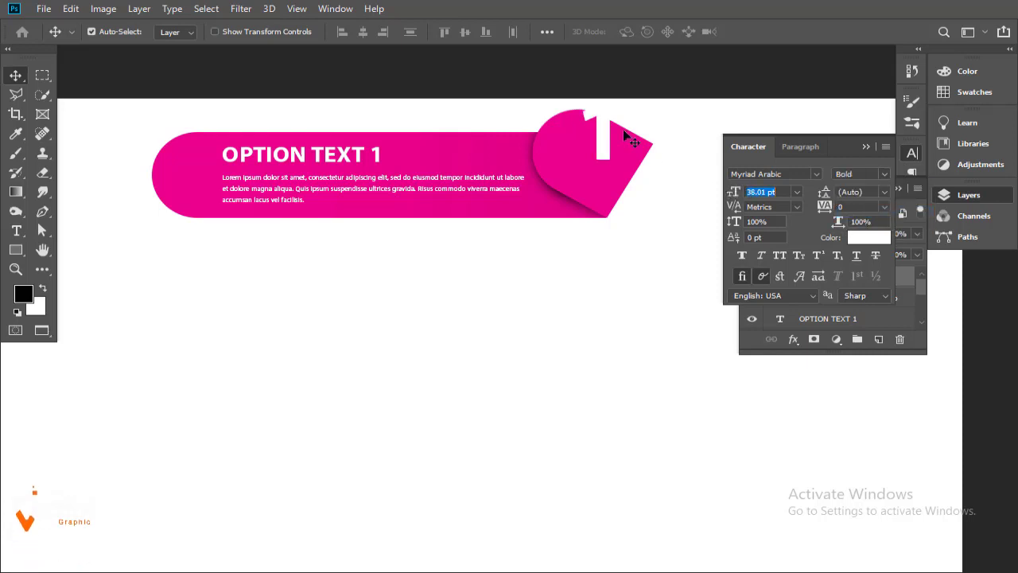
pyautogui.moveTo(602, 137)
pyautogui.mouseDown()
pyautogui.moveTo(601, 157)
pyautogui.moveTo(586, 157)
pyautogui.mouseUp()
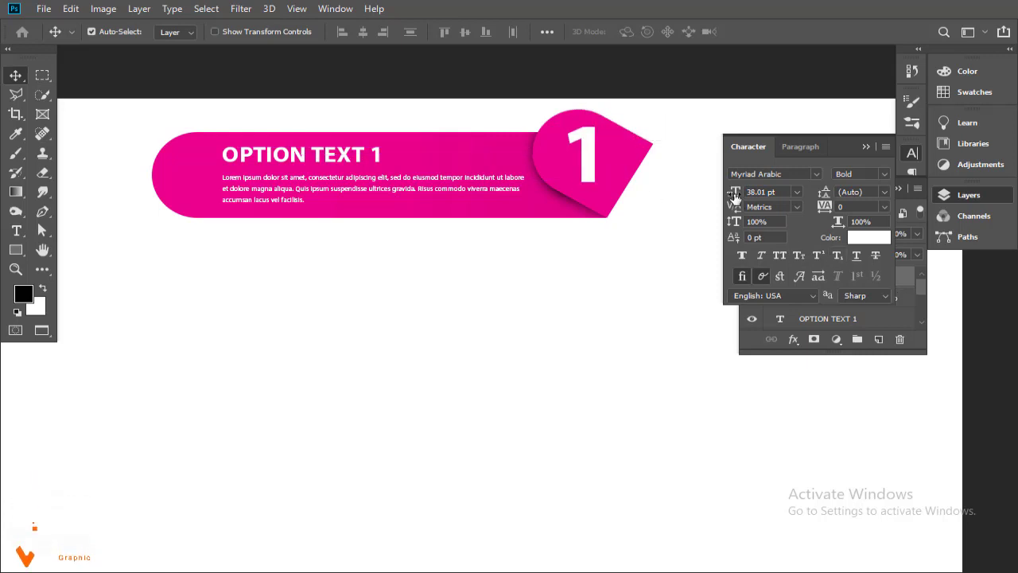
pyautogui.moveTo(736, 196); pyautogui.dragTo(738, 197)
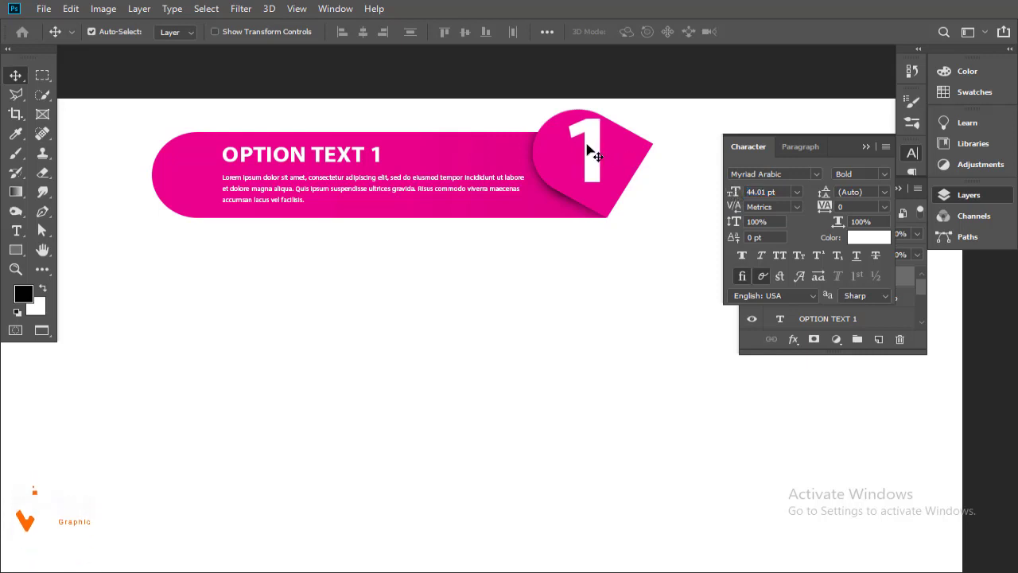
pyautogui.moveTo(586, 144); pyautogui.dragTo(586, 157)
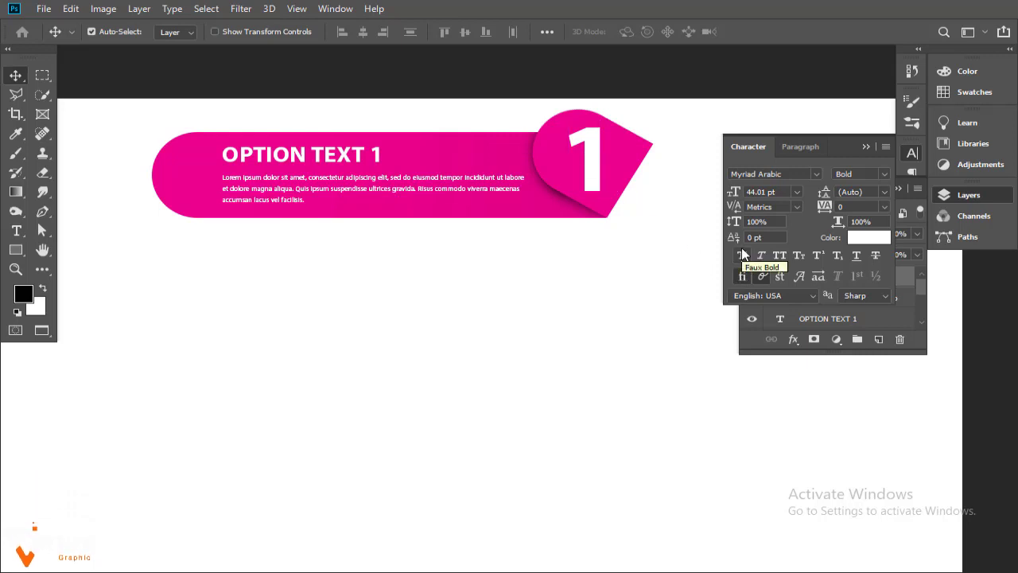
pyautogui.click(867, 146)
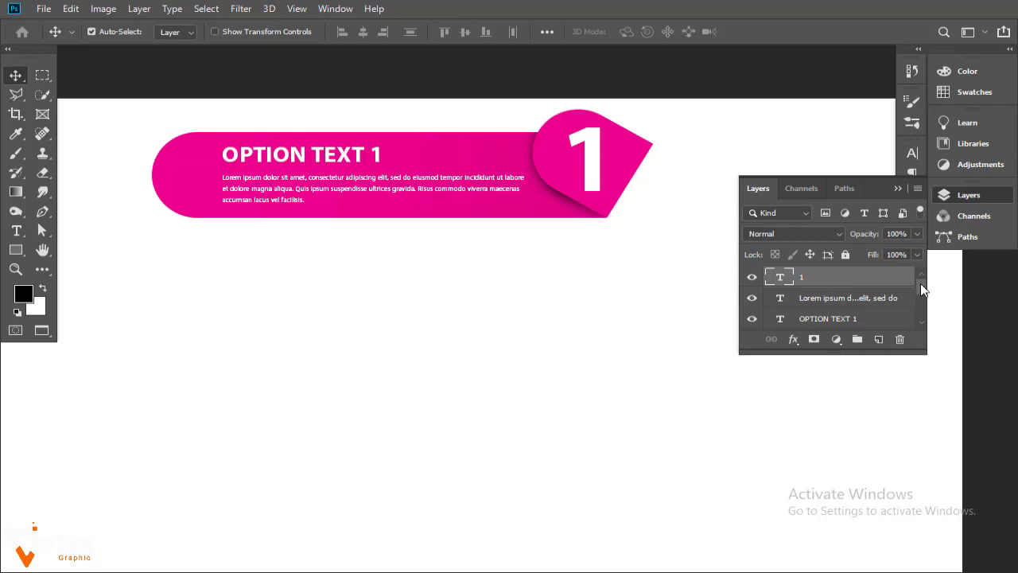
# Group the first banner's layers and name the group 1
pyautogui.moveTo(921, 292); pyautogui.dragTo(919, 318)
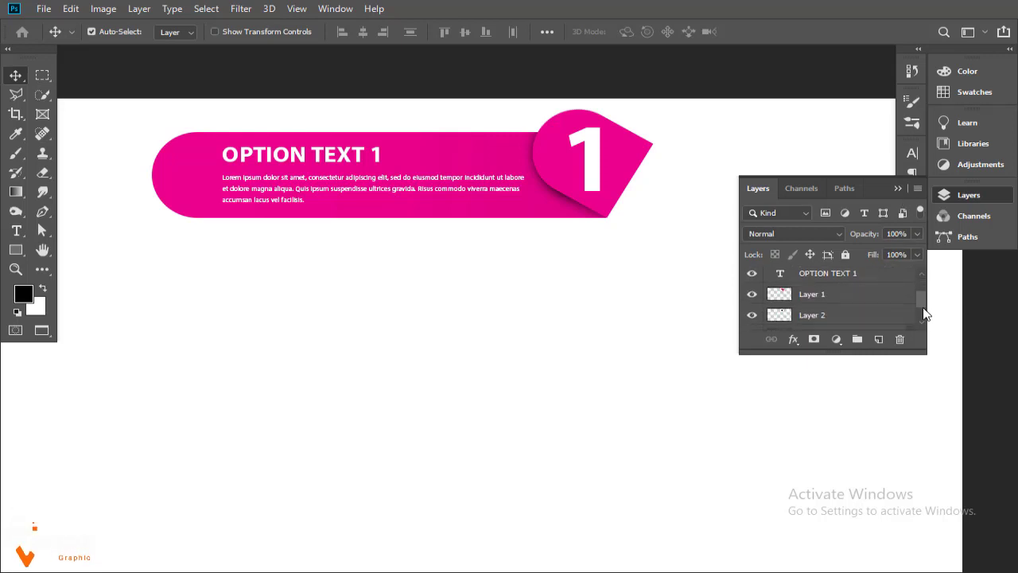
pyautogui.keyDown('shift'); pyautogui.click(846, 300); pyautogui.keyUp('shift')
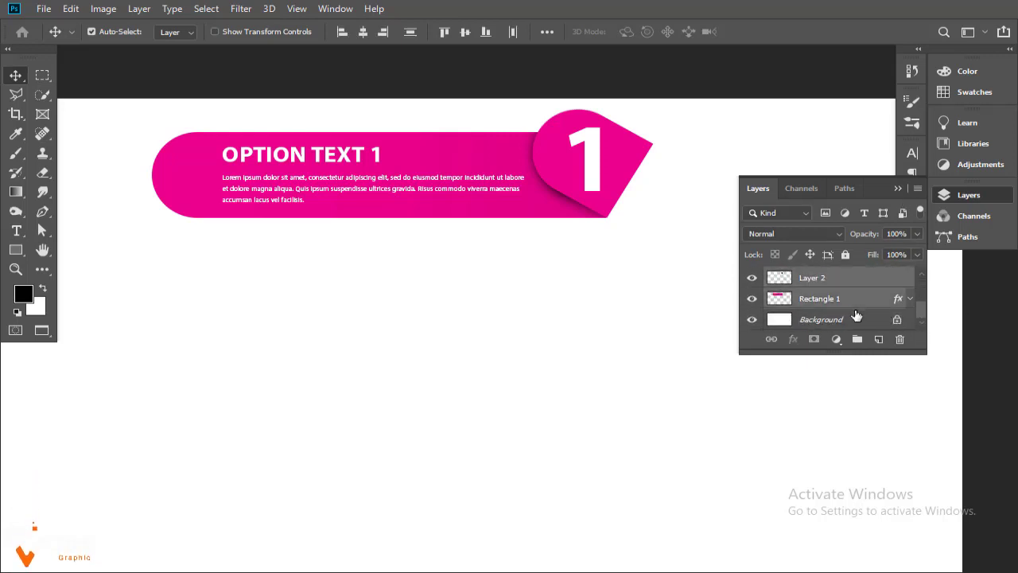
pyautogui.hotkey('ctrl', 'g')
pyautogui.doubleClick(825, 276)
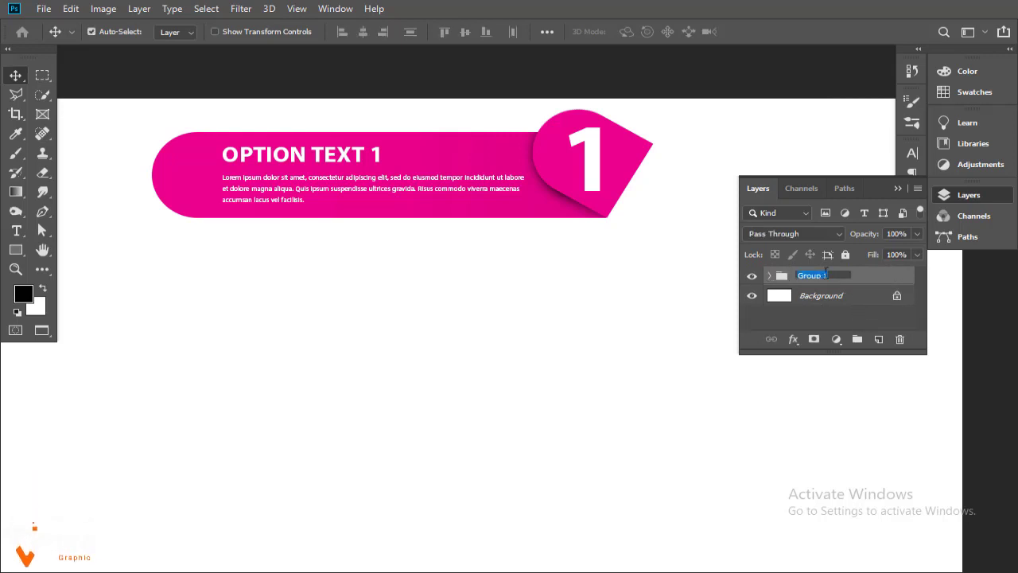
pyautogui.write('1')
pyautogui.press('Return')
# Duplicate group 1 and position the copy just beneath the original banner
pyautogui.moveTo(823, 276); pyautogui.dragTo(878, 338)
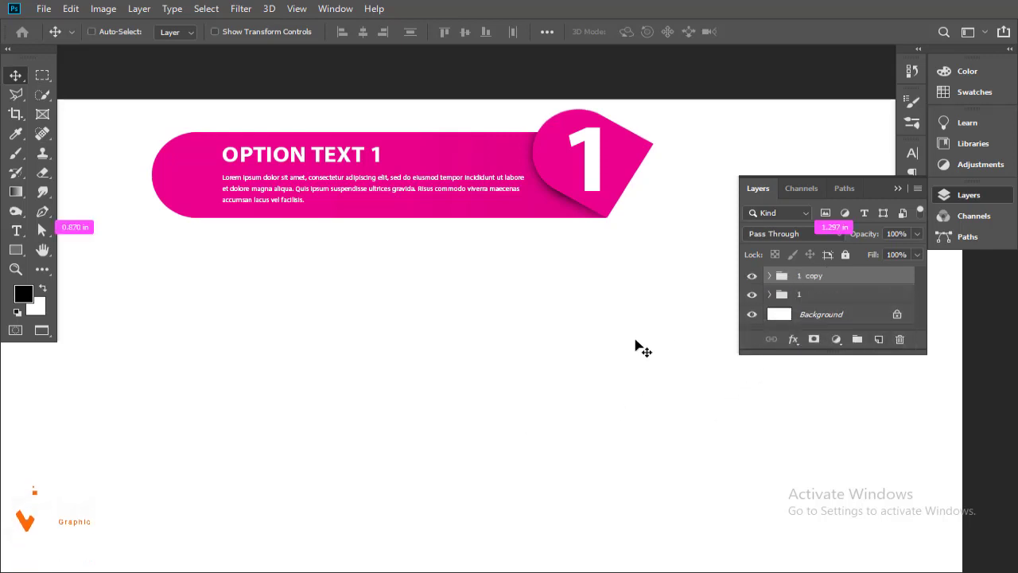
pyautogui.hotkey('ctrl', 't')
pyautogui.moveTo(428, 211); pyautogui.dragTo(435, 312)
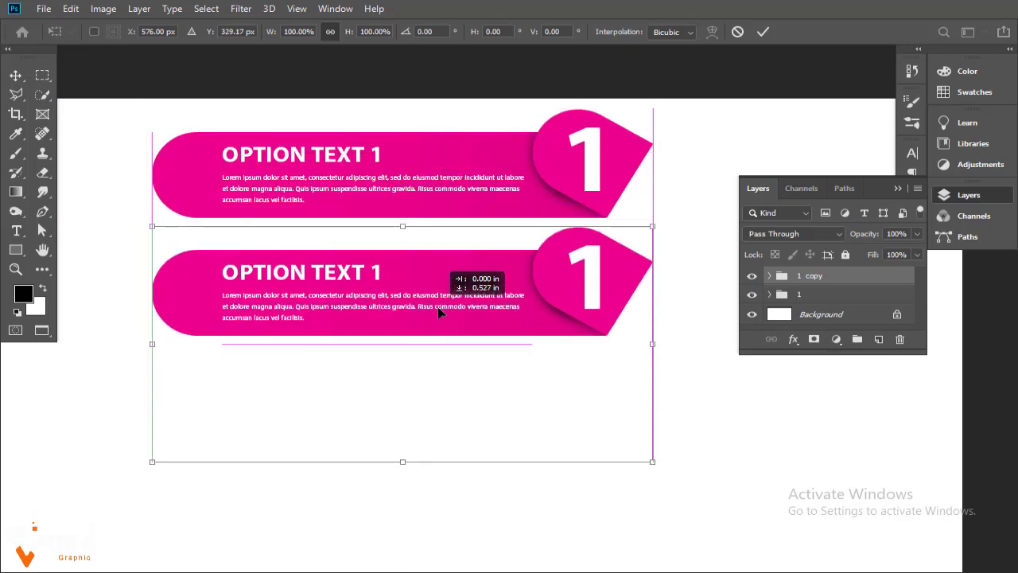
pyautogui.moveTo(438, 307); pyautogui.dragTo(440, 303)
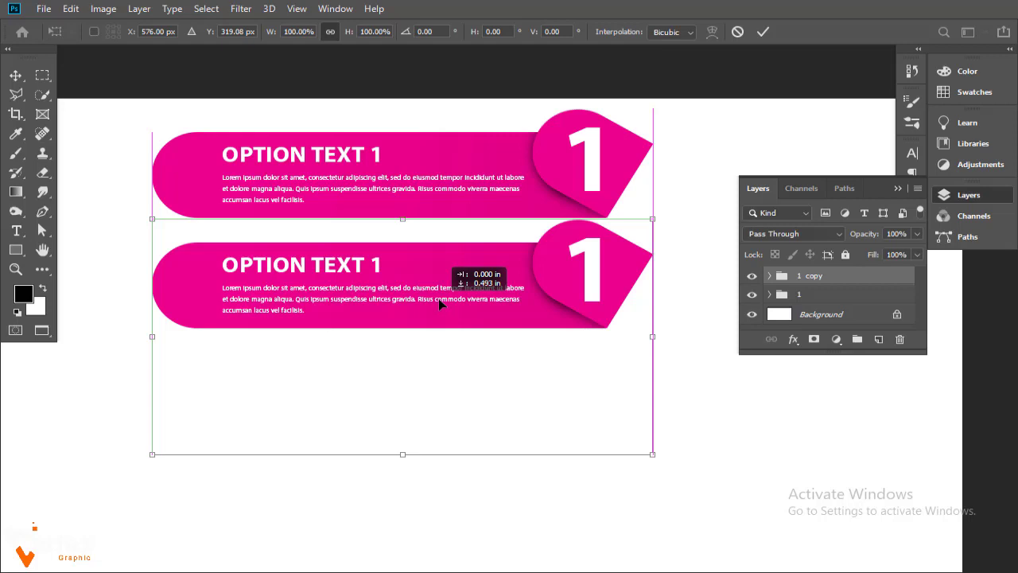
pyautogui.moveTo(439, 300); pyautogui.dragTo(435, 297)
pyautogui.hotkey('shift', 'Up')
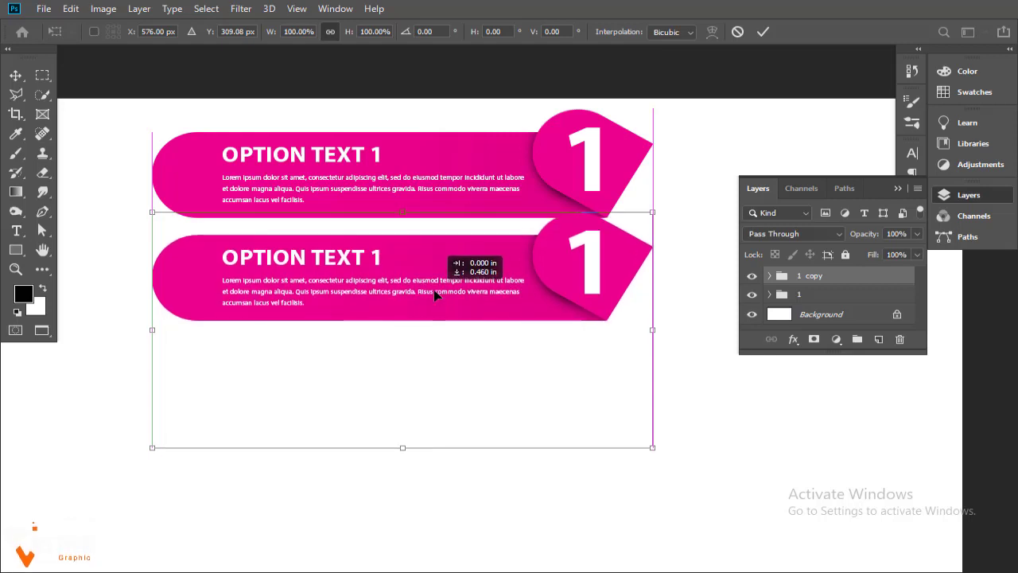
pyautogui.press('Up')
pyautogui.press('Up')
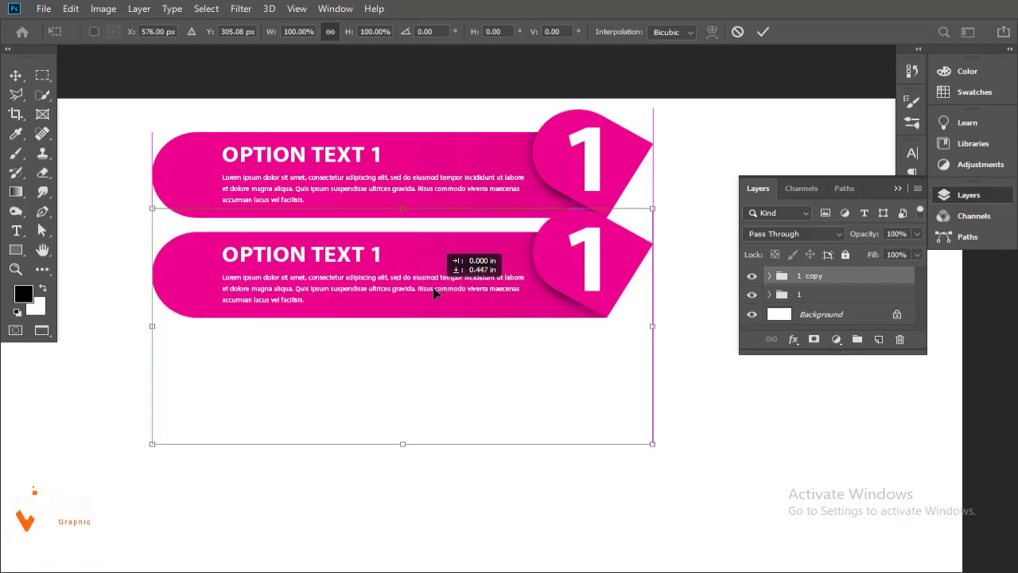
pyautogui.press('Up')
pyautogui.press('Up')
pyautogui.press('Up')
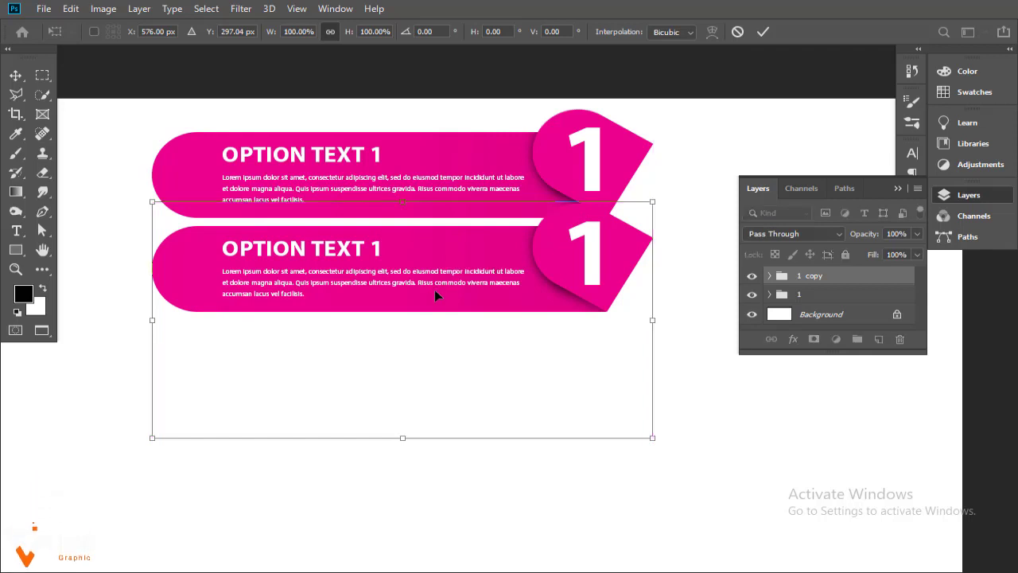
pyautogui.press('Return')
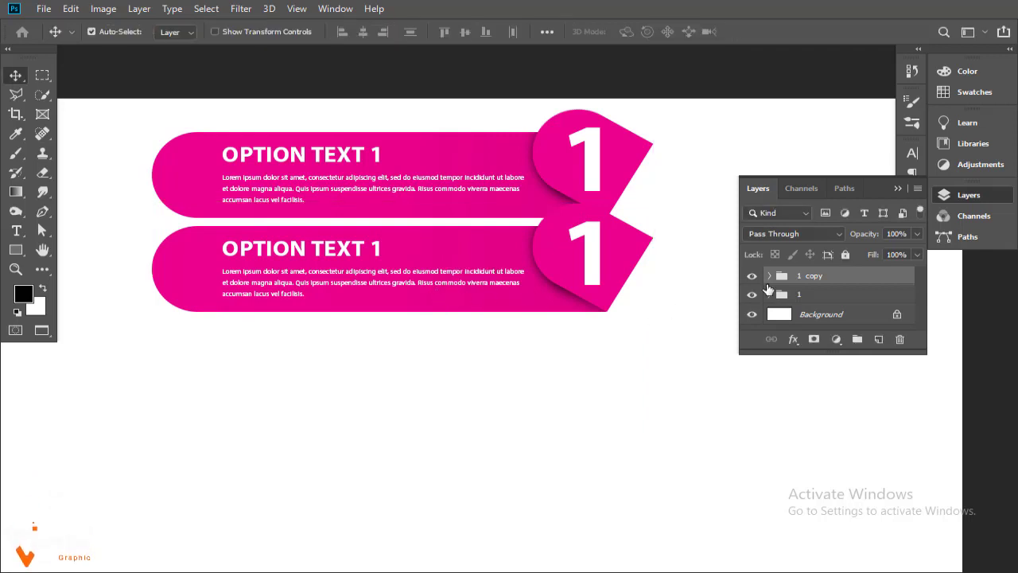
# Flip the copied group's Layer 1 and Layer 2 horizontally so the badge sits at the left
pyautogui.click(540, 309)
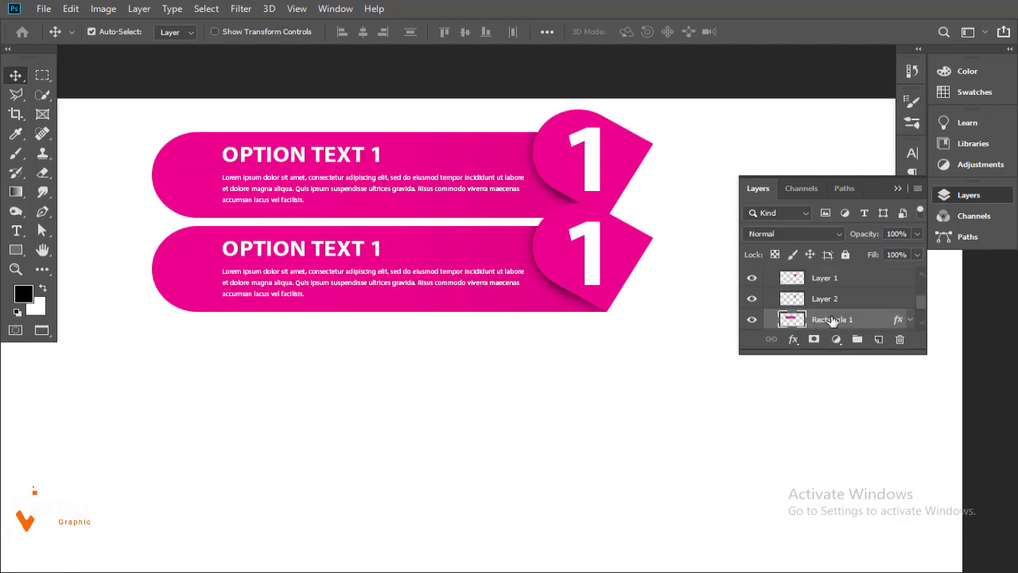
pyautogui.click(751, 300)
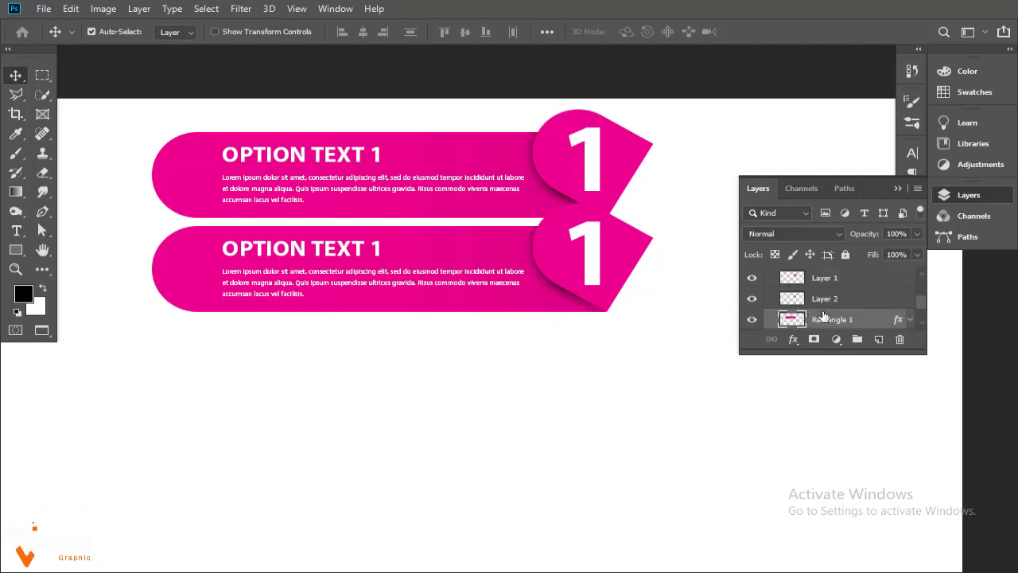
pyautogui.keyDown('ctrl'); pyautogui.click(827, 283); pyautogui.keyUp('ctrl')
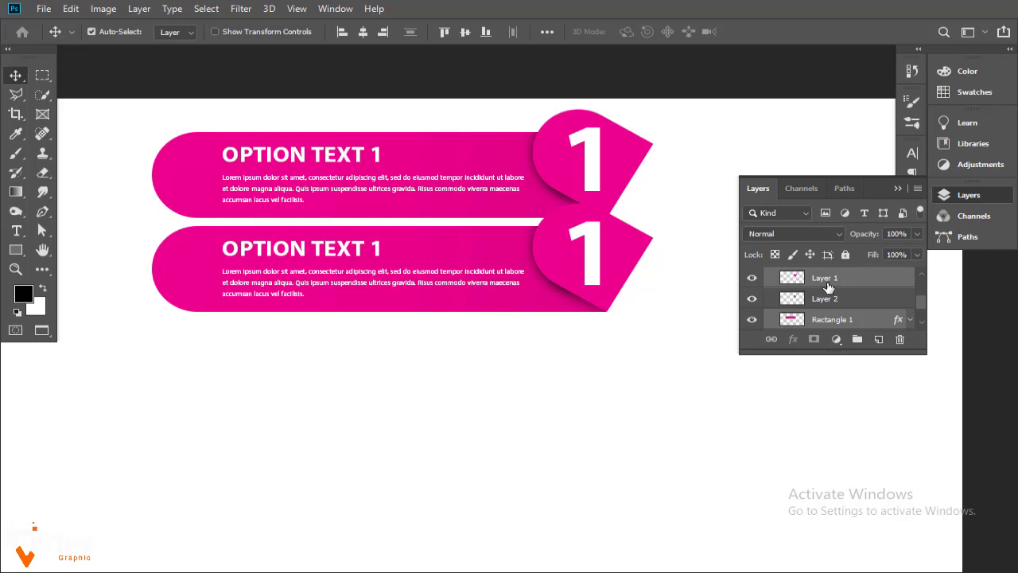
pyautogui.keyDown('ctrl'); pyautogui.click(851, 303); pyautogui.keyUp('ctrl')
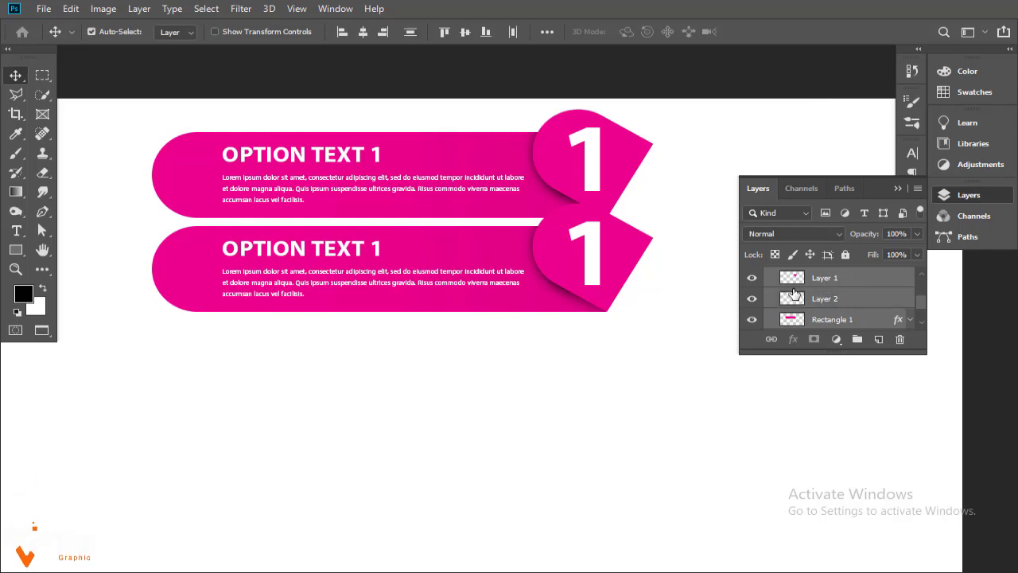
pyautogui.hotkey('ctrl', 't')
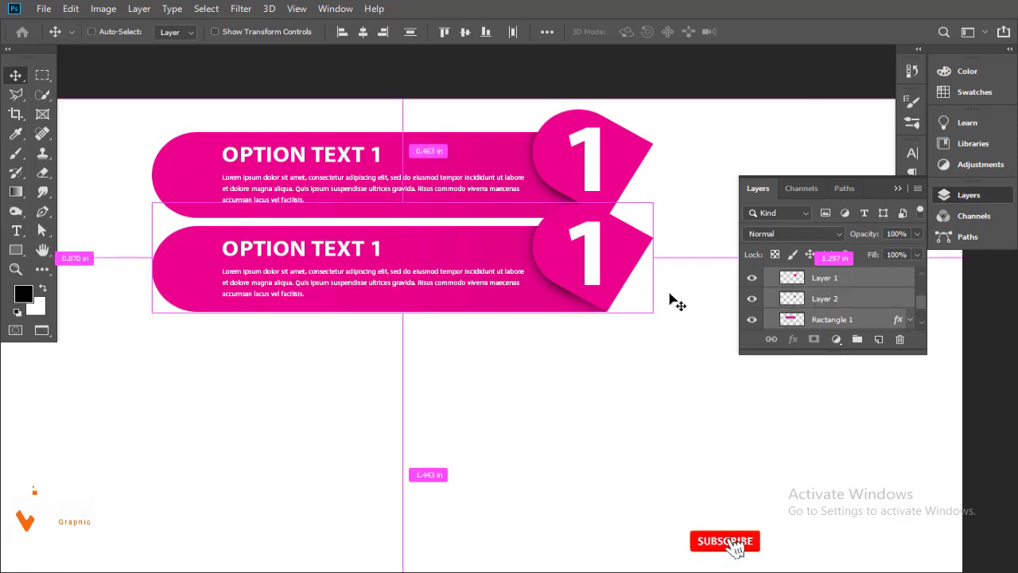
pyautogui.rightClick(549, 257)
pyautogui.click(609, 443)
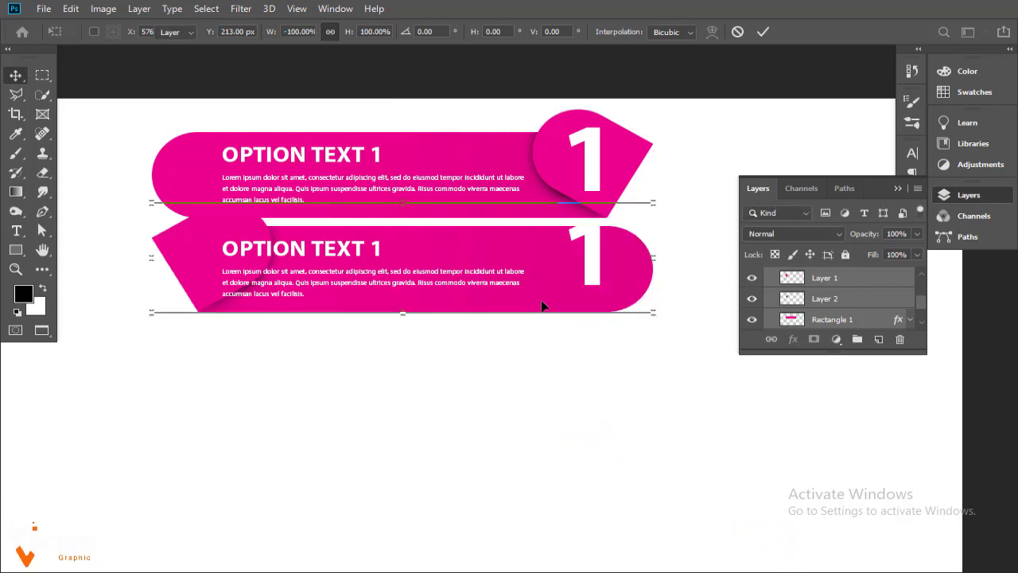
pyautogui.press('Return')
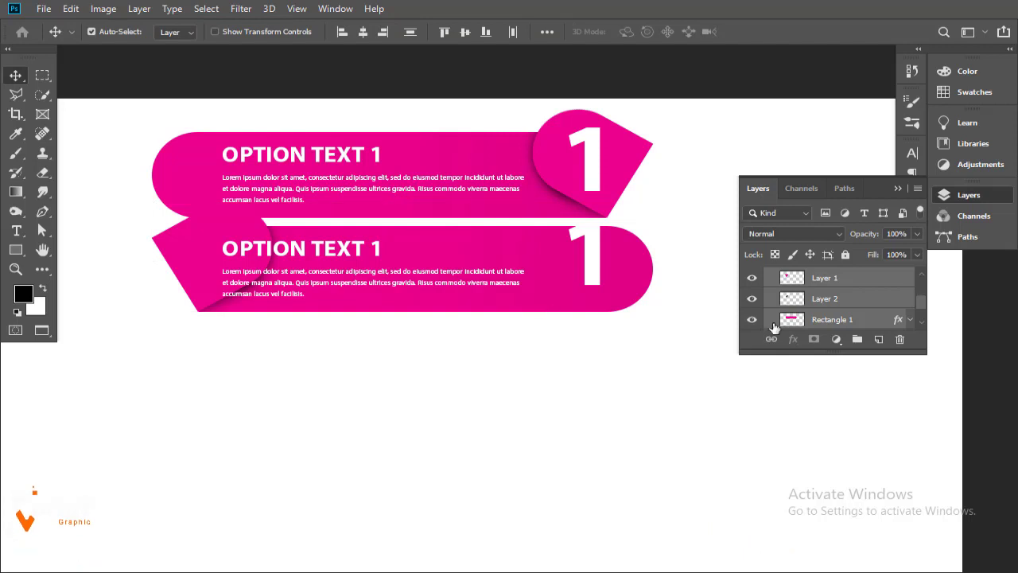
pyautogui.click(747, 421)
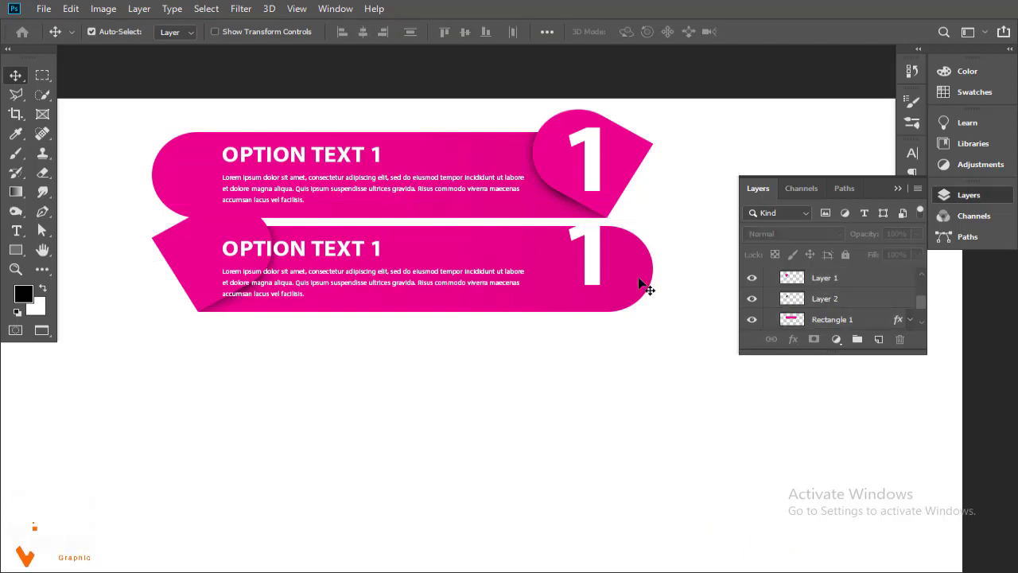
# Move the number 1 into the left badge and shift the OPTION TEXT 1 heading right
pyautogui.moveTo(639, 278)
pyautogui.mouseDown()
pyautogui.moveTo(199, 280)
pyautogui.moveTo(210, 266)
pyautogui.mouseUp()
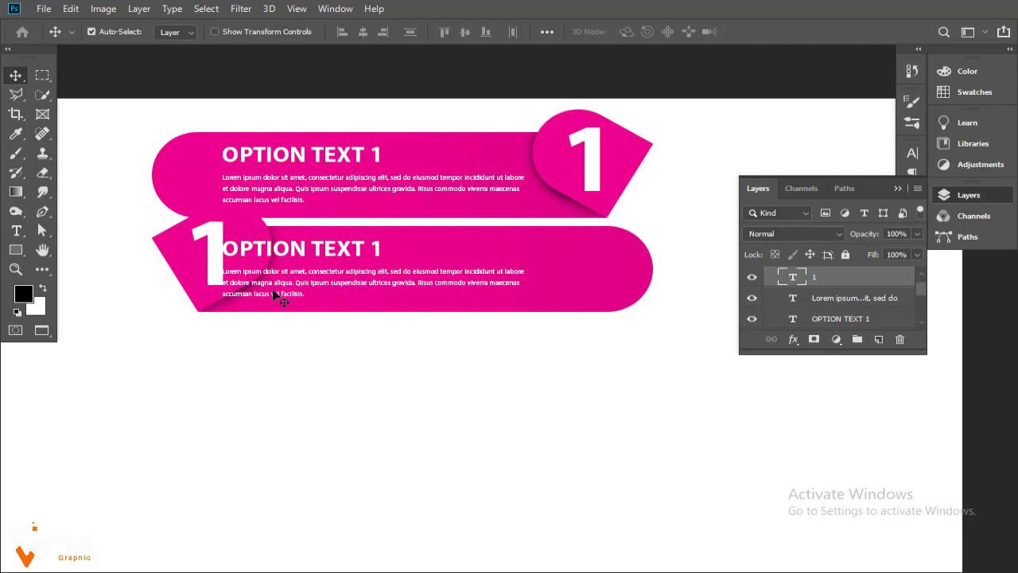
pyautogui.click(320, 254)
pyautogui.moveTo(321, 253)
pyautogui.mouseDown()
pyautogui.moveTo(401, 252)
pyautogui.moveTo(451, 285)
pyautogui.mouseUp()
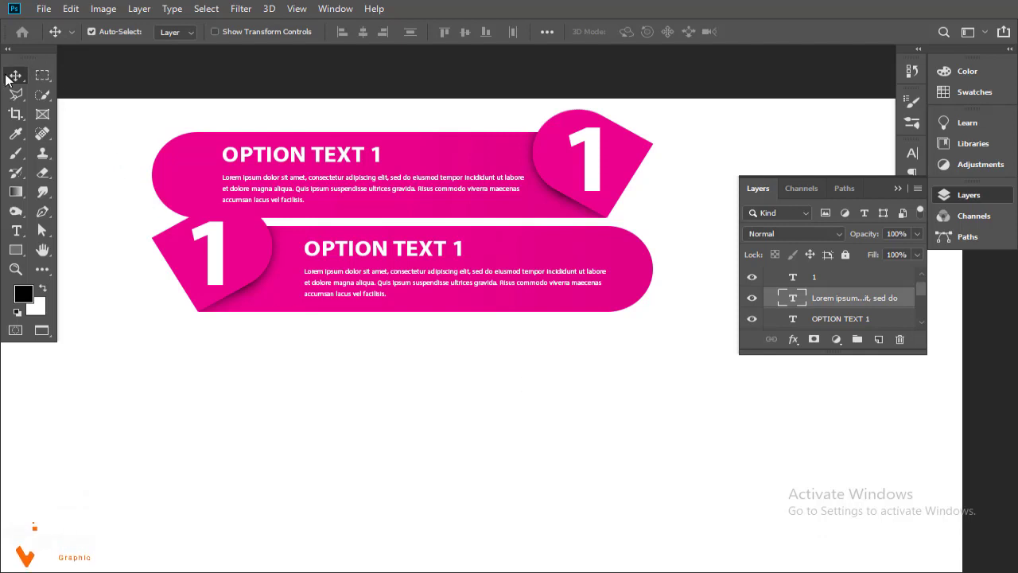
# Collapse the copied group and name it 2
pyautogui.click(620, 407)
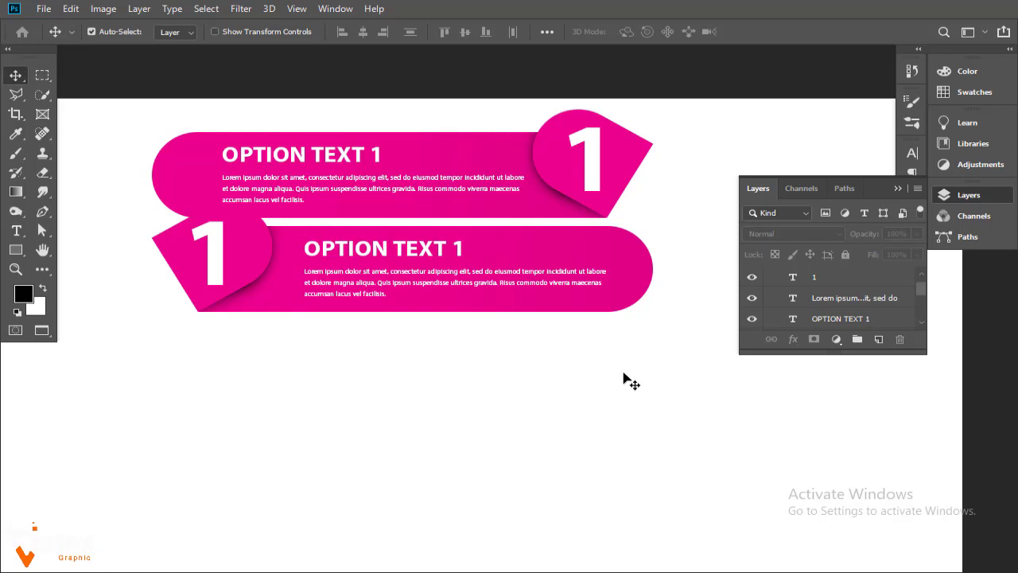
pyautogui.scroll(1, 880, 288)
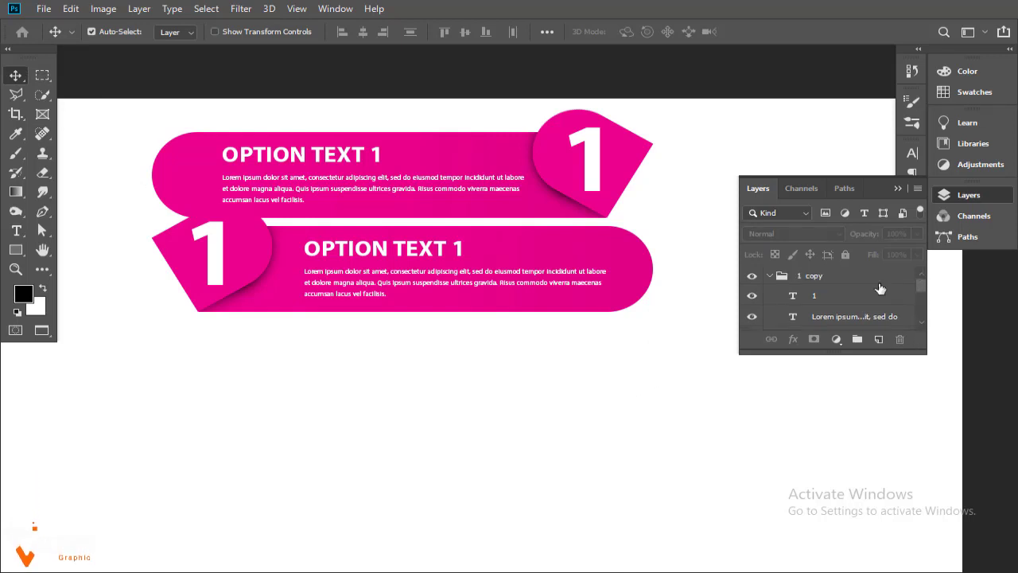
pyautogui.click(769, 276)
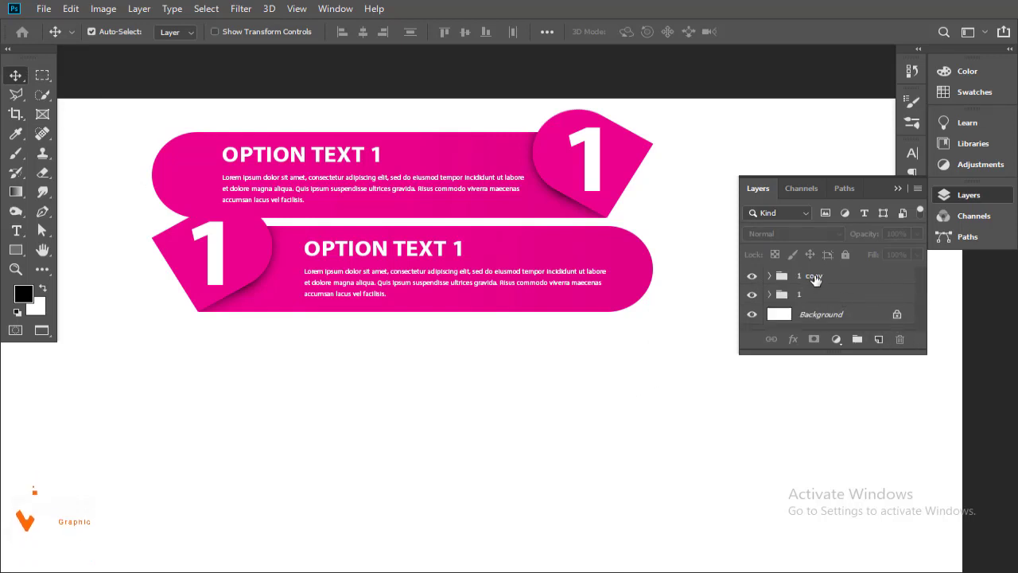
pyautogui.doubleClick(814, 275)
pyautogui.write('2')
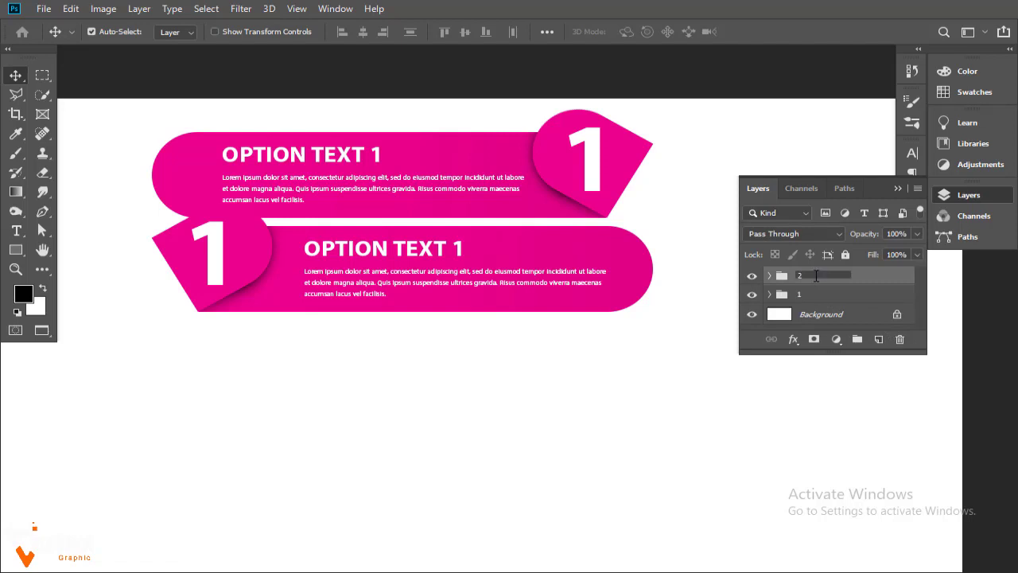
pyautogui.press('Return')
# Duplicate groups 1 and 2 and move the new pair below the first two banners
pyautogui.keyDown('shift'); pyautogui.click(832, 297); pyautogui.keyUp('shift')
pyautogui.moveTo(832, 298); pyautogui.dragTo(878, 339)
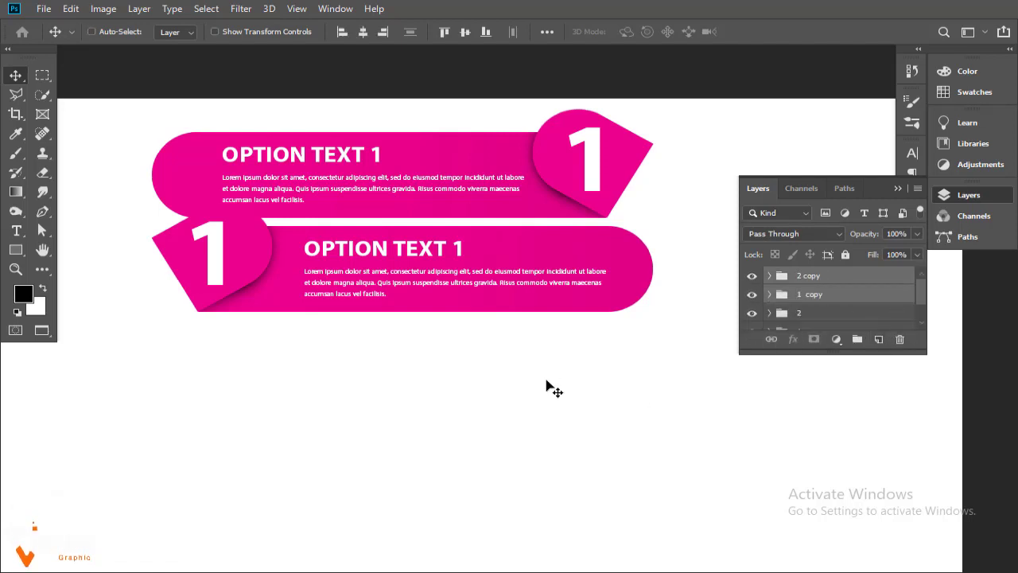
pyautogui.hotkey('ctrl', 't')
pyautogui.moveTo(409, 253)
pyautogui.mouseDown()
pyautogui.moveTo(404, 418)
pyautogui.moveTo(405, 392)
pyautogui.mouseUp()
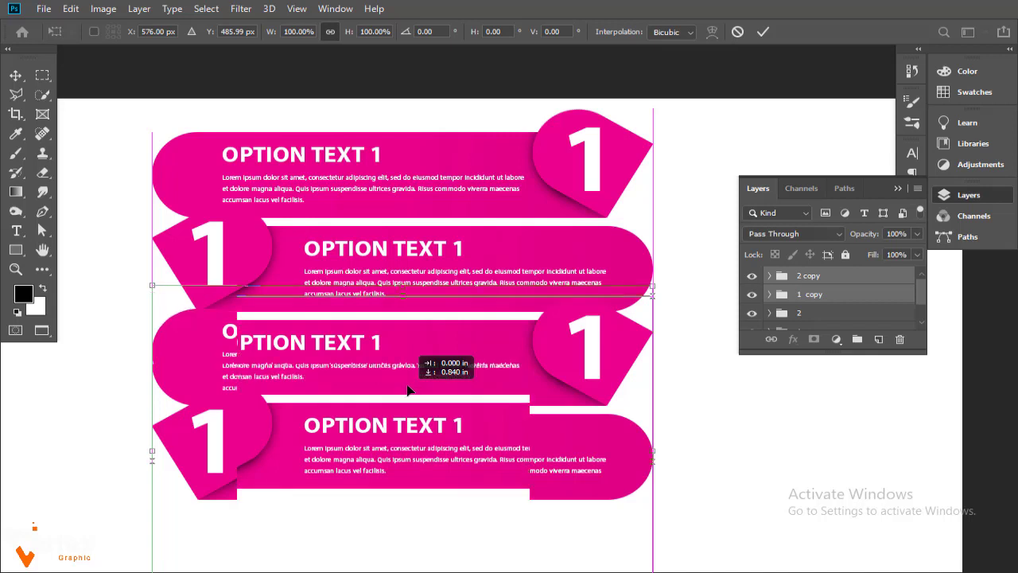
pyautogui.moveTo(406, 386); pyautogui.dragTo(406, 395)
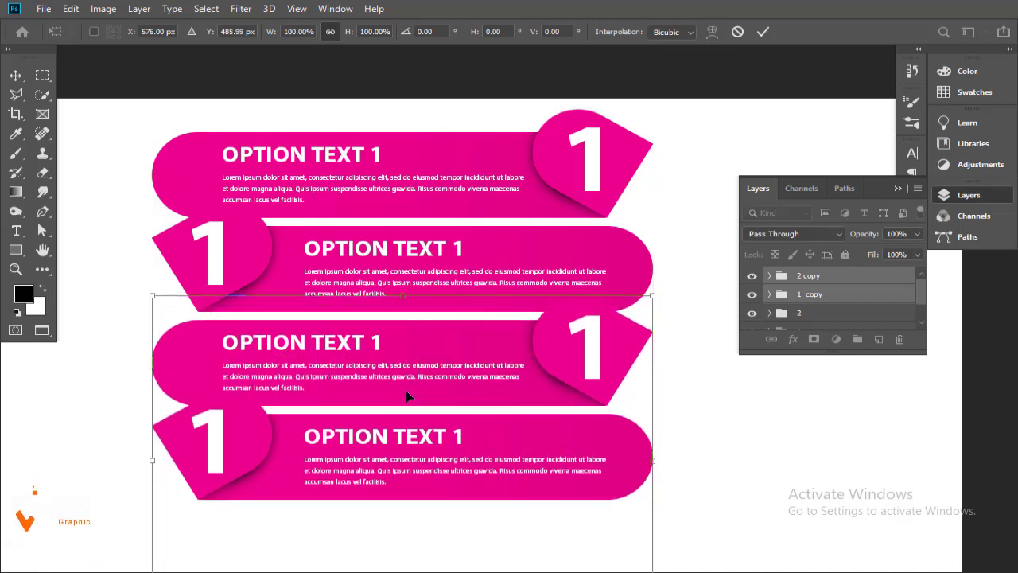
pyautogui.press('Return')
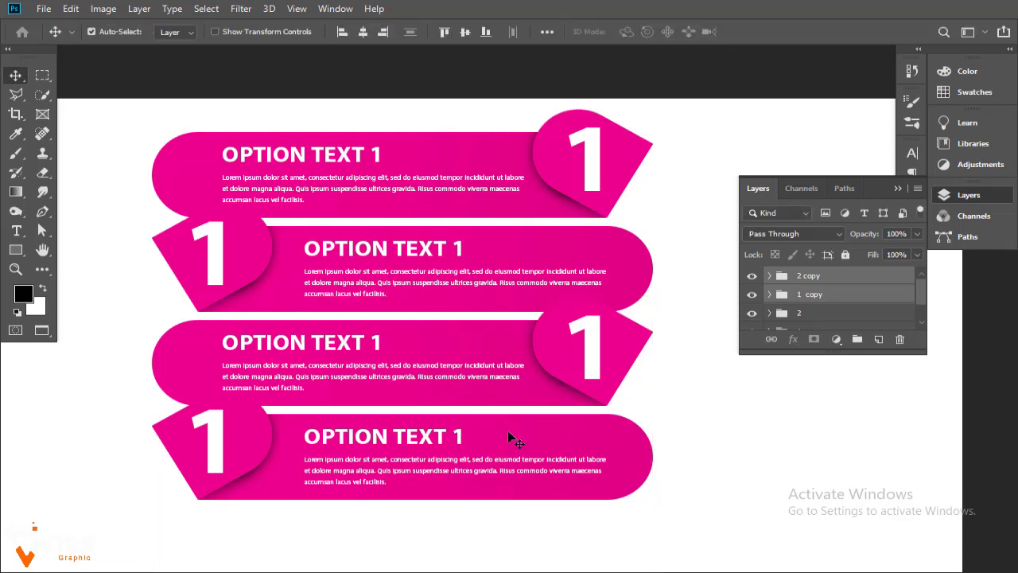
pyautogui.click(758, 422)
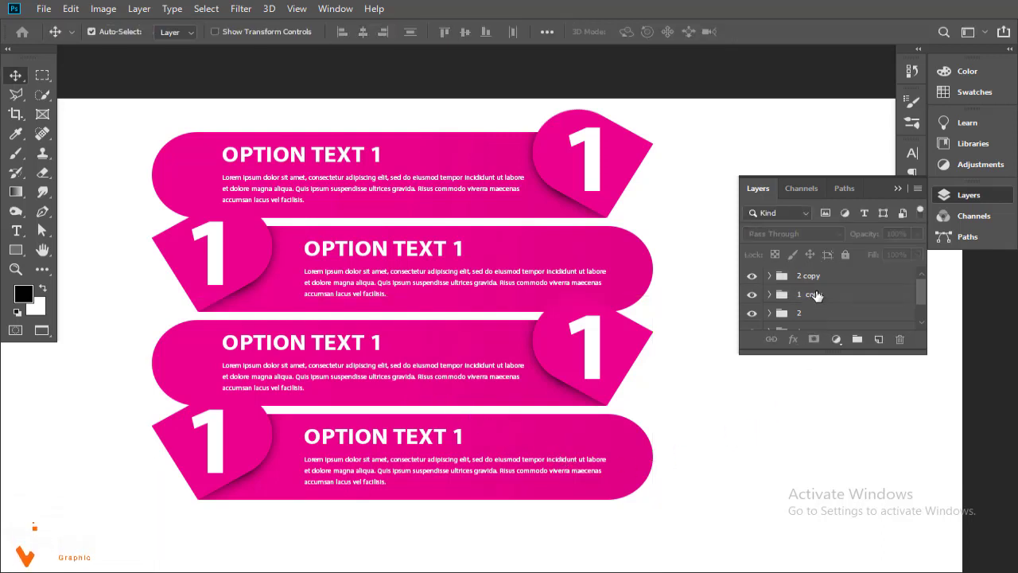
# Rename the duplicated groups 3 and 4 and select the second banner's number tab layer
pyautogui.doubleClick(820, 294)
pyautogui.write('3')
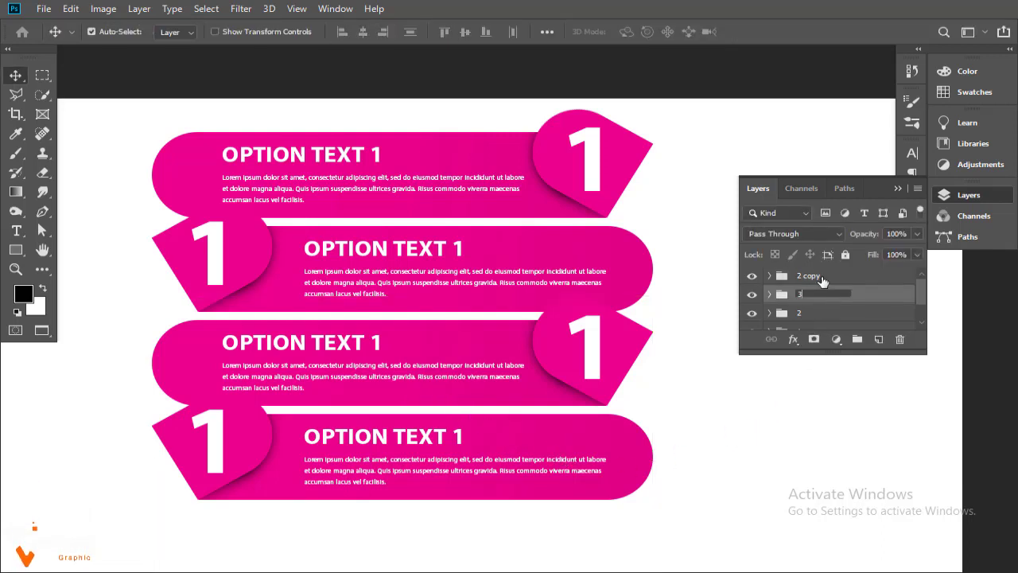
pyautogui.doubleClick(817, 275)
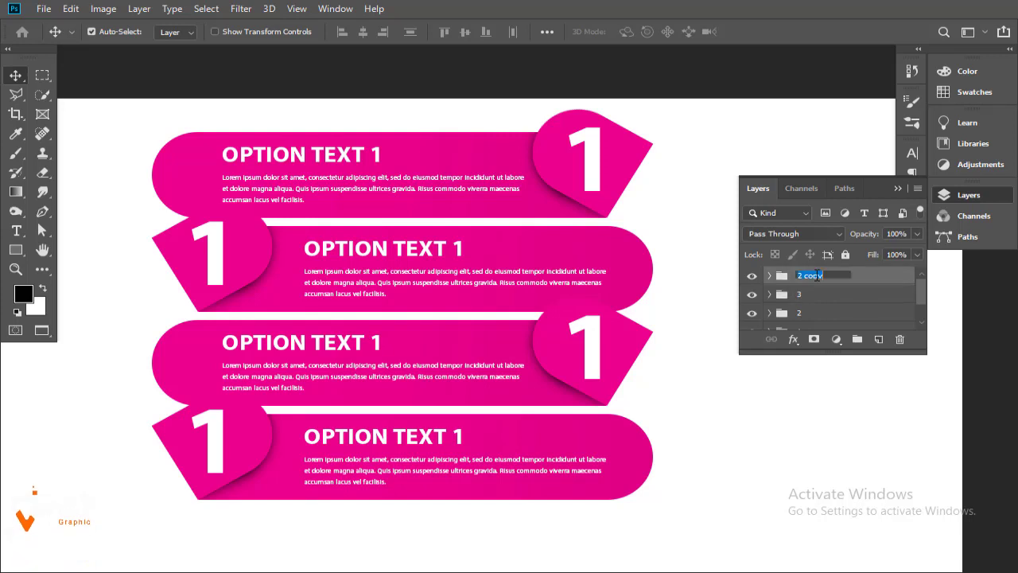
pyautogui.write('4')
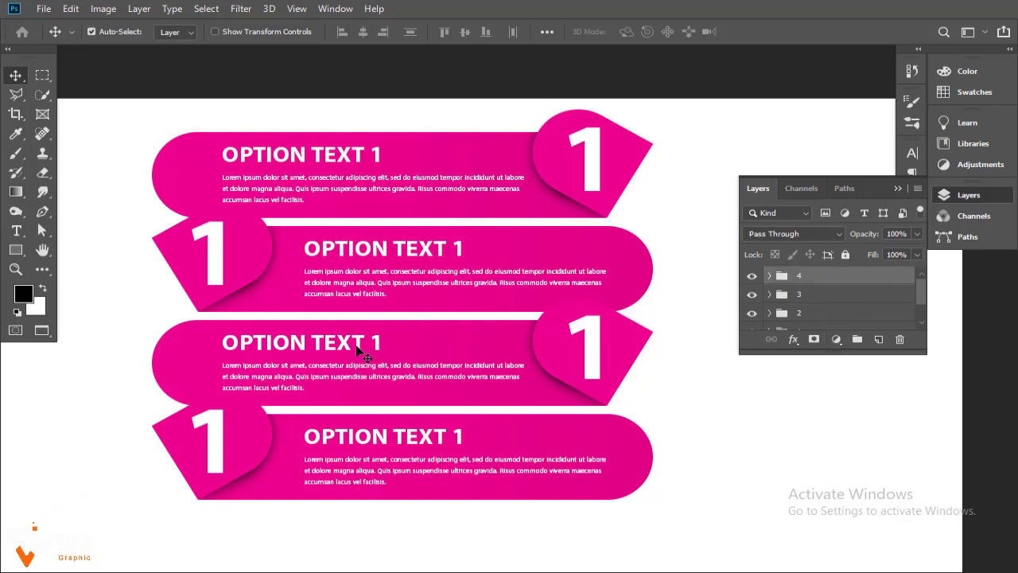
pyautogui.click(245, 263)
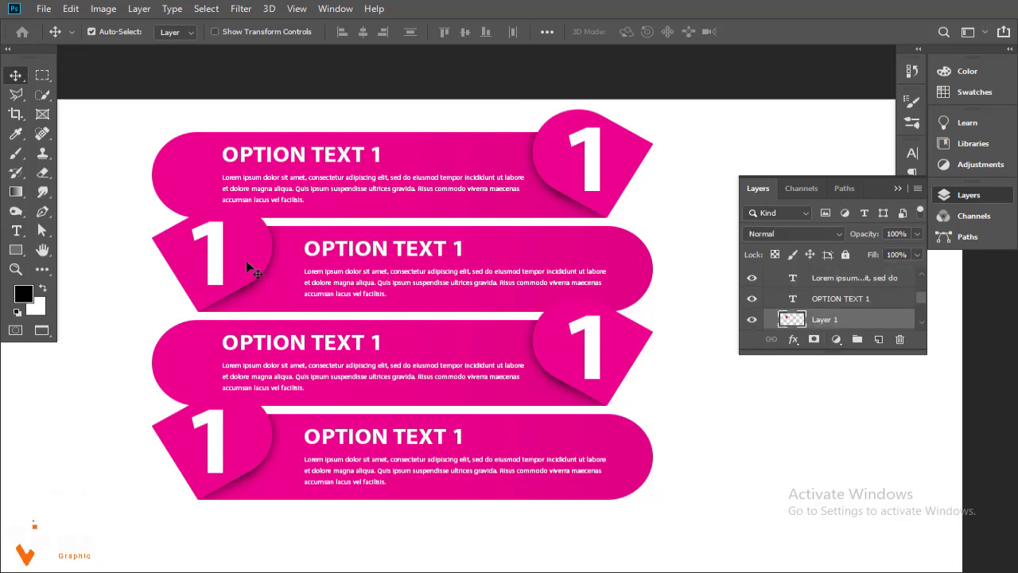
# Give the second banner's Layer 1 tab an orange #f65109 Color Overlay
pyautogui.doubleClick(867, 319)
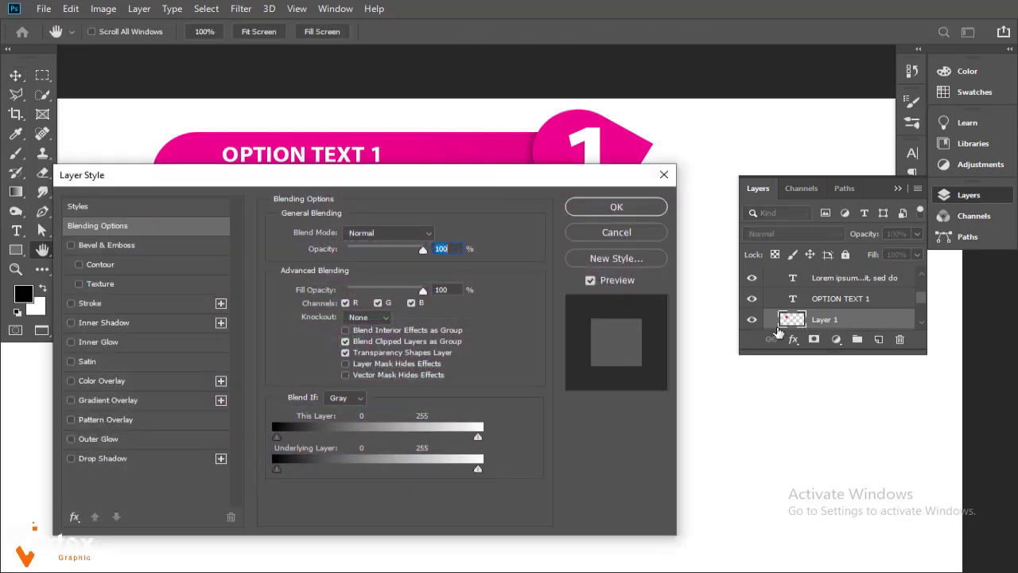
pyautogui.click(102, 380)
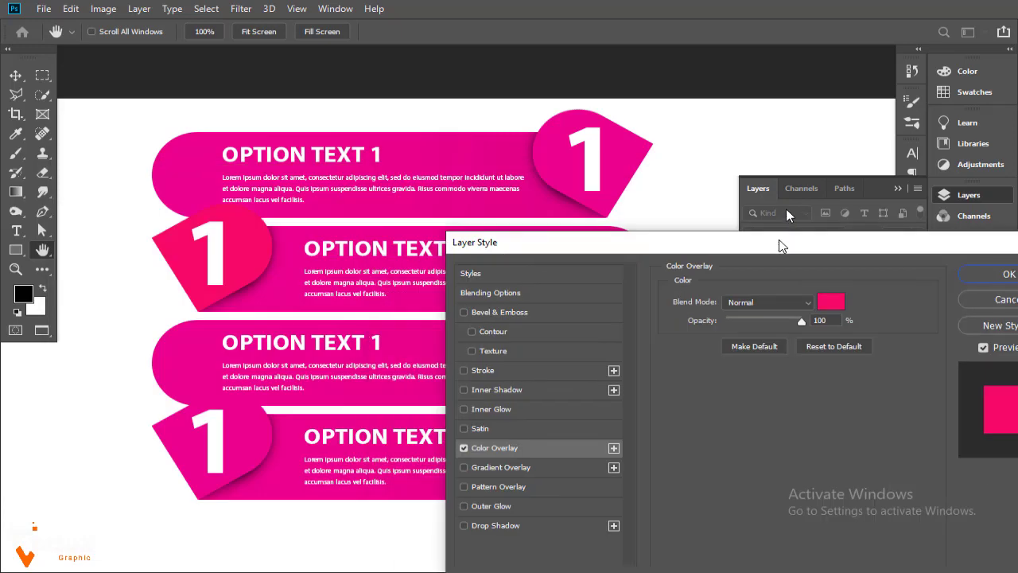
pyautogui.moveTo(358, 175); pyautogui.dragTo(752, 194)
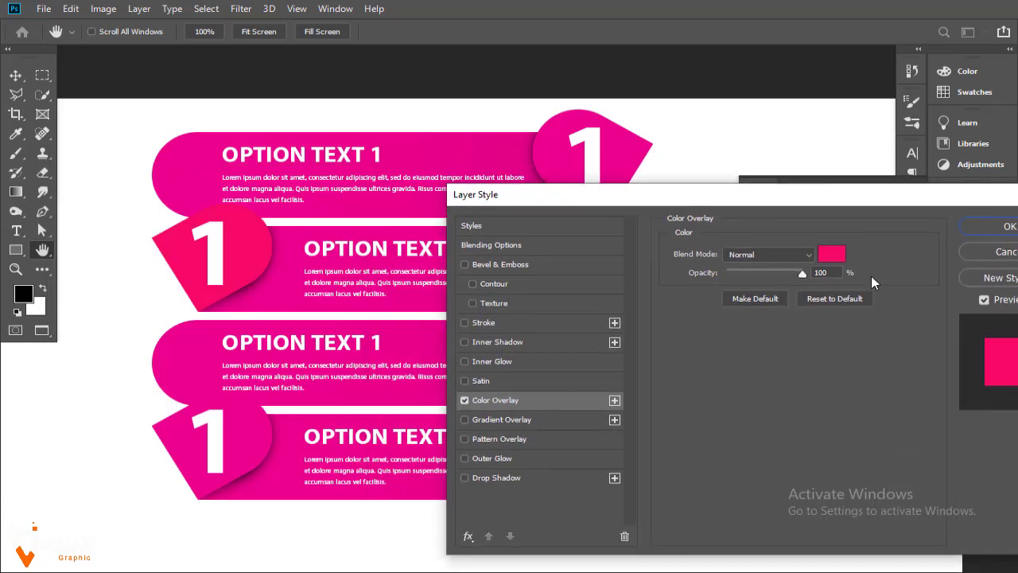
pyautogui.click(833, 255)
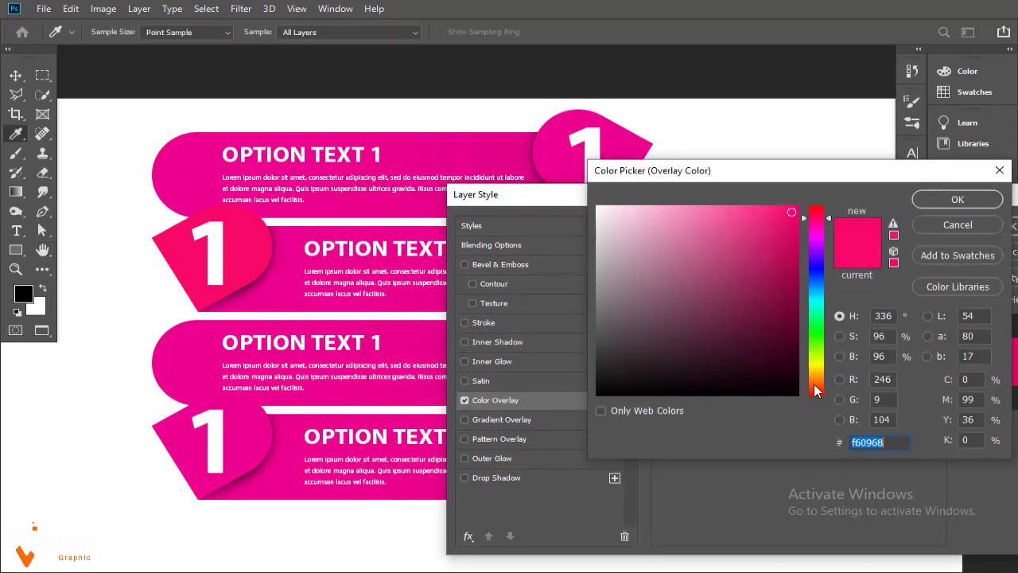
pyautogui.click(815, 389)
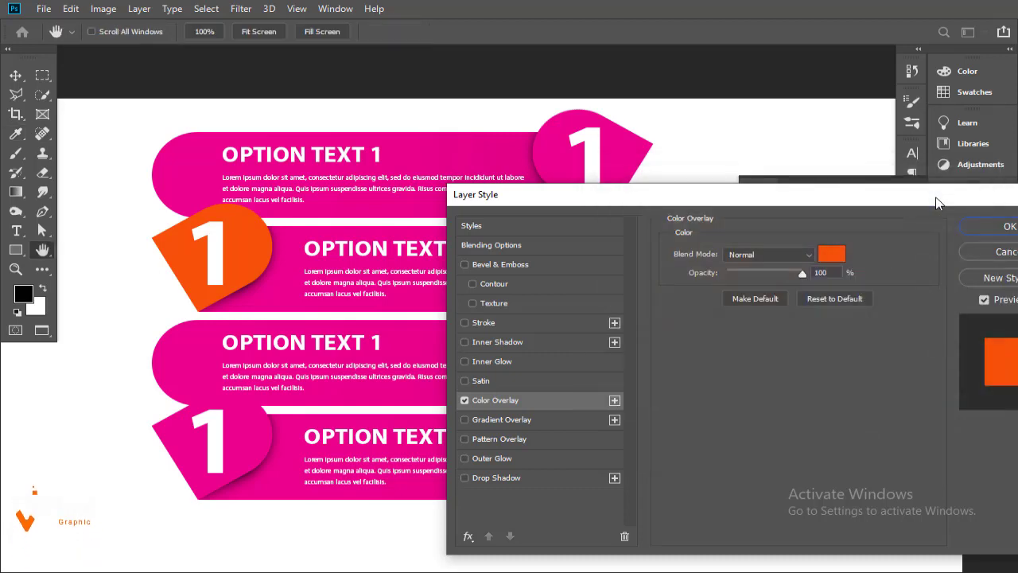
pyautogui.click(946, 200)
pyautogui.moveTo(884, 199); pyautogui.dragTo(688, 249)
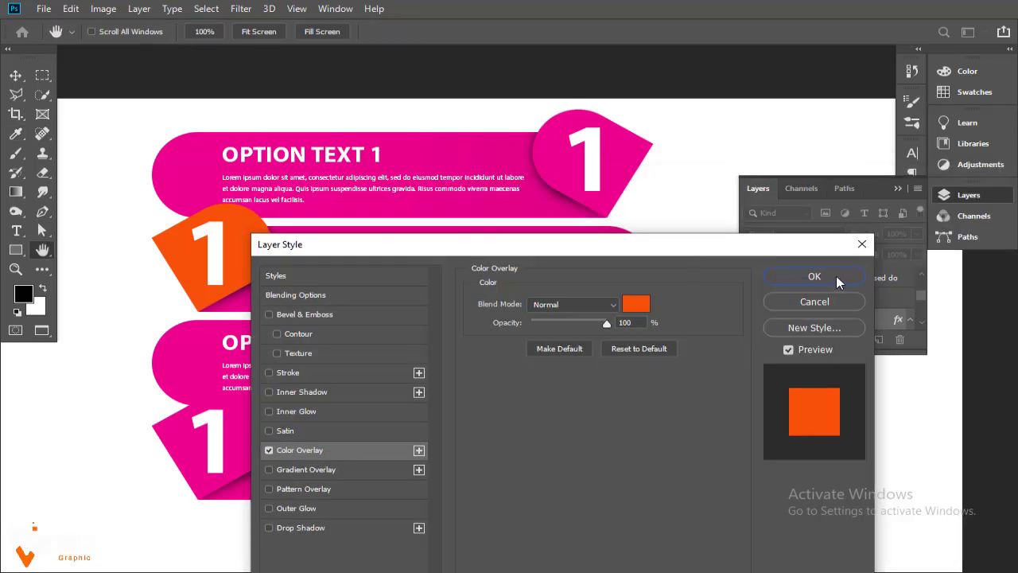
pyautogui.click(814, 276)
# Set the left stop of Rectangle 1's Gradient Overlay to the tab's sampled orange
pyautogui.click(579, 249)
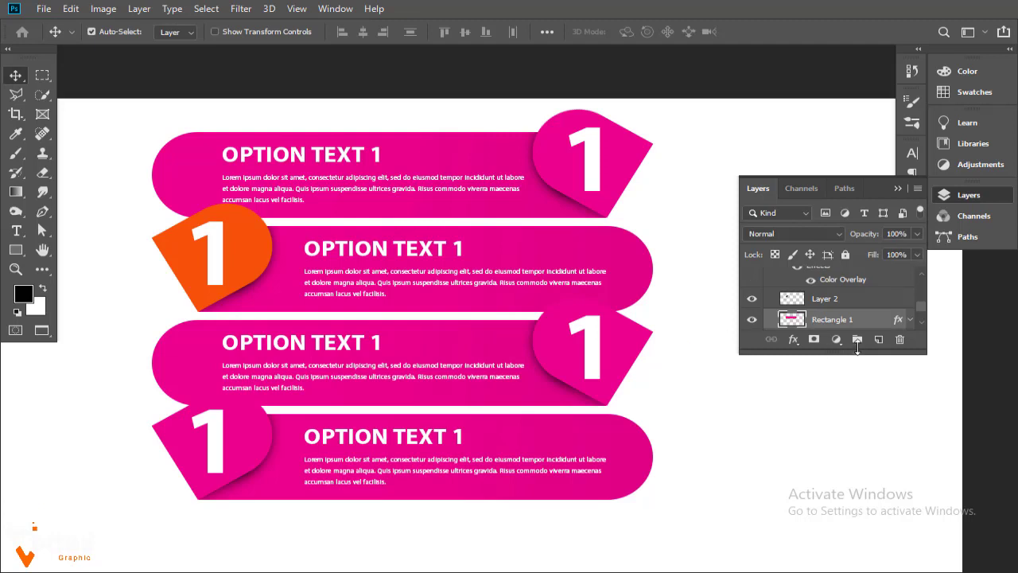
pyautogui.scroll(-2, 915, 314)
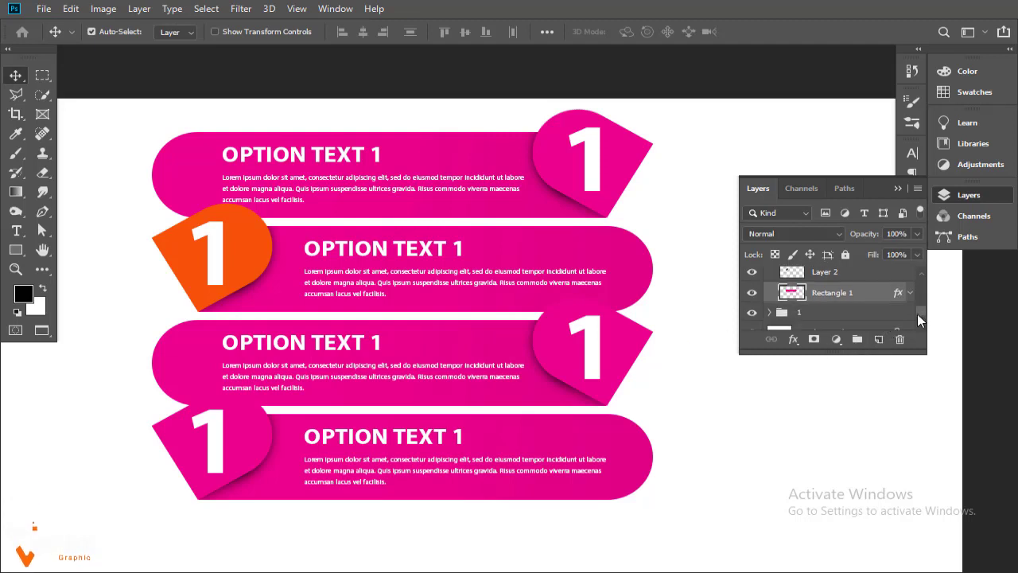
pyautogui.click(909, 296)
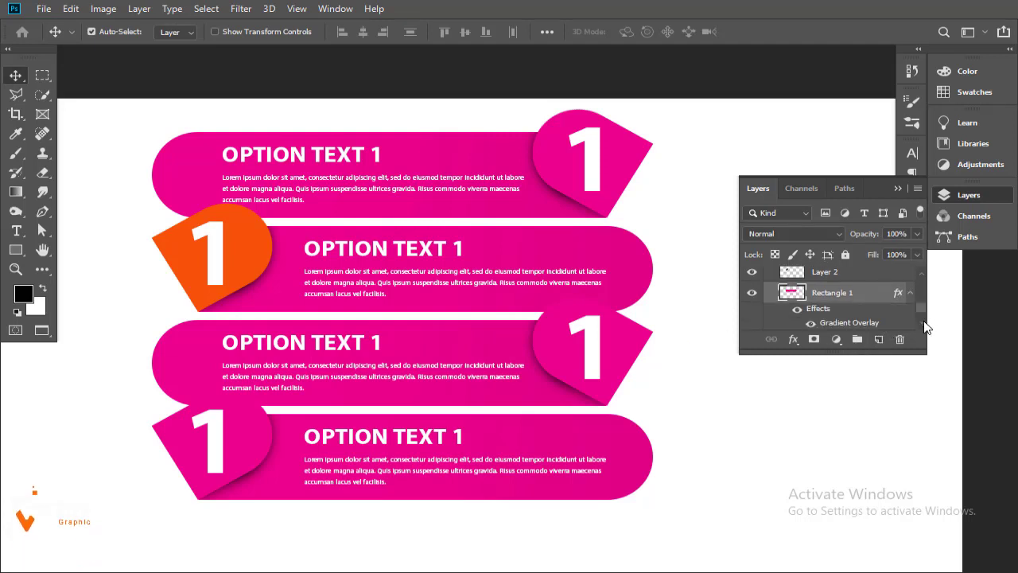
pyautogui.scroll(-1, 879, 313)
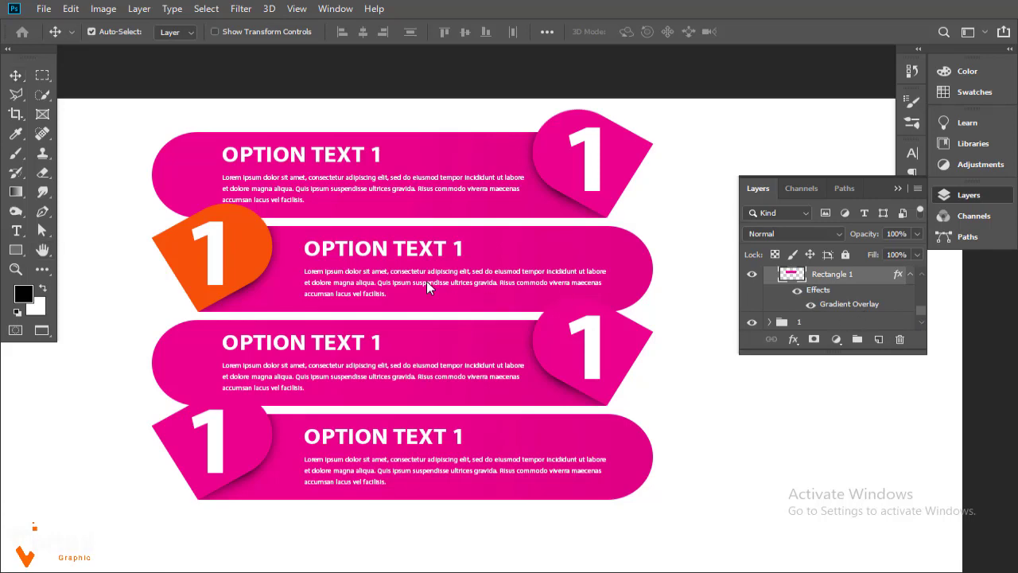
pyautogui.moveTo(407, 175); pyautogui.dragTo(678, 160)
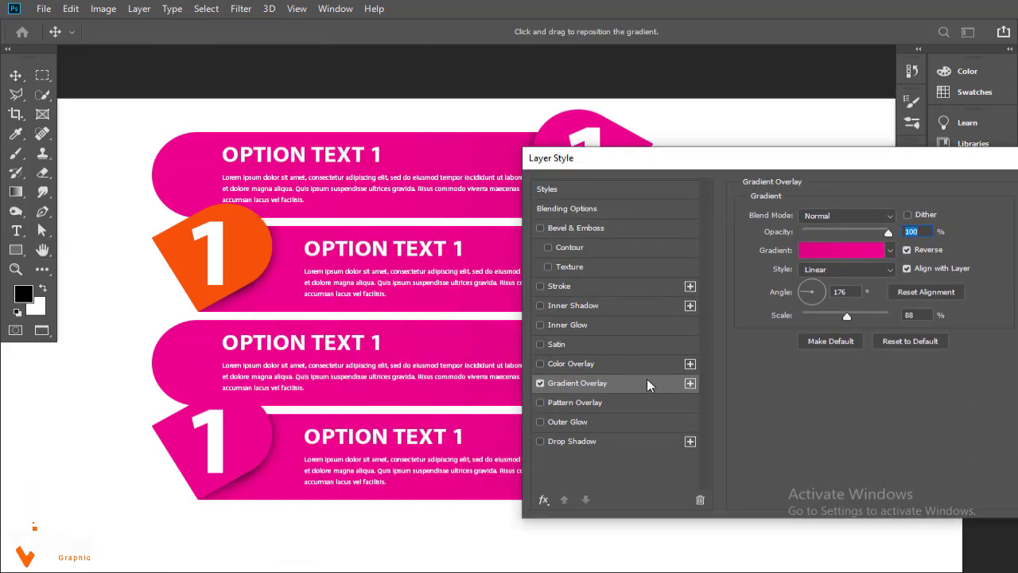
pyautogui.click(841, 253)
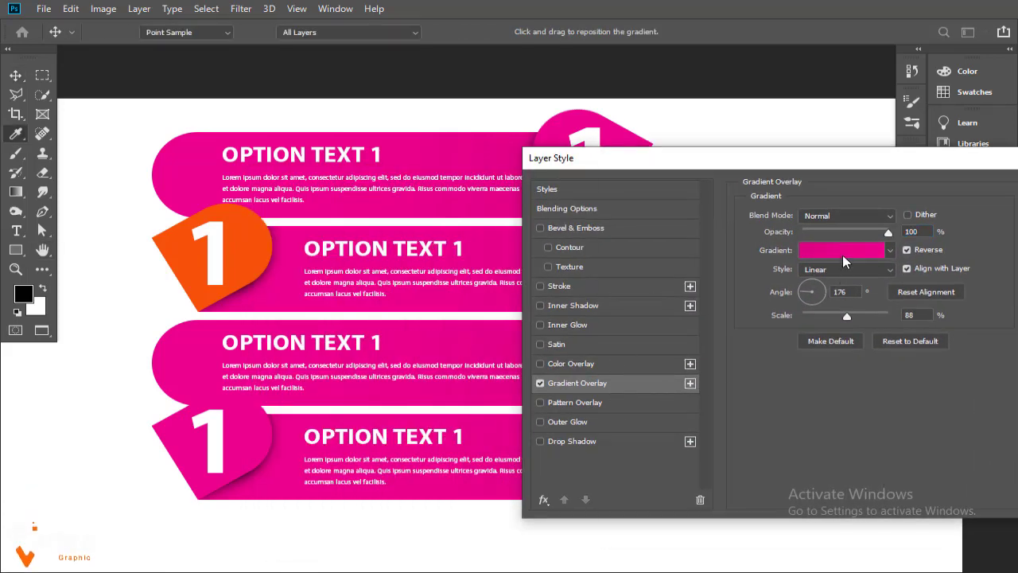
pyautogui.doubleClick(624, 434)
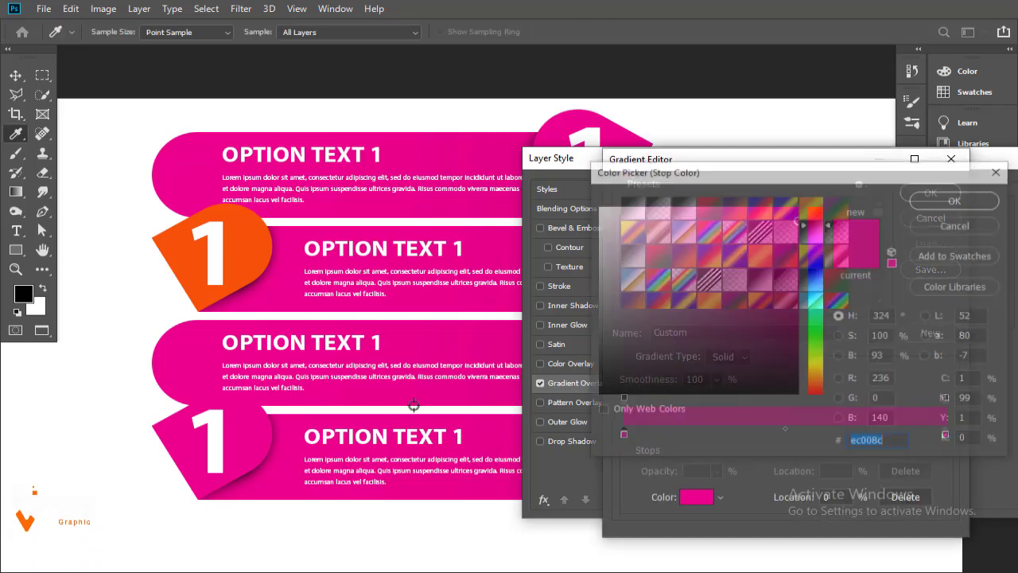
pyautogui.click(185, 255)
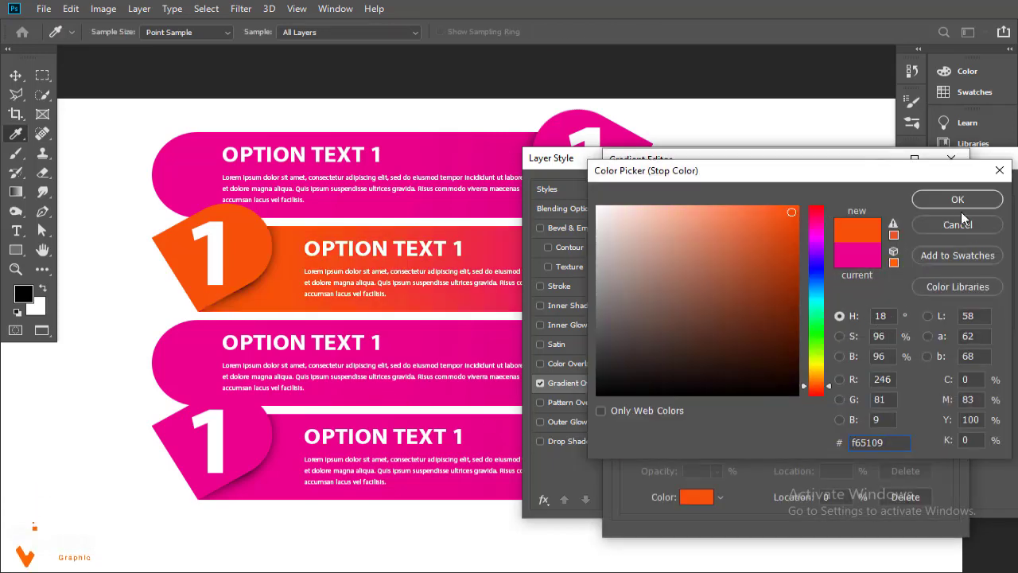
pyautogui.press('Return')
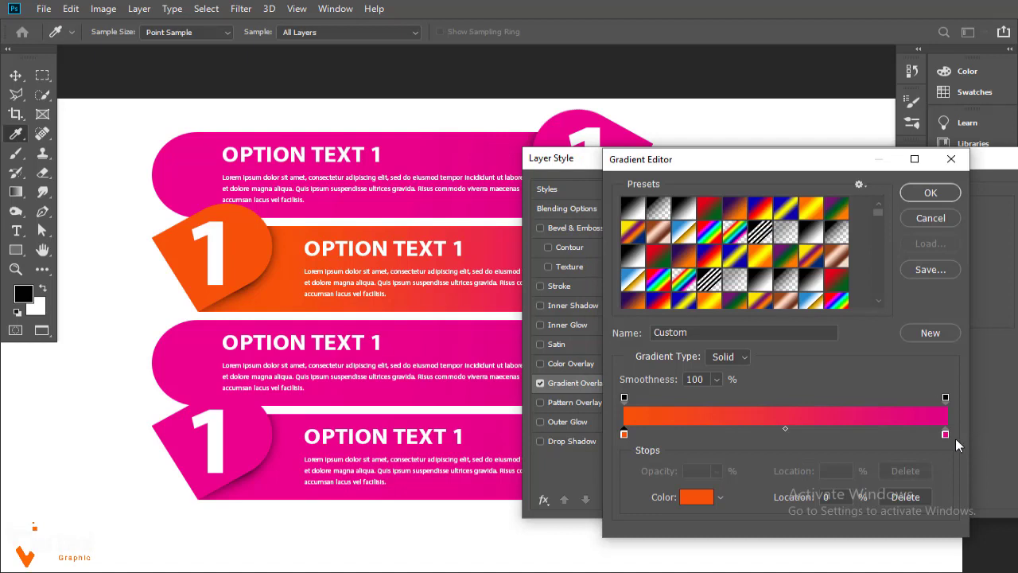
# Replace the pink gradient stop with a darker orange #df4604 stop and turn off Reverse
pyautogui.moveTo(945, 434); pyautogui.dragTo(713, 447)
pyautogui.click(624, 435)
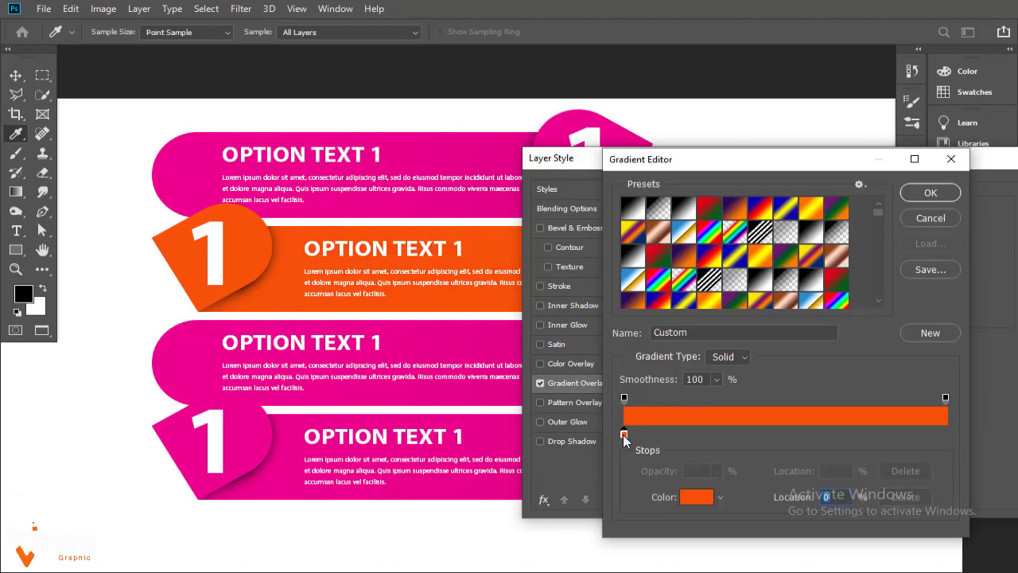
pyautogui.click(946, 435)
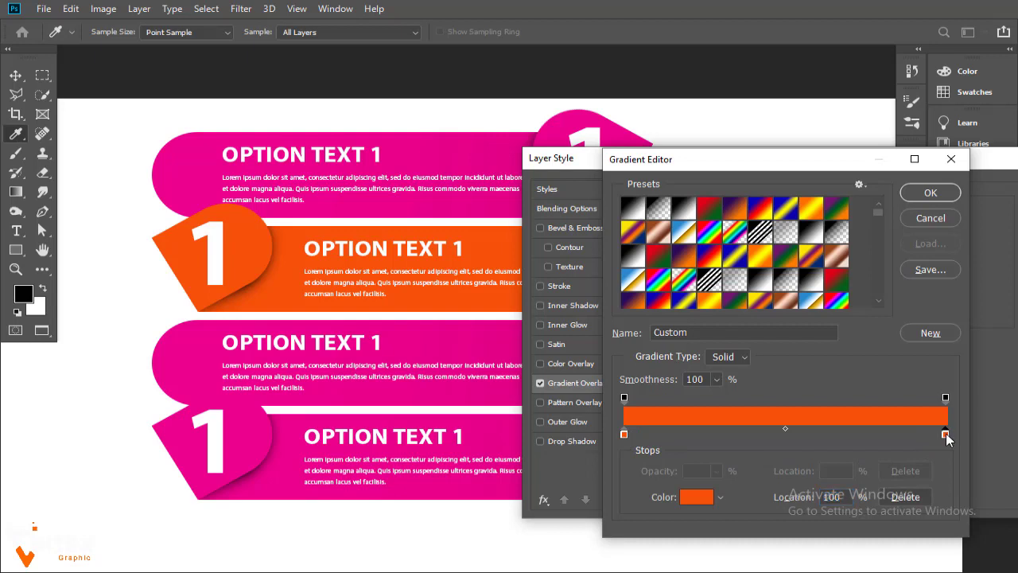
pyautogui.doubleClick(946, 434)
pyautogui.moveTo(792, 223); pyautogui.dragTo(795, 229)
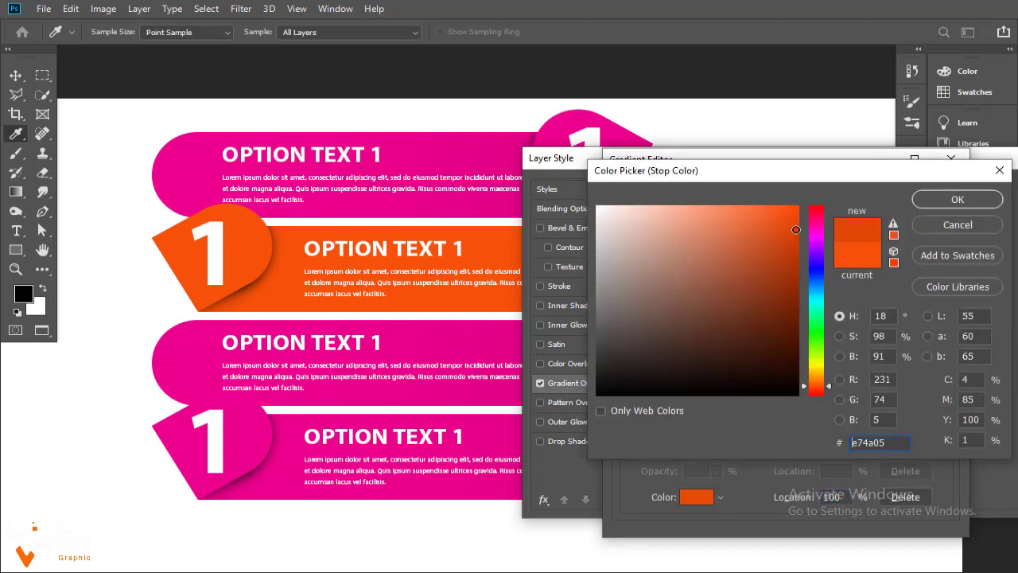
pyautogui.click(957, 199)
pyautogui.click(931, 193)
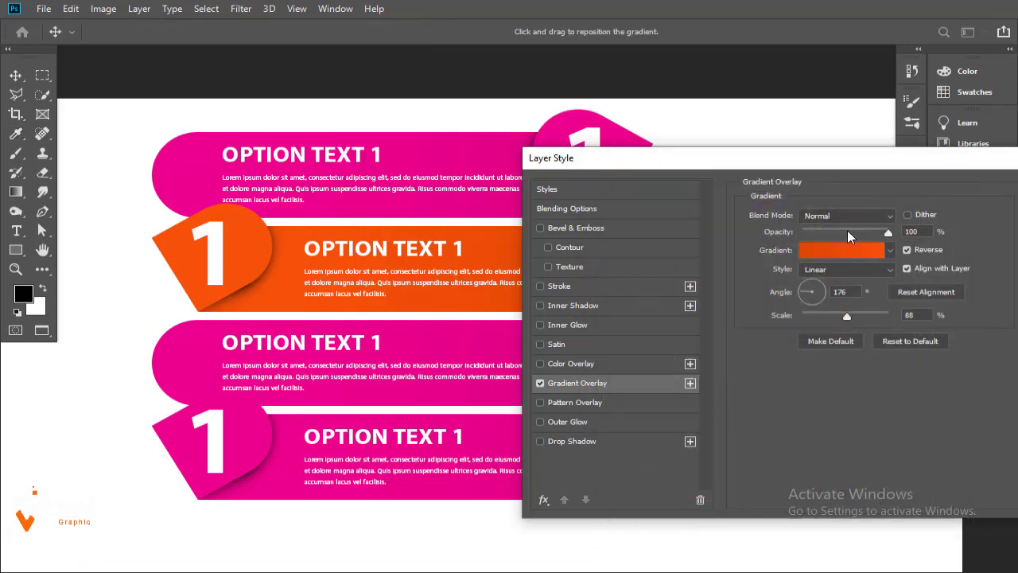
pyautogui.click(908, 250)
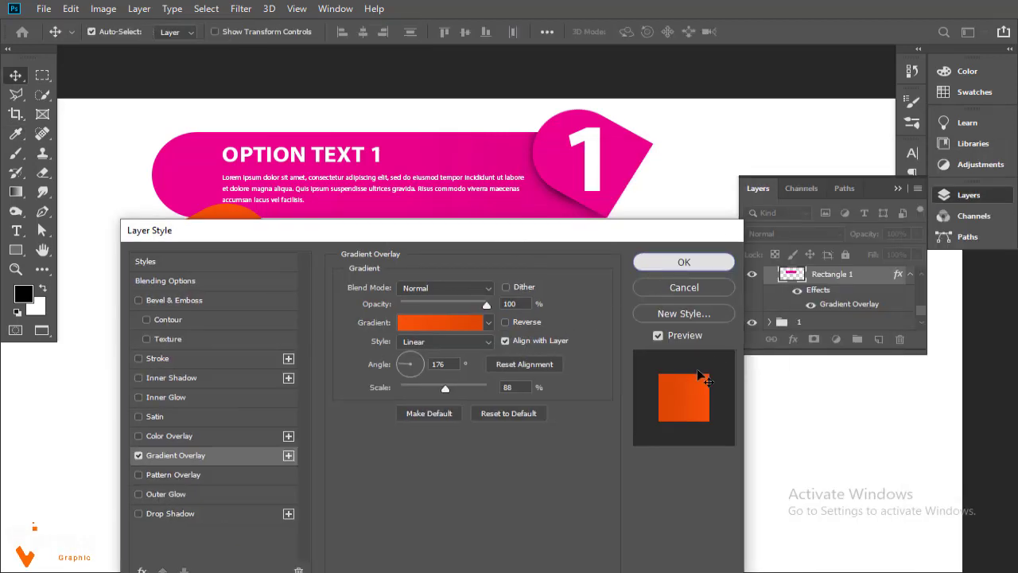
# Apply the orange gradient and recolour the third banner's tab overlay orange-yellow
pyautogui.click(714, 262)
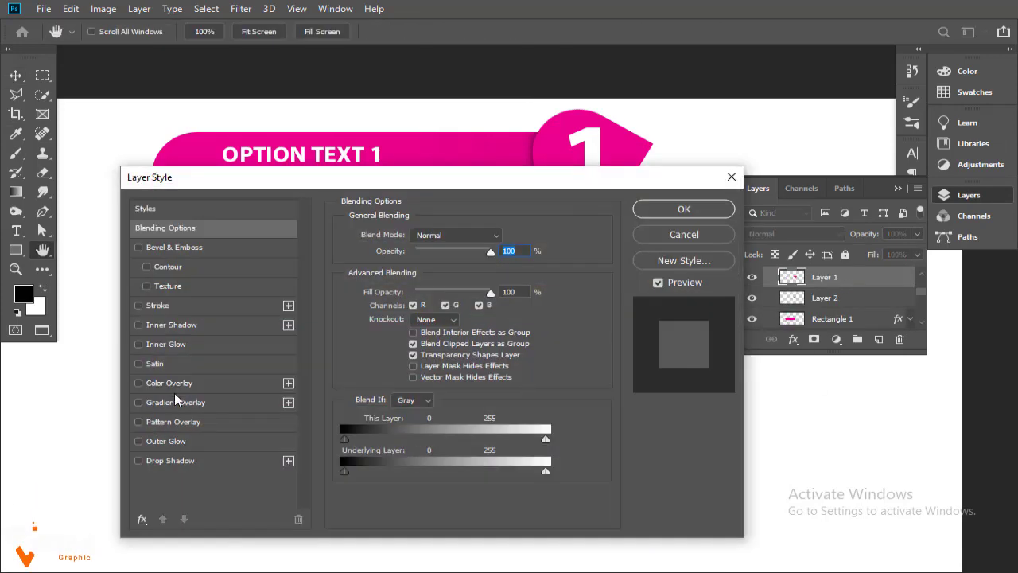
pyautogui.click(168, 382)
pyautogui.click(505, 238)
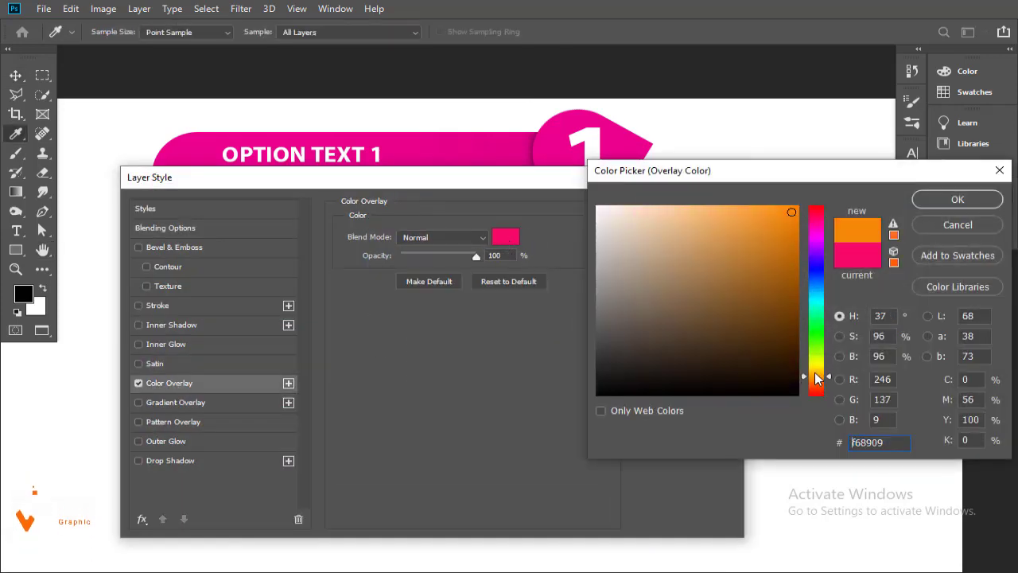
pyautogui.moveTo(815, 274); pyautogui.dragTo(815, 373)
pyautogui.click(958, 199)
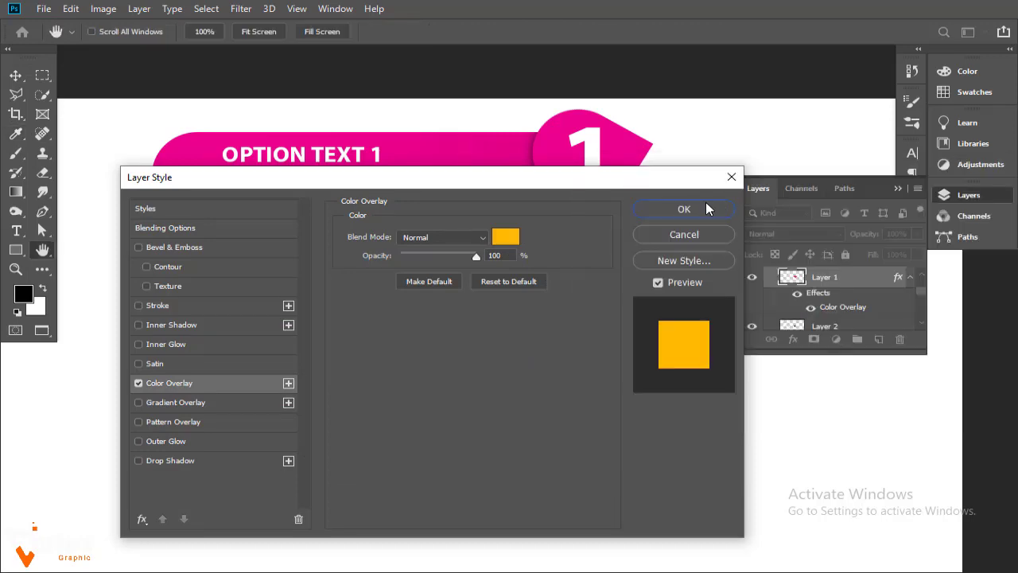
pyautogui.click(684, 206)
# Set the left stop of the third banner's gradient to orange-yellow #ffba00
pyautogui.scroll(-1, 911, 308)
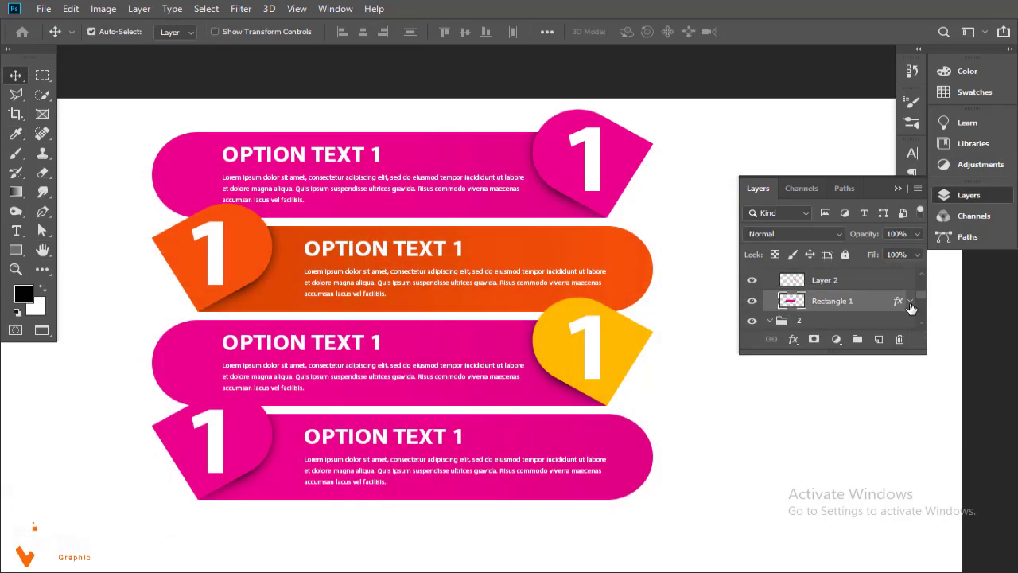
pyautogui.scroll(-1, 865, 331)
pyautogui.doubleClick(847, 313)
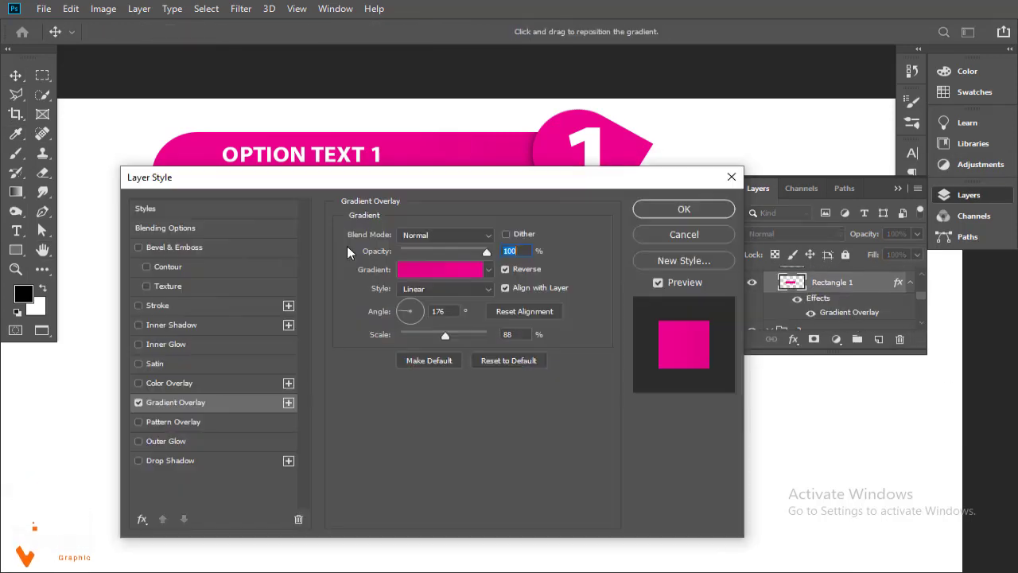
pyautogui.moveTo(238, 170); pyautogui.dragTo(528, 175)
pyautogui.click(705, 278)
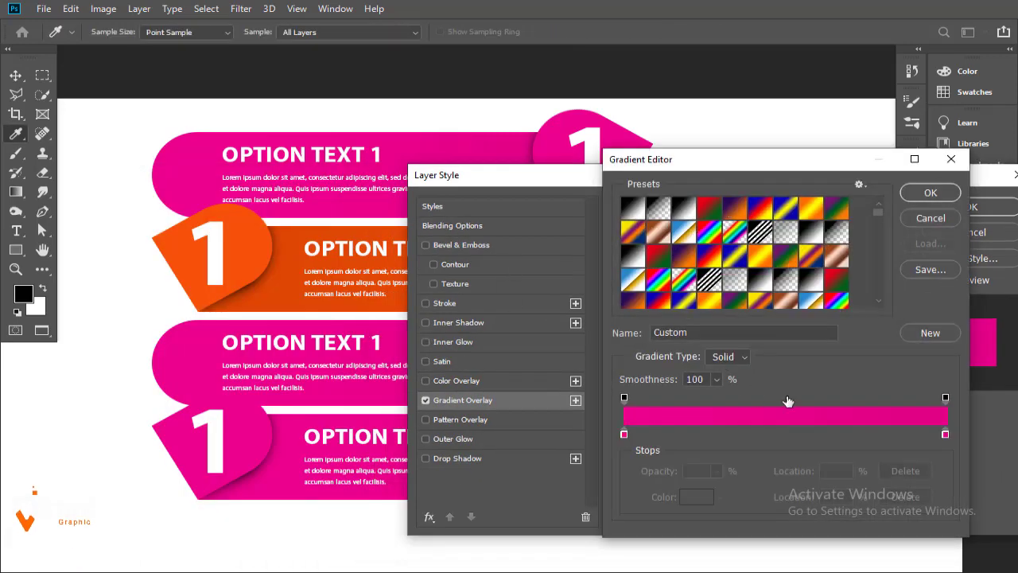
pyautogui.click(930, 208)
pyautogui.click(70, 284)
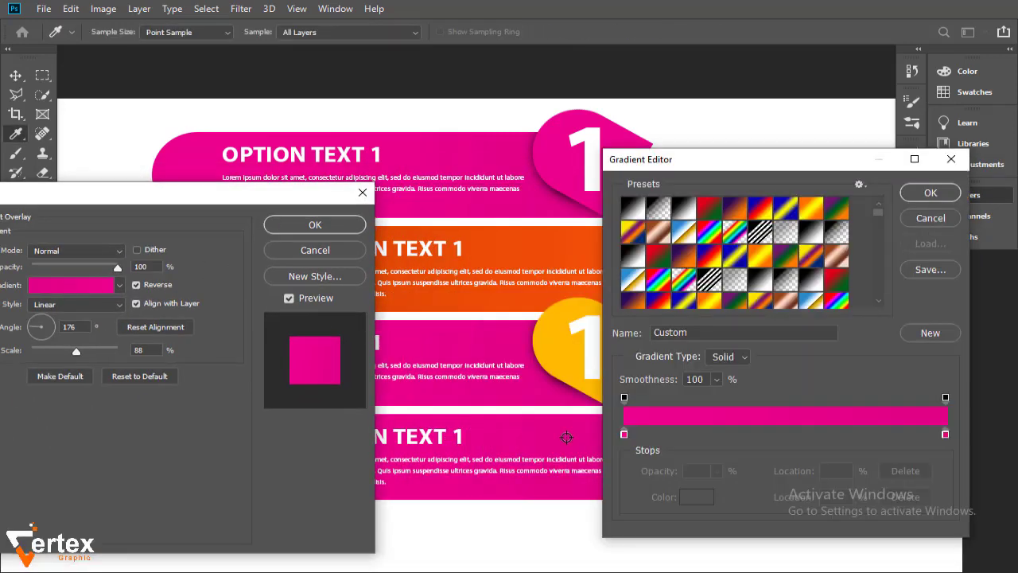
pyautogui.click(624, 433)
pyautogui.doubleClick(623, 433)
pyautogui.click(581, 349)
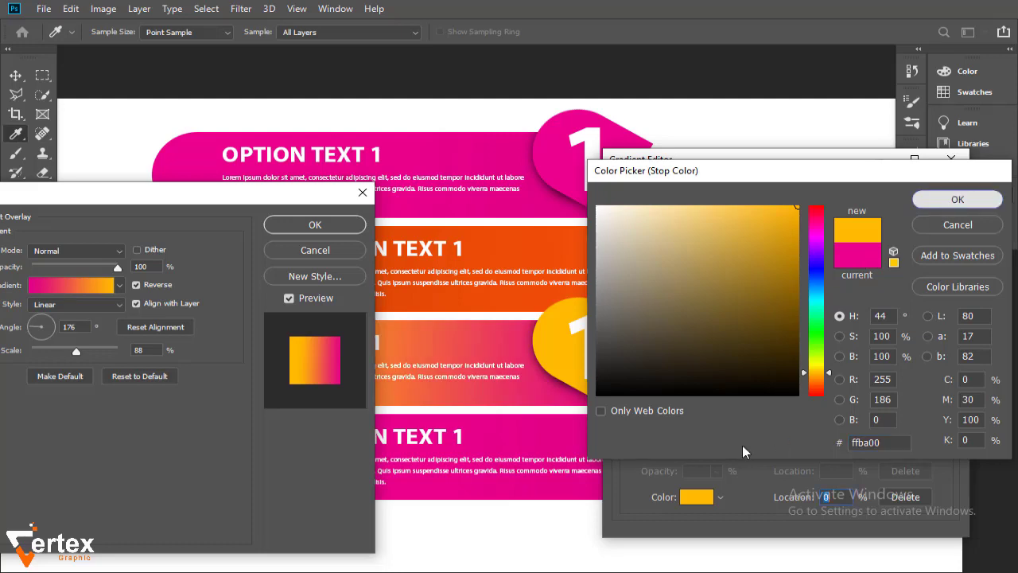
pyautogui.press('Return')
# Add a darker gold stop at 91% and apply the yellow Gradient Overlay
pyautogui.click(916, 433)
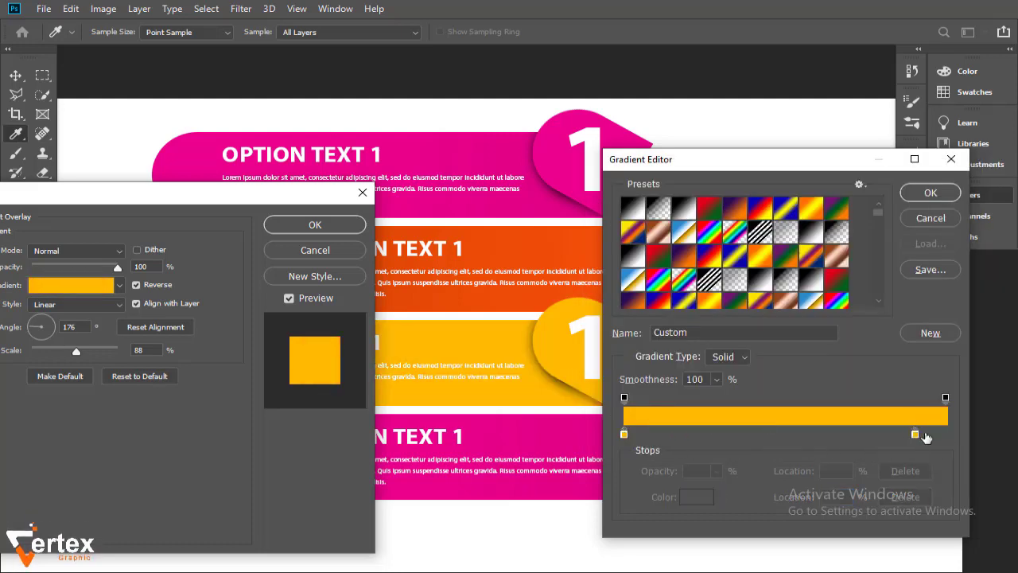
pyautogui.doubleClick(916, 433)
pyautogui.click(958, 199)
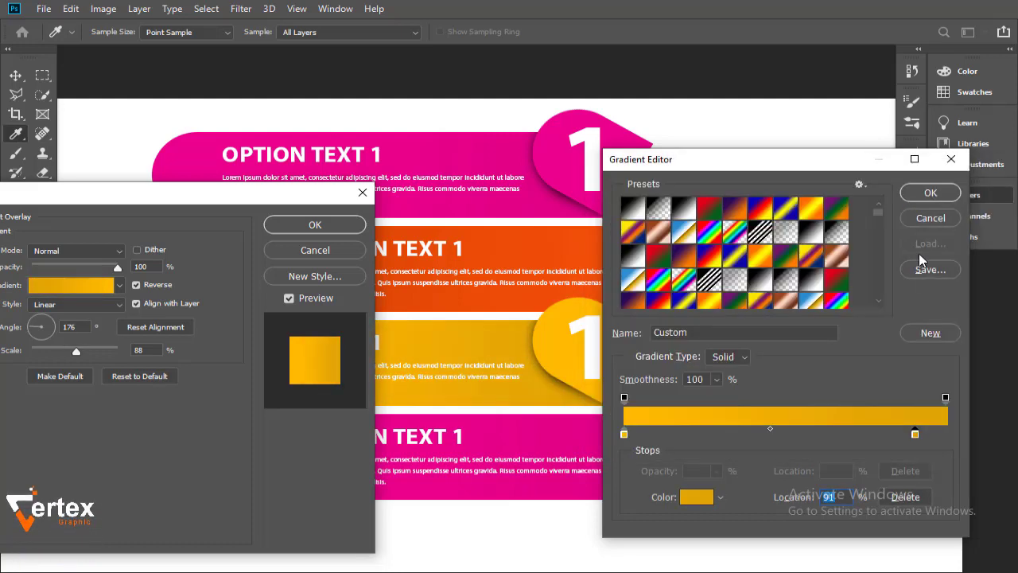
pyautogui.click(930, 209)
pyautogui.moveTo(184, 190)
pyautogui.mouseDown()
pyautogui.moveTo(872, 386)
pyautogui.moveTo(411, 266)
pyautogui.mouseUp()
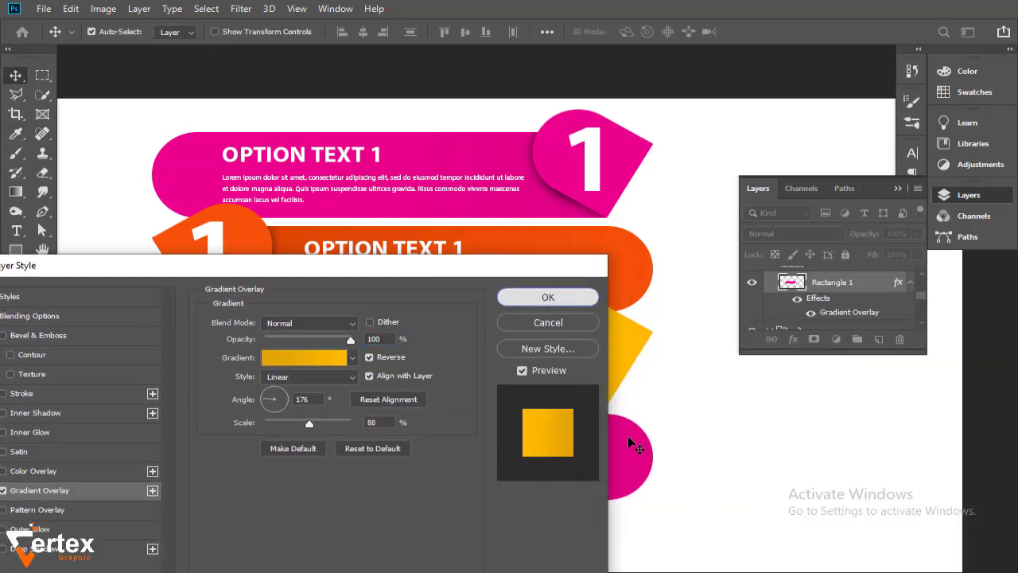
pyautogui.press('Return')
# Give the bottom banner's number tab a green #7bb62f Color Overlay
pyautogui.scroll(2, 851, 307)
pyautogui.doubleClick(867, 280)
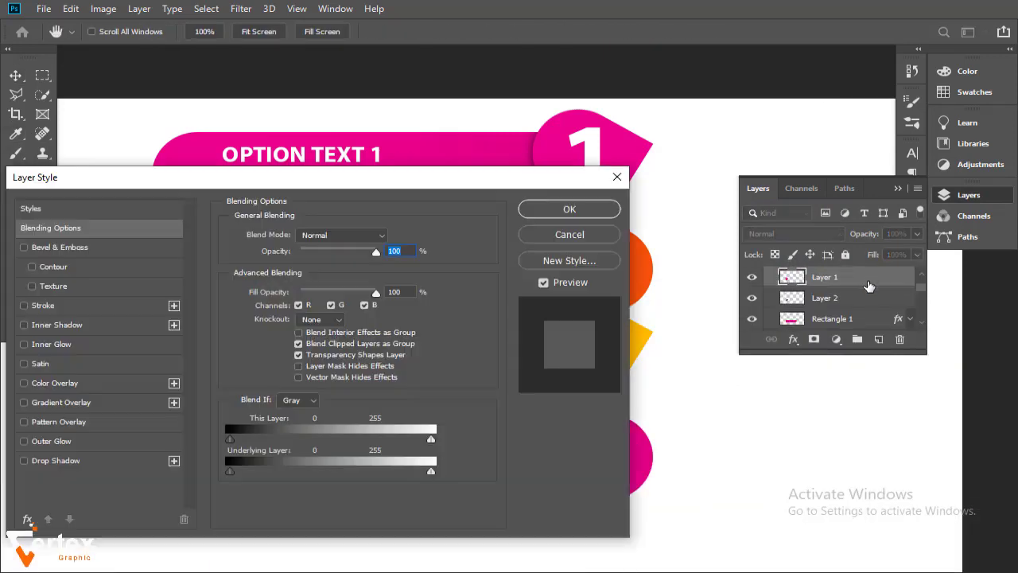
pyautogui.click(55, 382)
pyautogui.click(390, 236)
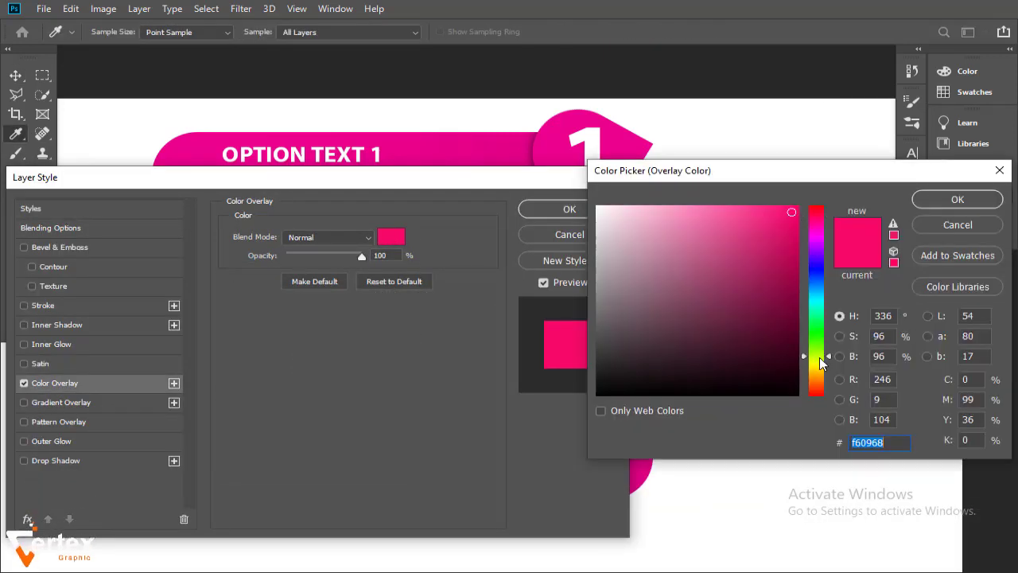
pyautogui.click(822, 358)
pyautogui.moveTo(824, 361); pyautogui.dragTo(821, 350)
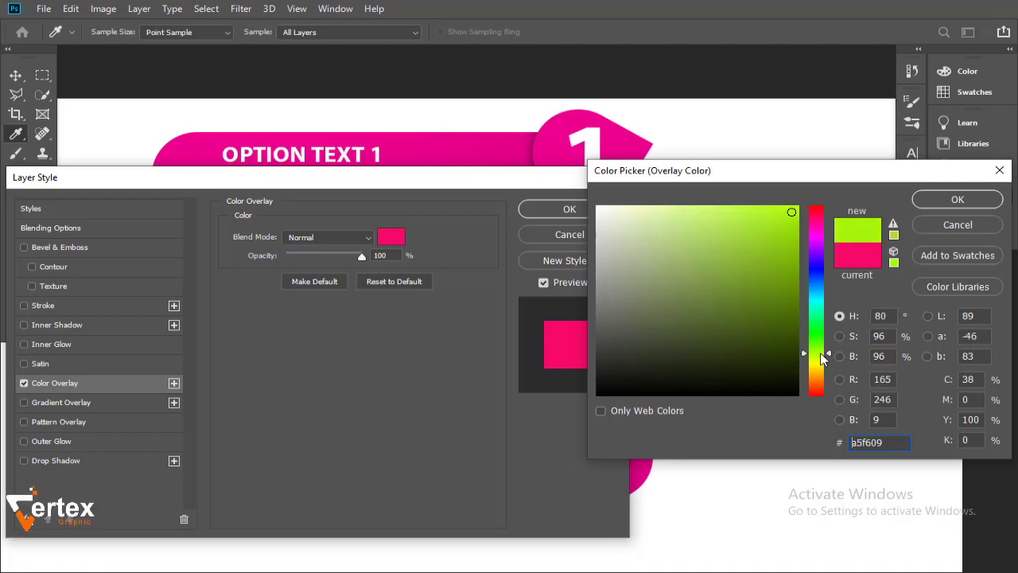
pyautogui.click(737, 262)
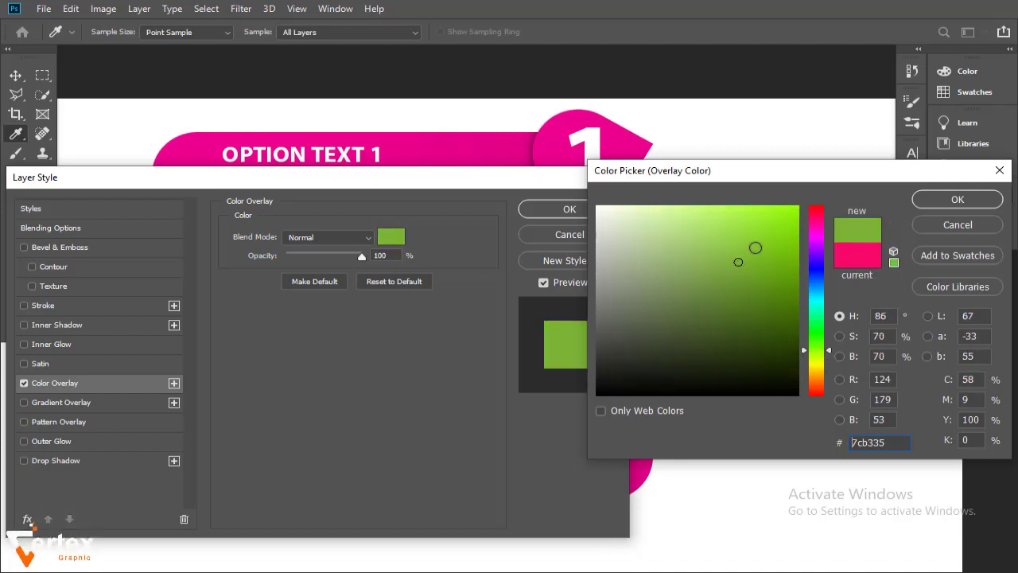
pyautogui.click(759, 235)
pyautogui.click(765, 262)
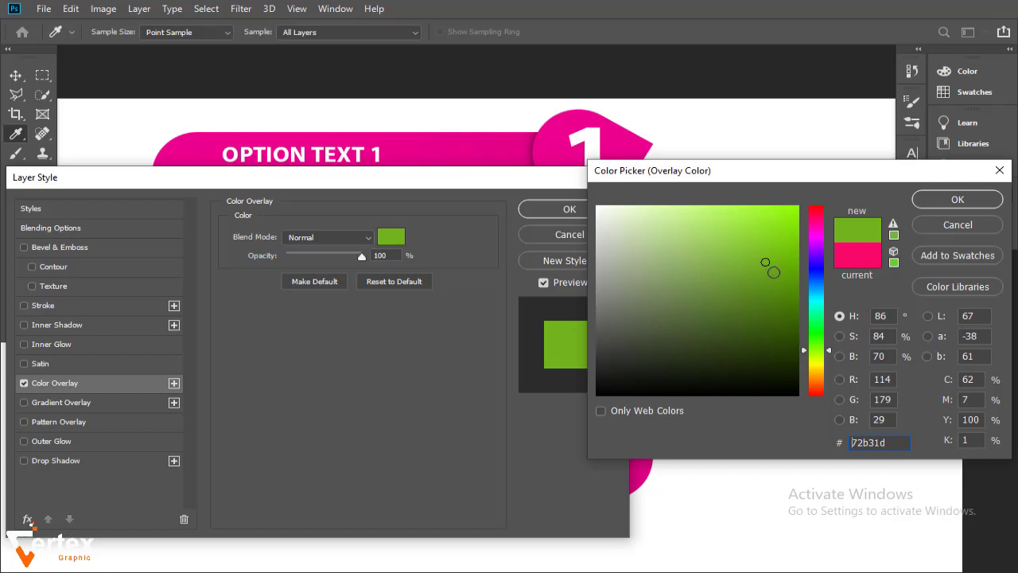
pyautogui.click(736, 275)
pyautogui.click(748, 268)
pyautogui.click(745, 259)
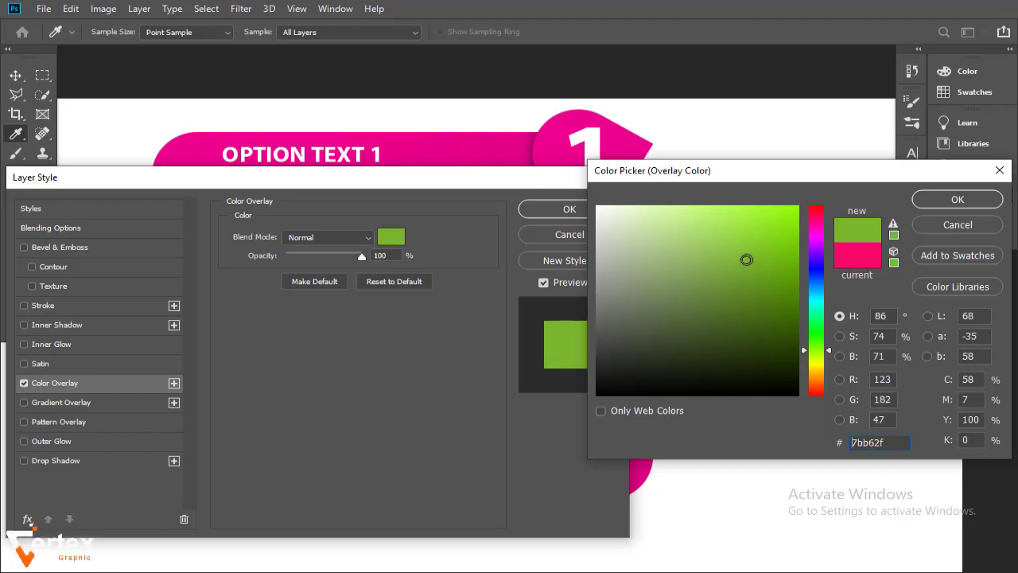
pyautogui.press('Return')
pyautogui.click(604, 210)
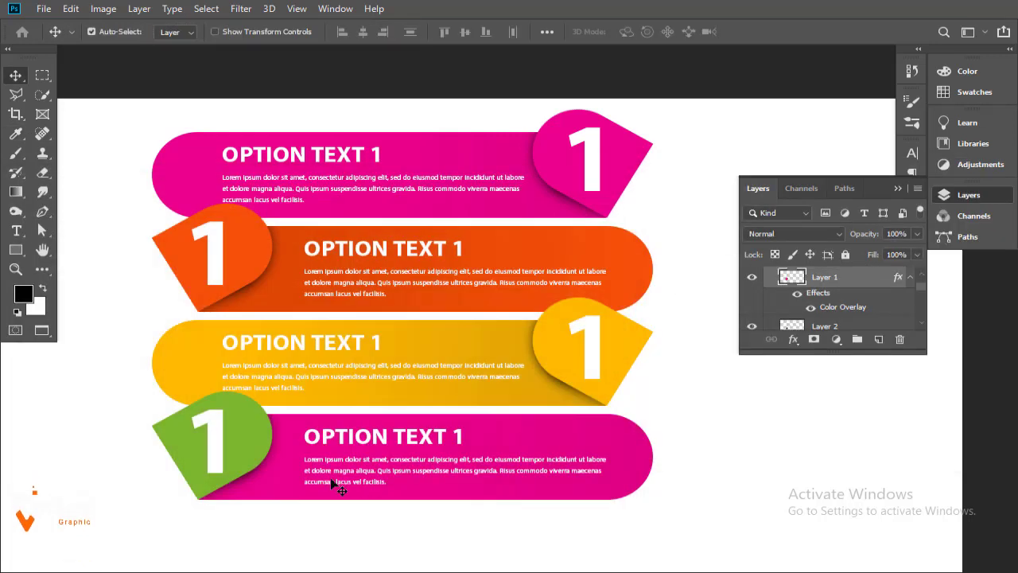
# Set the bottom bar's gradient left stop to the tab's sampled green
pyautogui.scroll(-1, 915, 330)
pyautogui.click(910, 298)
pyautogui.scroll(-1, 859, 302)
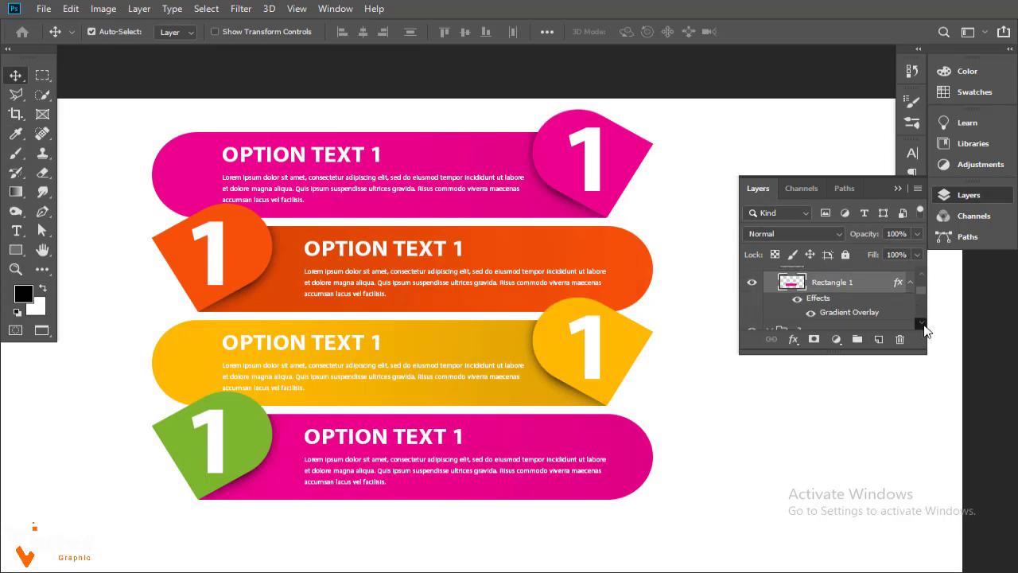
pyautogui.scroll(-1, 859, 299)
pyautogui.doubleClick(850, 293)
pyautogui.moveTo(179, 177); pyautogui.dragTo(670, 194)
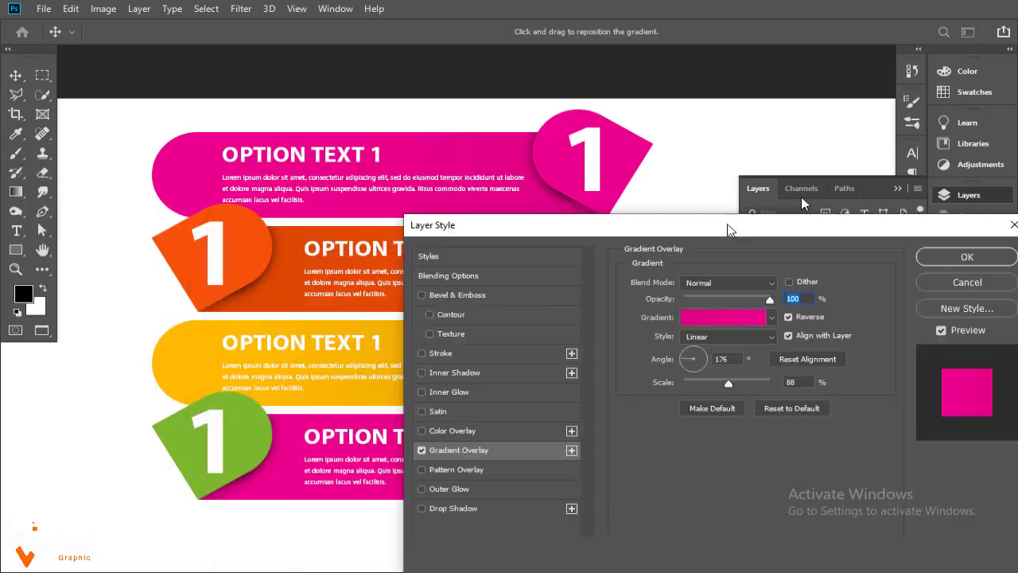
pyautogui.click(808, 288)
pyautogui.doubleClick(621, 431)
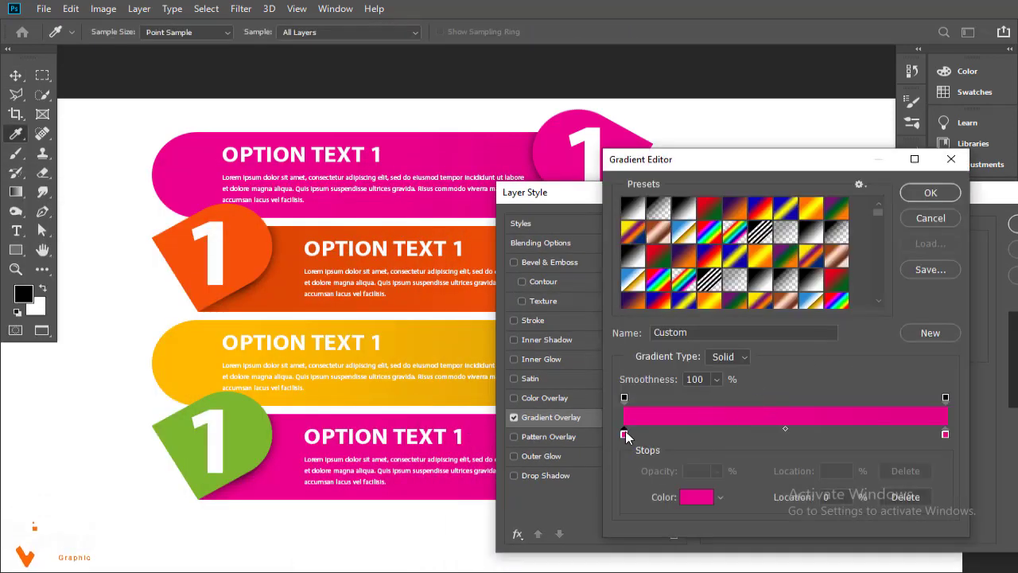
pyautogui.click(179, 452)
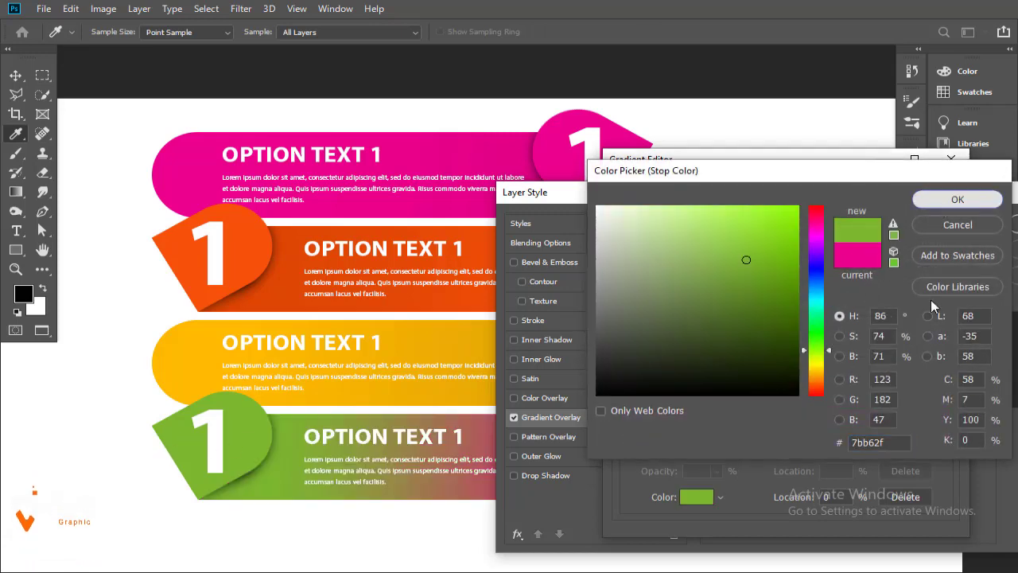
pyautogui.click(957, 199)
# Replace the magenta stop with a #609220 right stop and apply the green gradient
pyautogui.moveTo(945, 434); pyautogui.dragTo(870, 451)
pyautogui.click(624, 433)
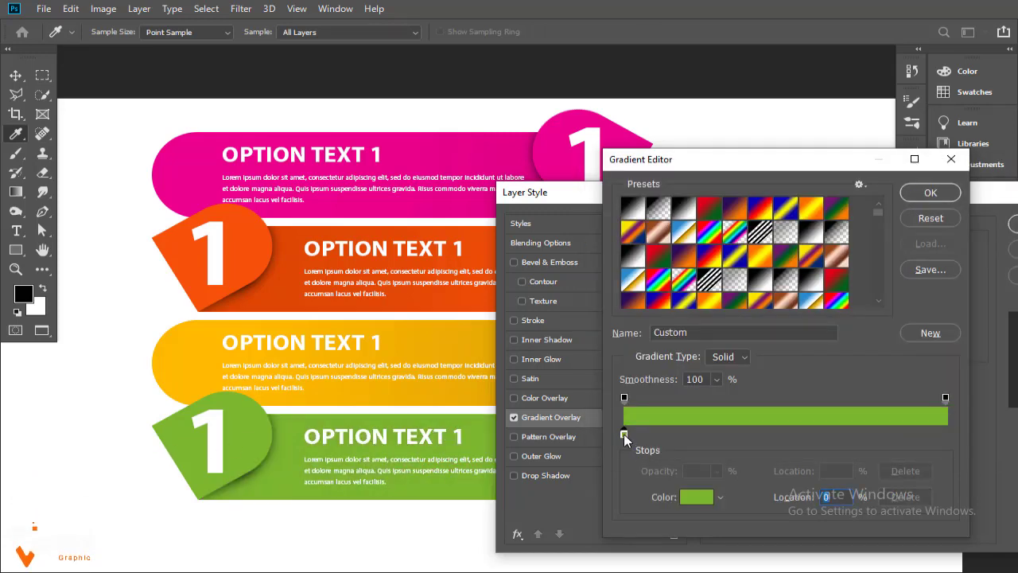
pyautogui.click(932, 434)
pyautogui.doubleClick(932, 434)
pyautogui.write('609220')
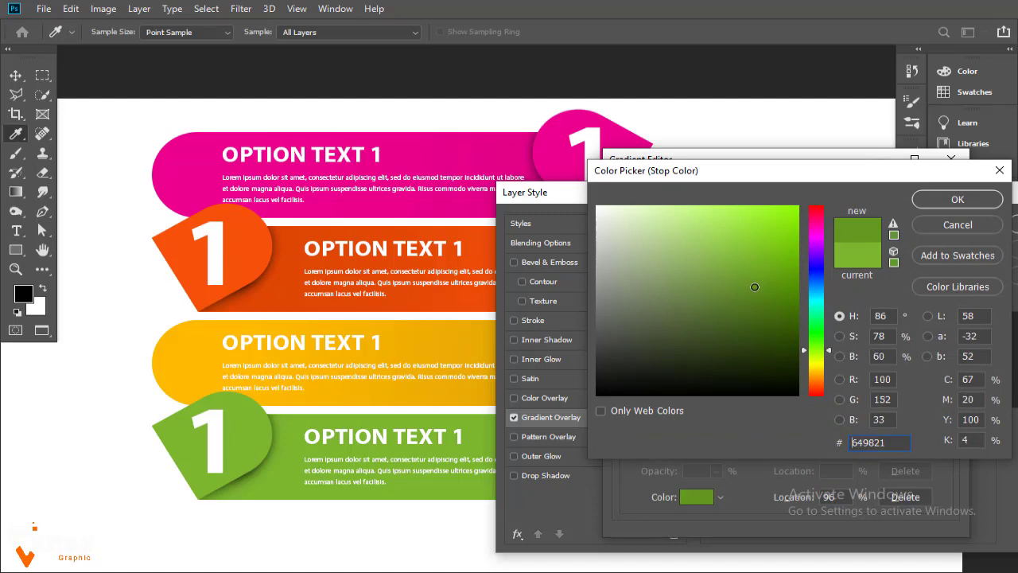
pyautogui.click(957, 199)
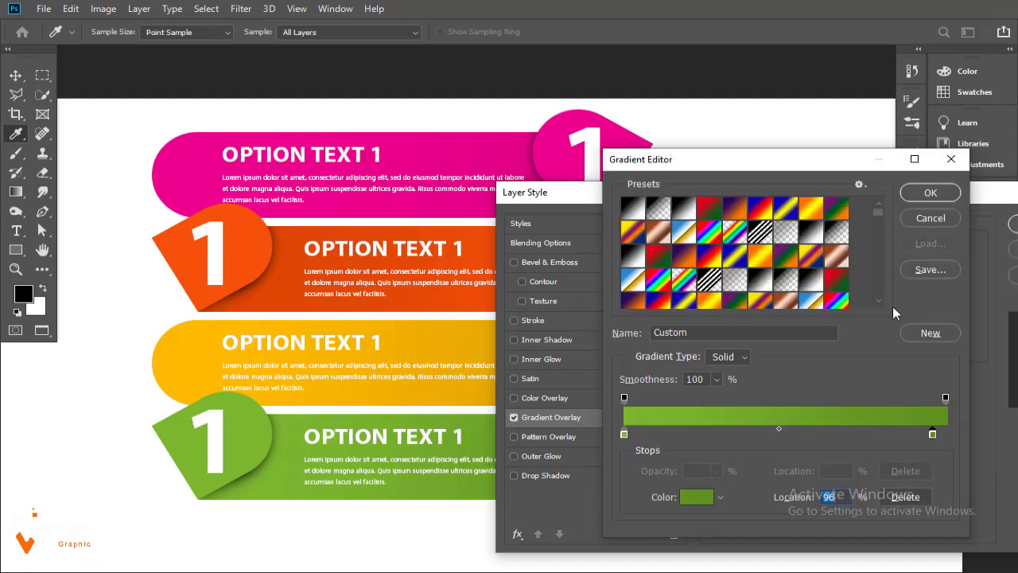
pyautogui.click(924, 195)
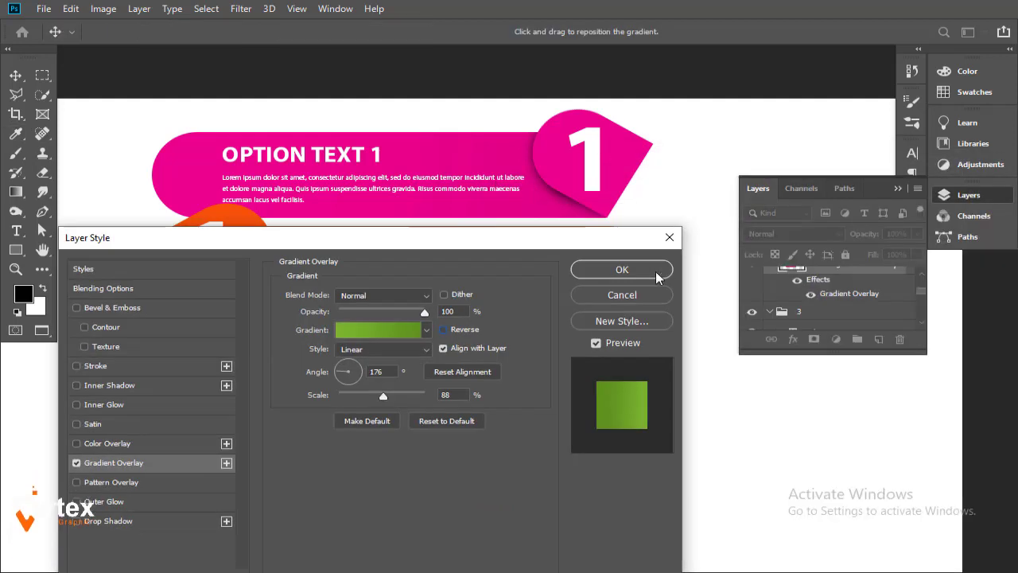
pyautogui.click(628, 268)
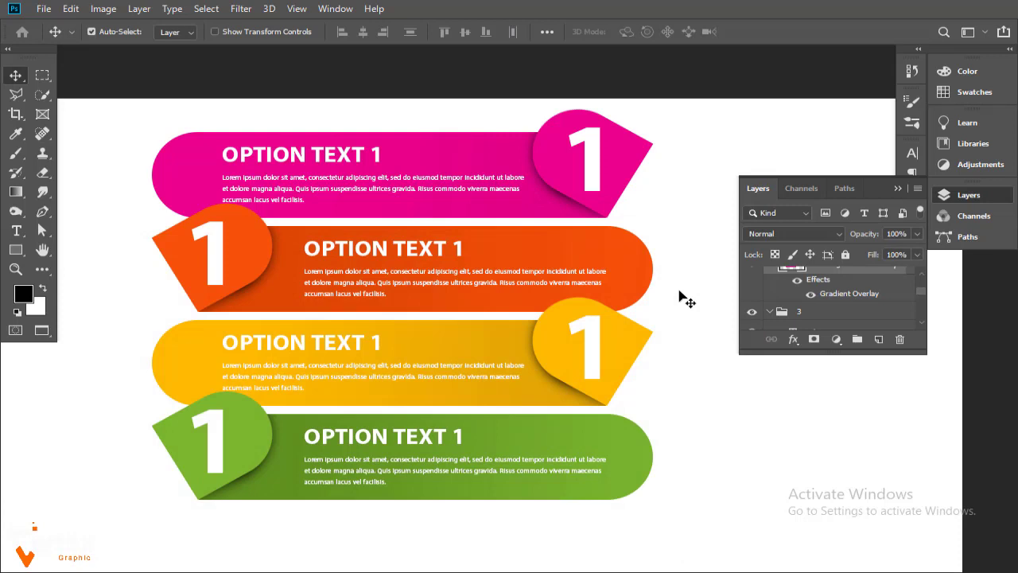
# Change the orange, yellow and green tab numbers to 2, 3 and 4
pyautogui.click(16, 231)
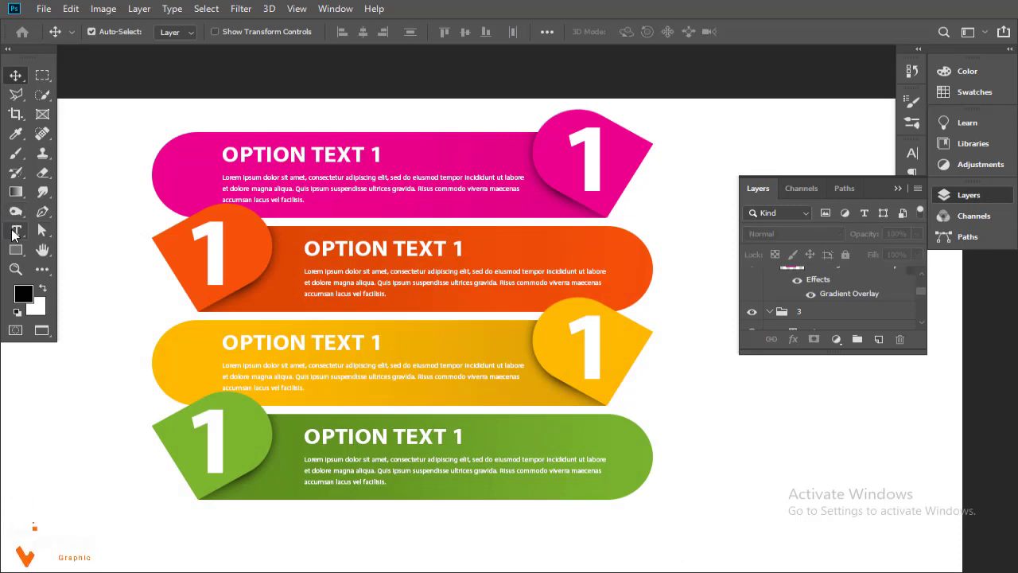
pyautogui.doubleClick(241, 252)
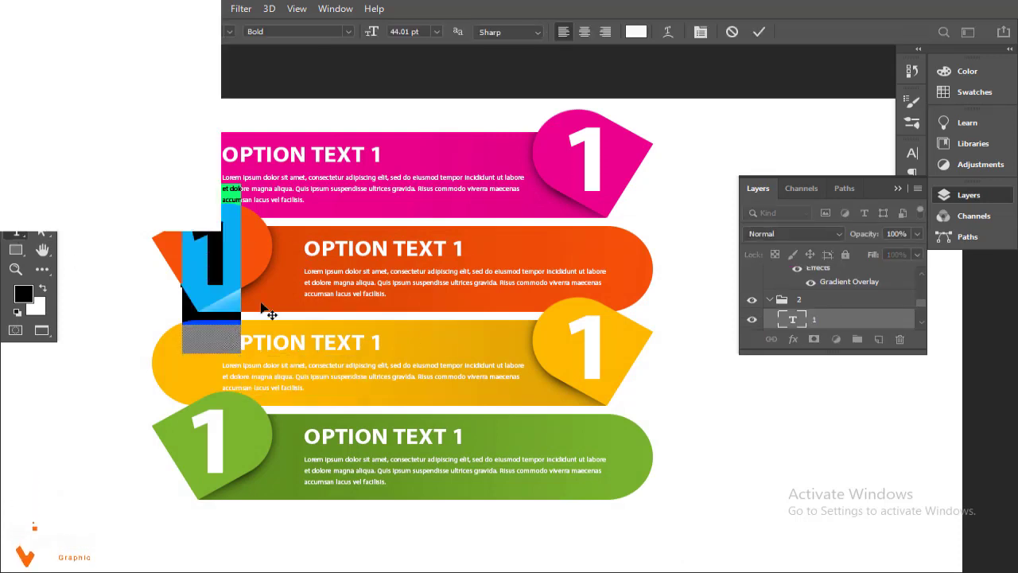
pyautogui.write('22')
pyautogui.press('BackSpace')
pyautogui.hotkey('ctrl', 'Return')
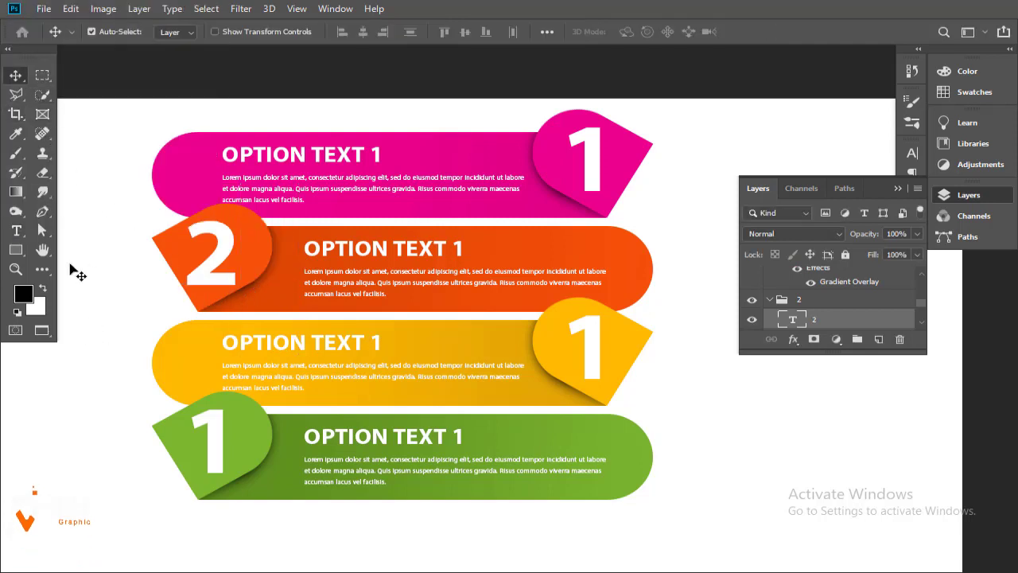
pyautogui.doubleClick(608, 355)
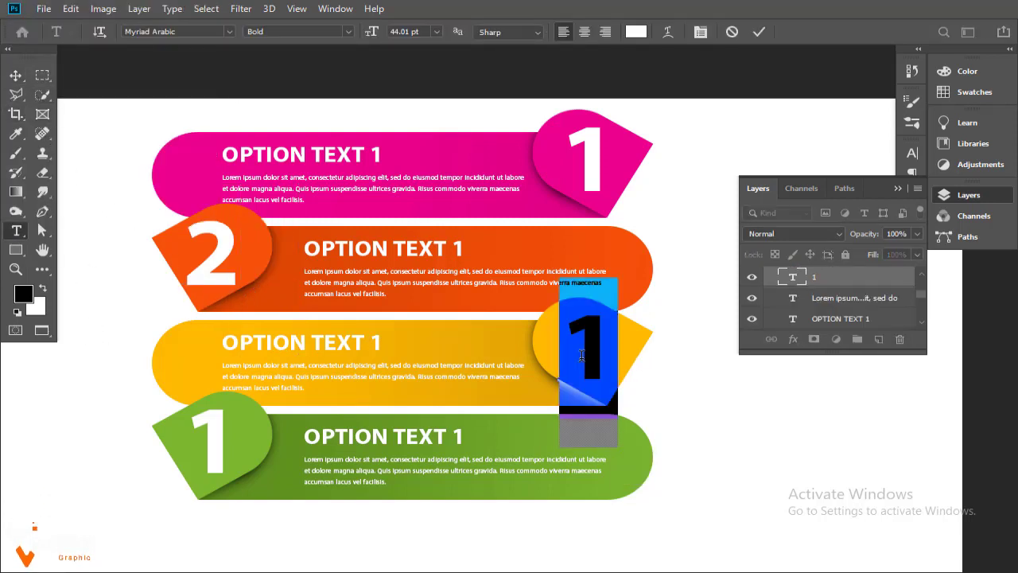
pyautogui.write('33')
pyautogui.press('BackSpace')
pyautogui.hotkey('ctrl', 'Return')
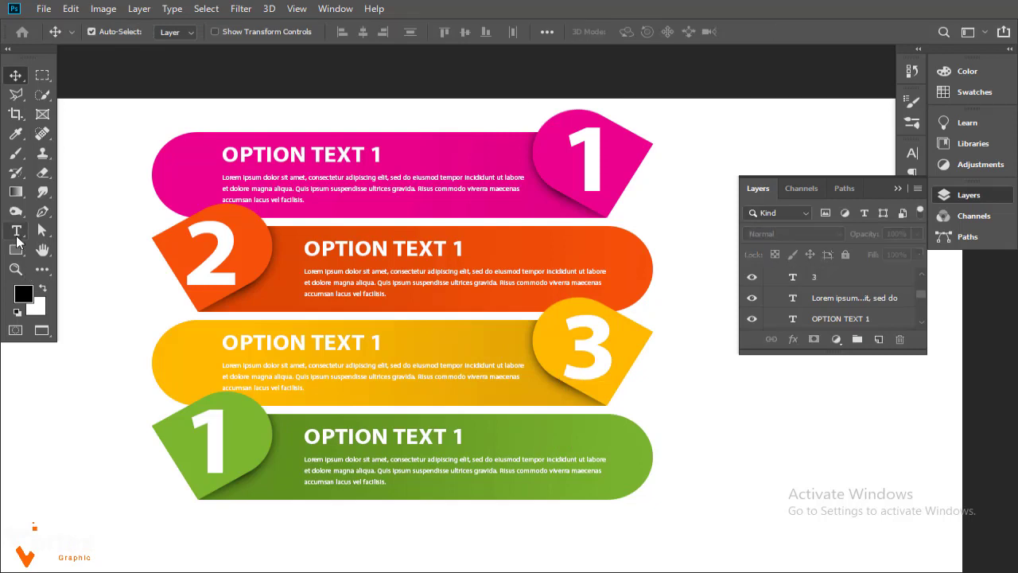
pyautogui.doubleClick(206, 443)
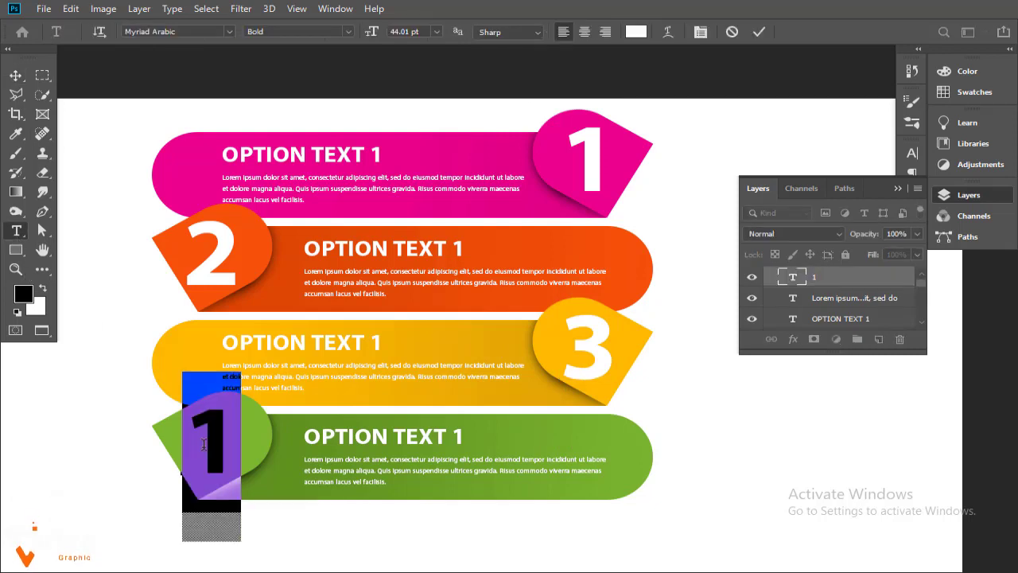
pyautogui.write('4')
pyautogui.hotkey('ctrl', 'Return')
# Leave the first heading as is and change the second heading to OPTION TEXT 2
pyautogui.keyDown('ctrl'); pyautogui.click(385, 152); pyautogui.keyUp('ctrl')
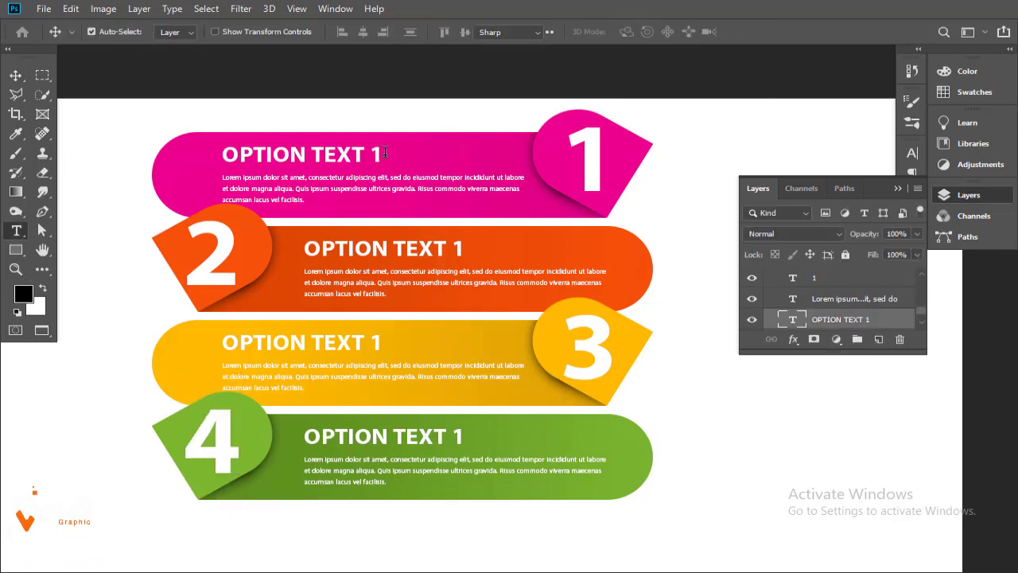
pyautogui.tripleClick(385, 151)
pyautogui.doubleClick(376, 153)
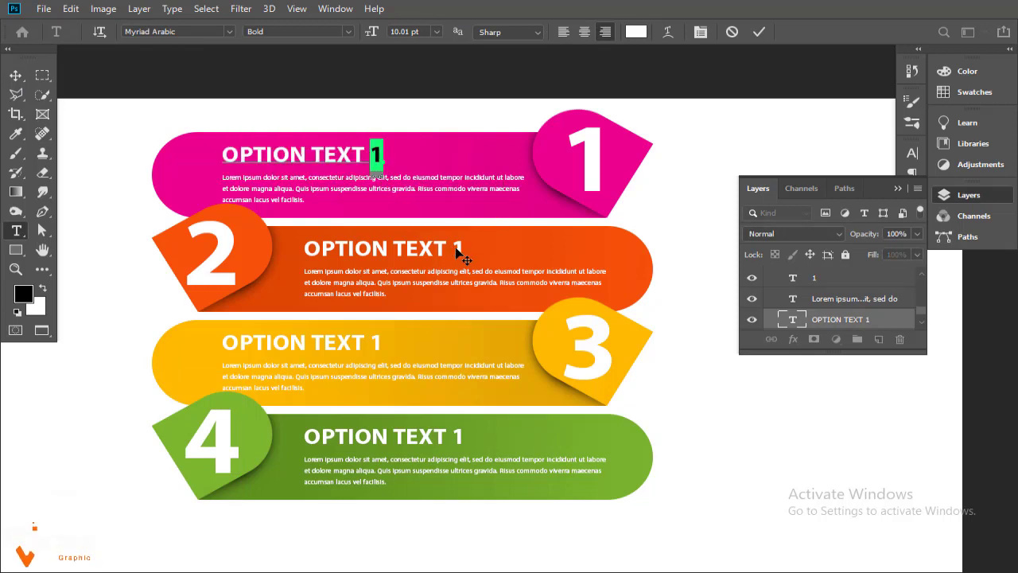
pyautogui.hotkey('ctrl', 'Return')
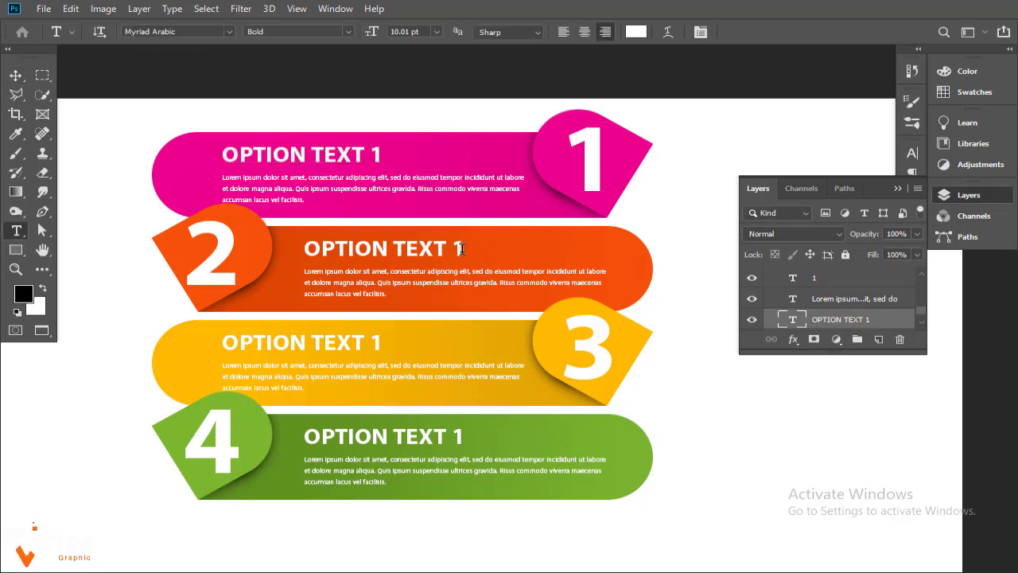
pyautogui.doubleClick(458, 248)
pyautogui.write('2')
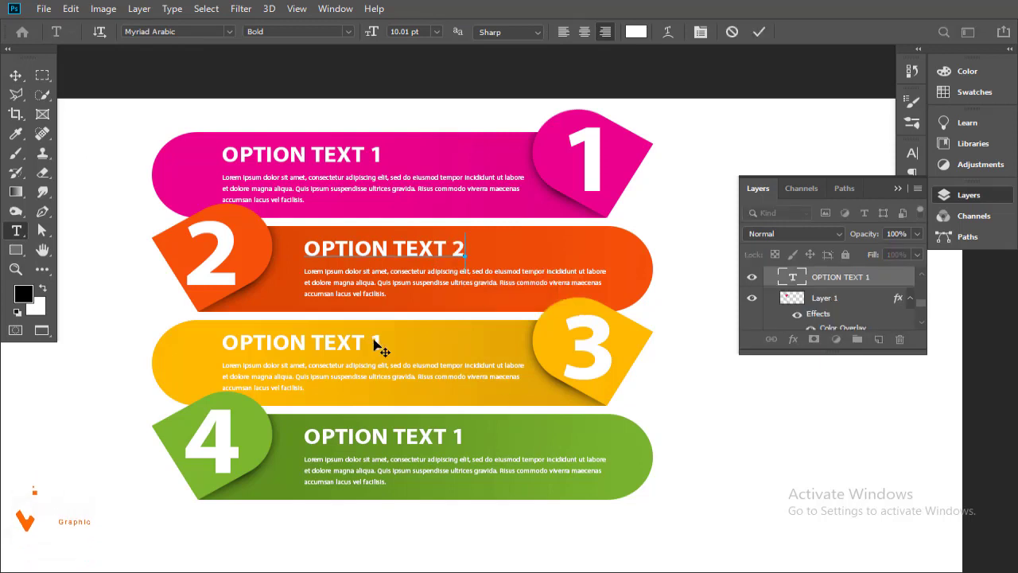
pyautogui.click(16, 231)
# Change the third and fourth headings to OPTION TEXT 3 and OPTION TEXT 4
pyautogui.doubleClick(375, 342)
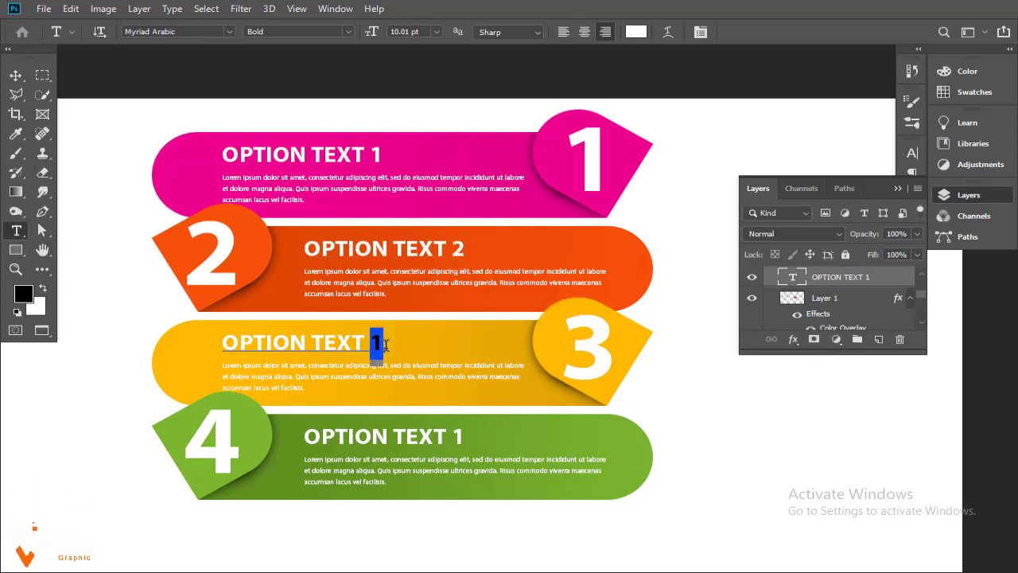
pyautogui.write('3')
pyautogui.hotkey('ctrl', 'Return')
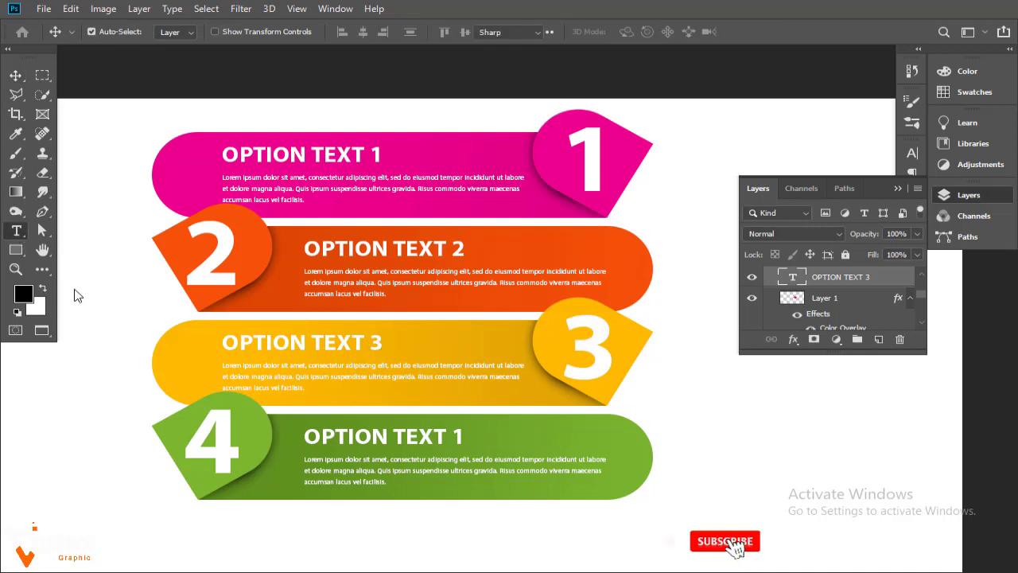
pyautogui.doubleClick(459, 436)
pyautogui.write('4')
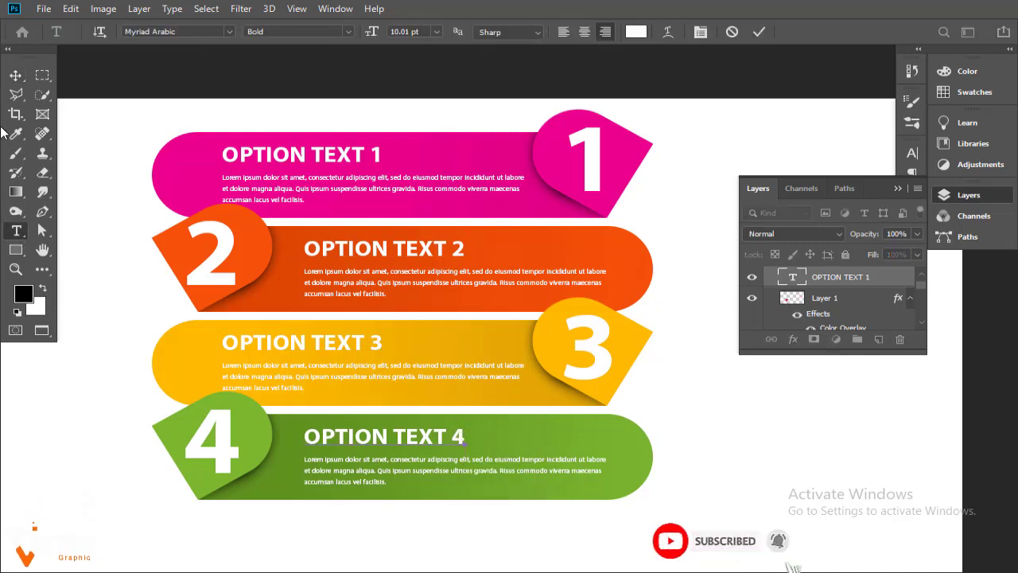
pyautogui.click(15, 75)
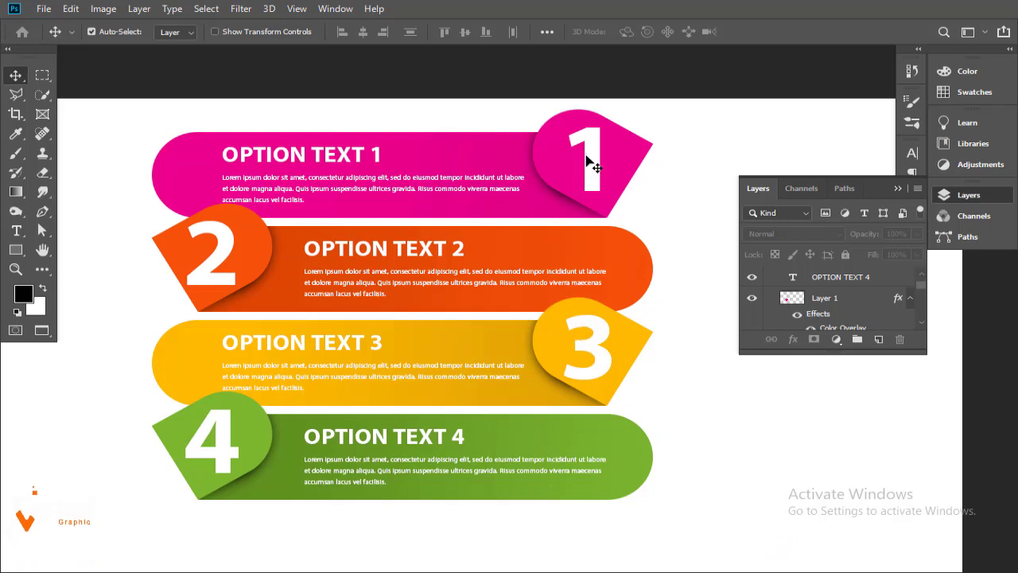
# Rasterize the pink tab's numeral 1 and custom-warp its lower right corner into a fold
pyautogui.click(595, 163)
pyautogui.rightClick(856, 327)
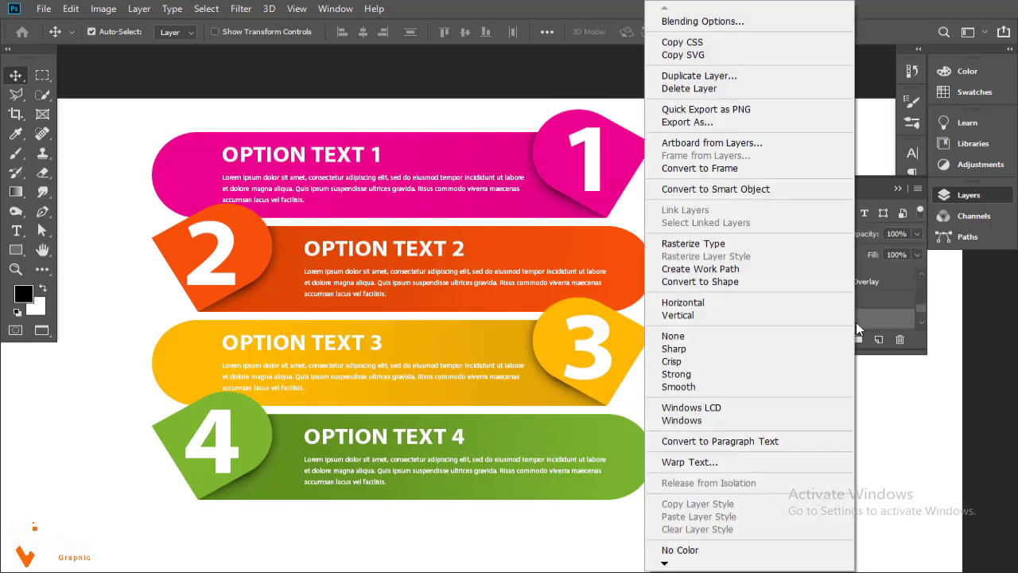
pyautogui.click(716, 243)
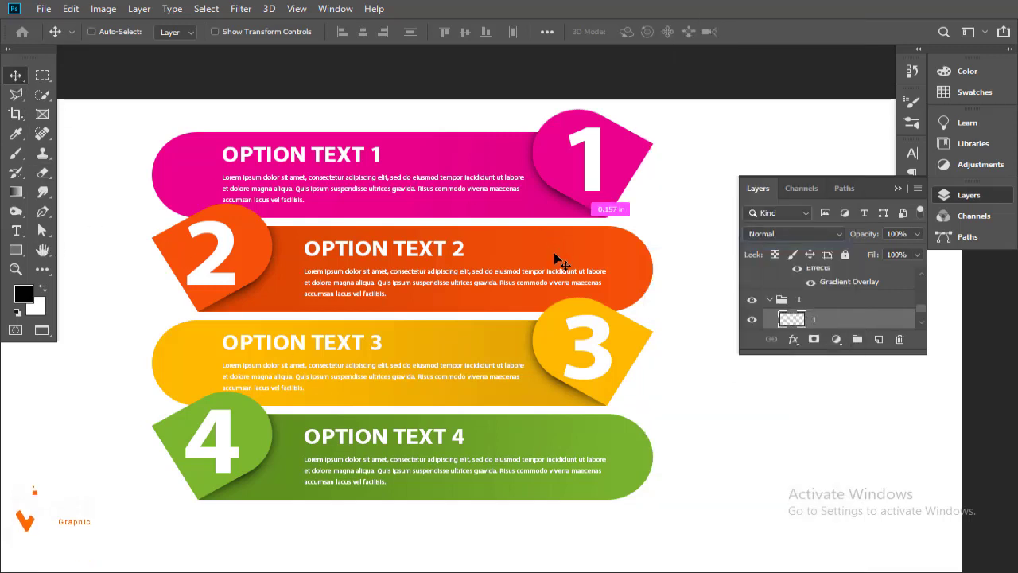
pyautogui.hotkey('ctrl', 't')
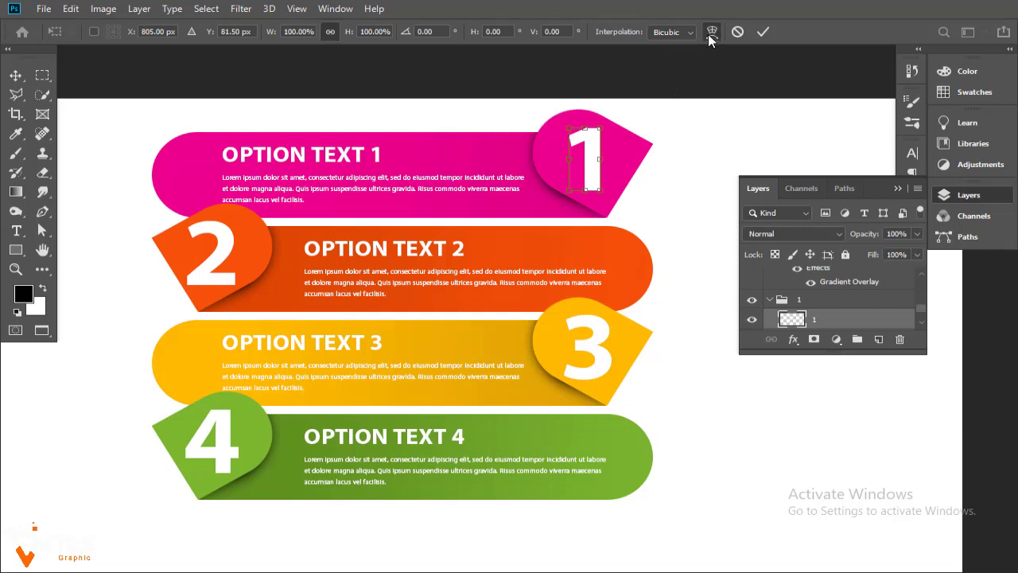
pyautogui.click(710, 33)
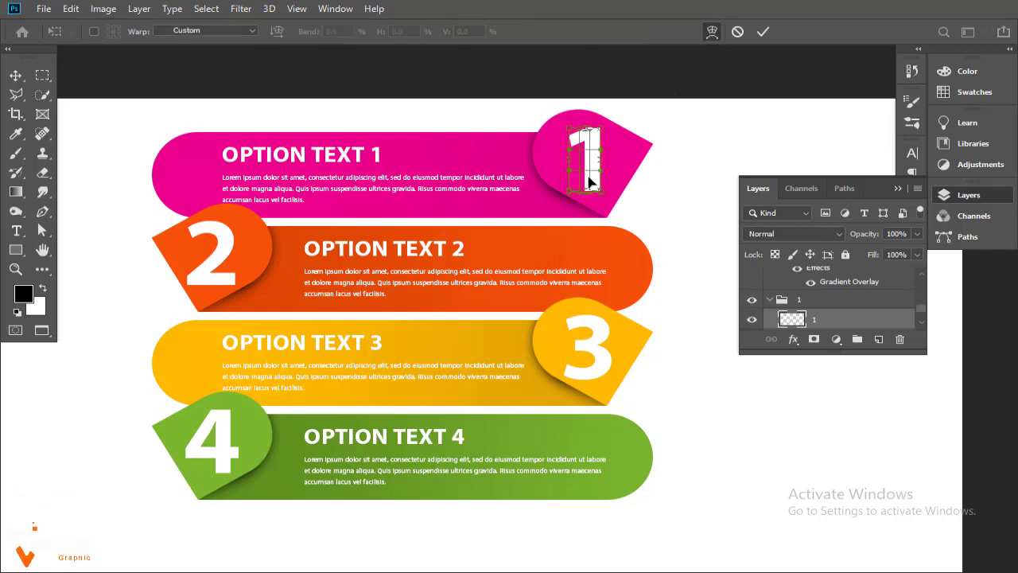
pyautogui.moveTo(592, 183); pyautogui.dragTo(596, 189)
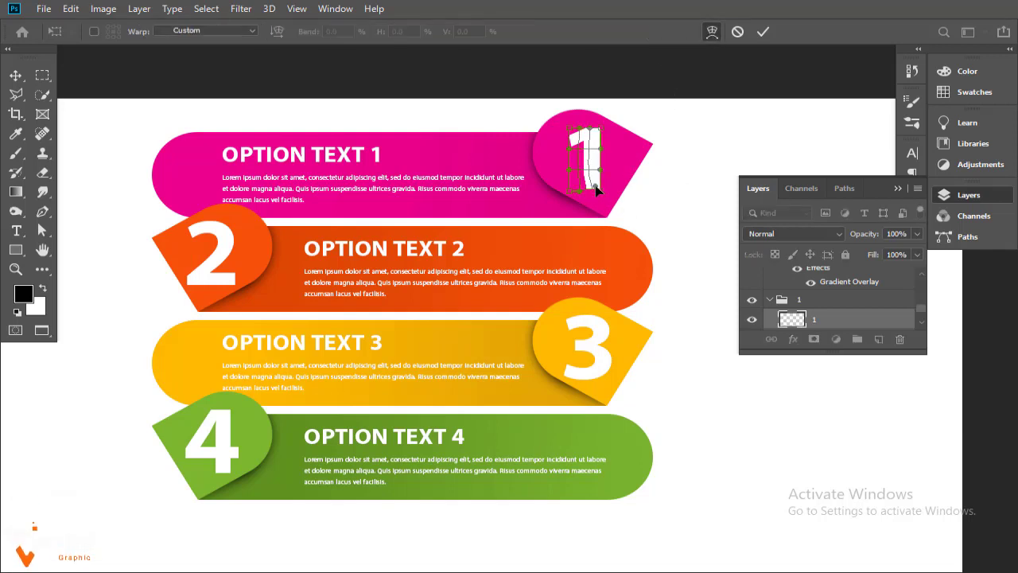
pyautogui.press('Return')
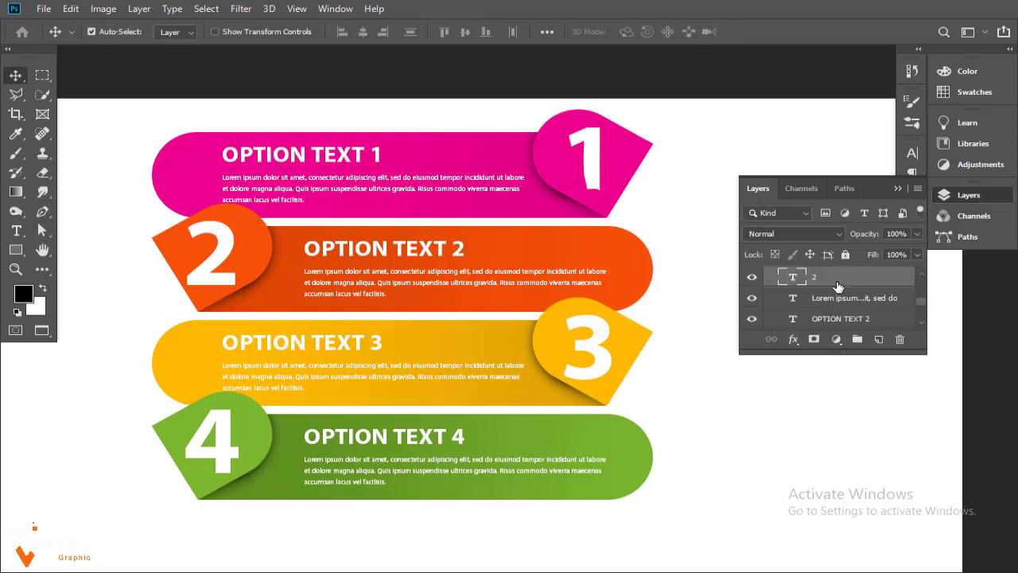
# Rasterize the orange tab's numeral 2 and custom-warp its bottom into a fold
pyautogui.rightClick(836, 290)
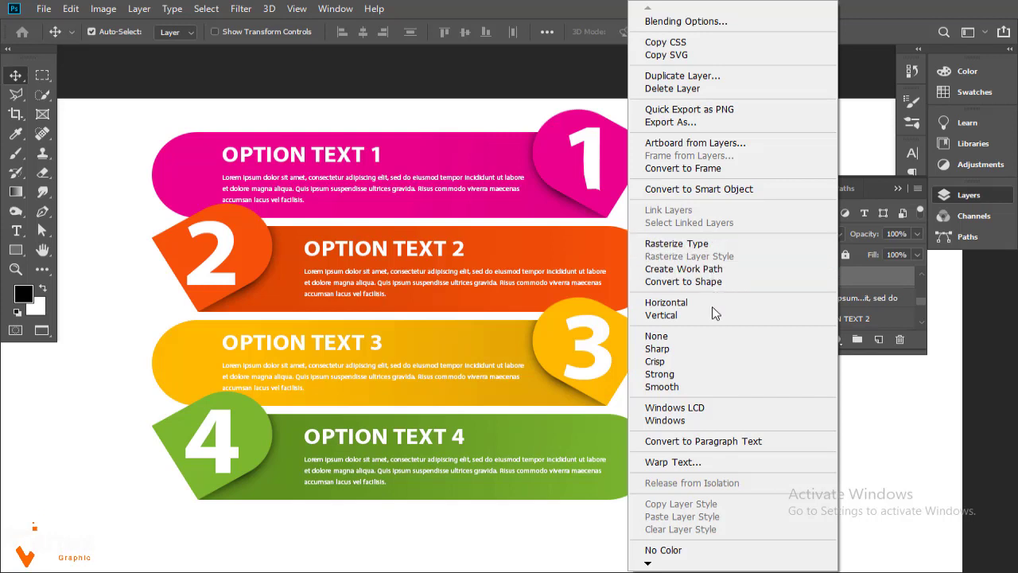
pyautogui.click(700, 245)
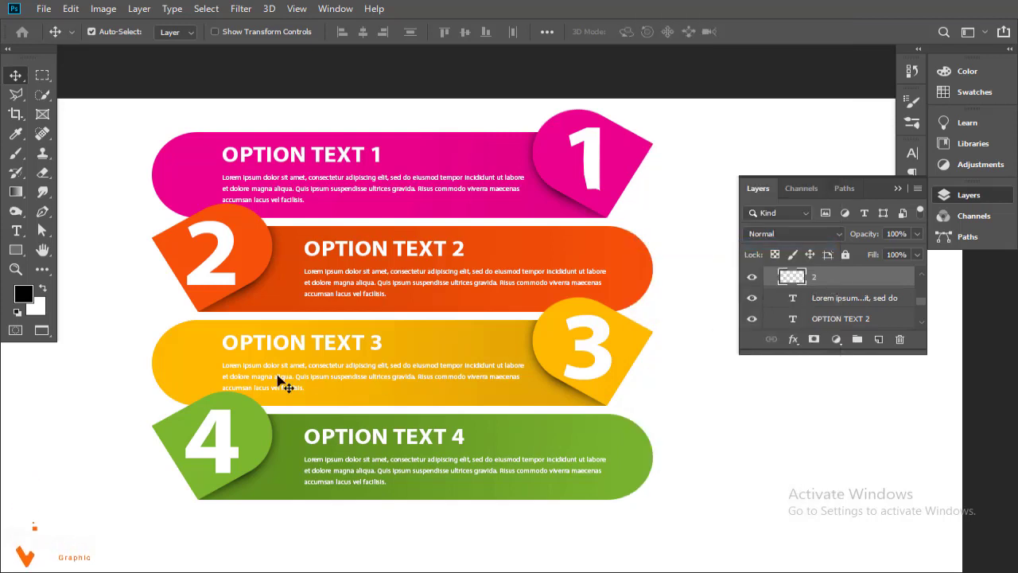
pyautogui.hotkey('ctrl', 't')
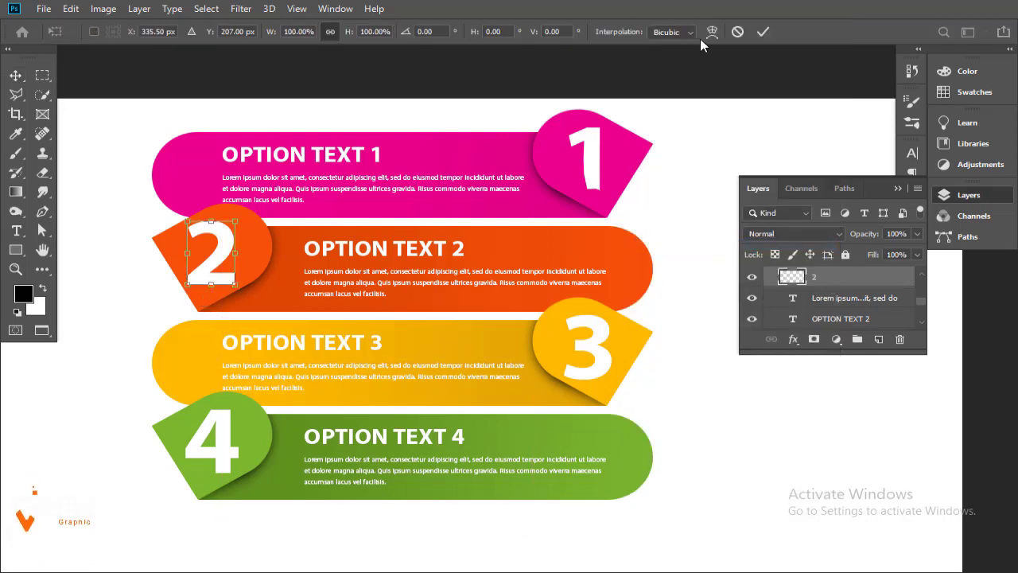
pyautogui.click(712, 32)
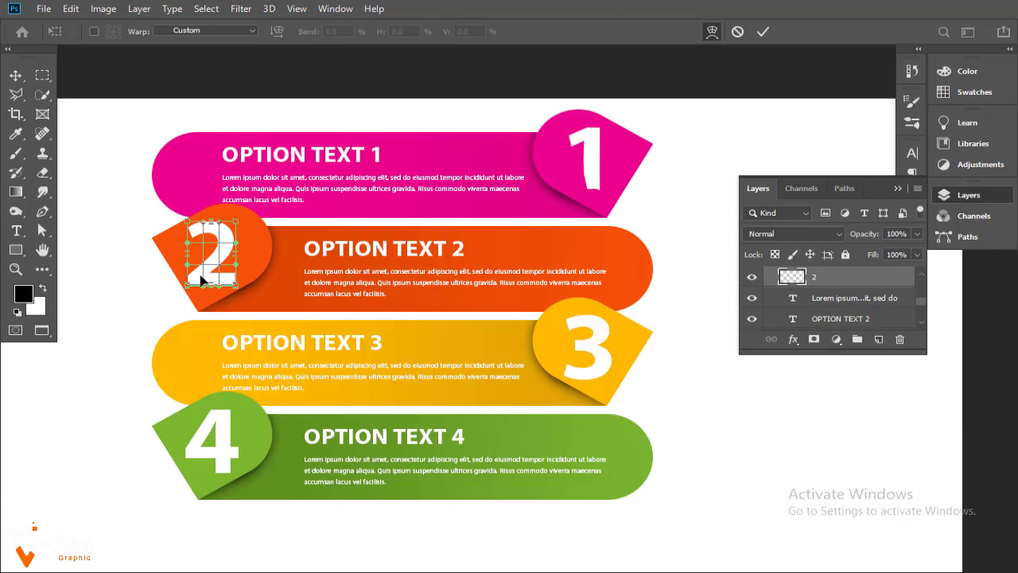
pyautogui.moveTo(202, 279); pyautogui.dragTo(201, 271)
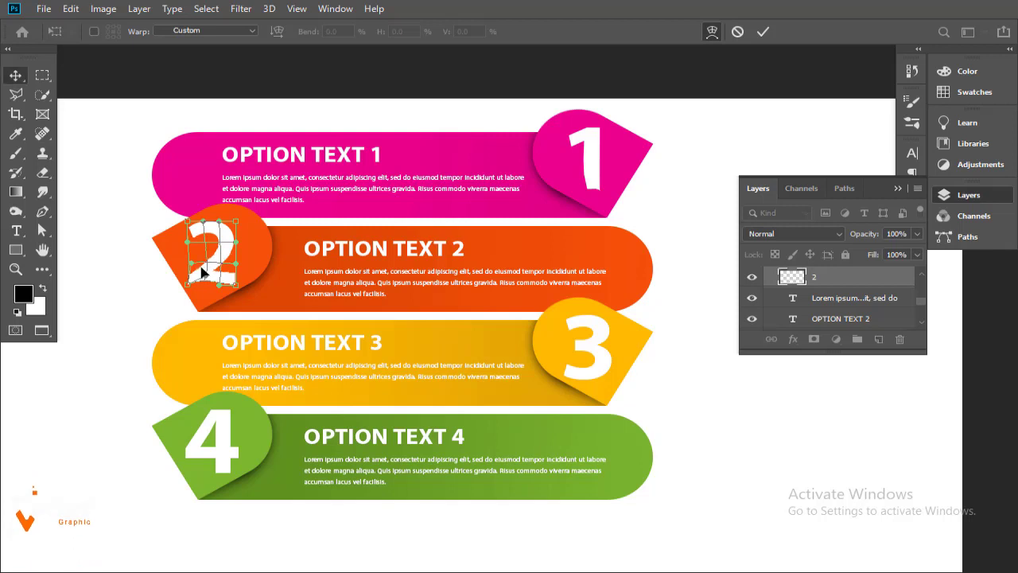
pyautogui.press('Return')
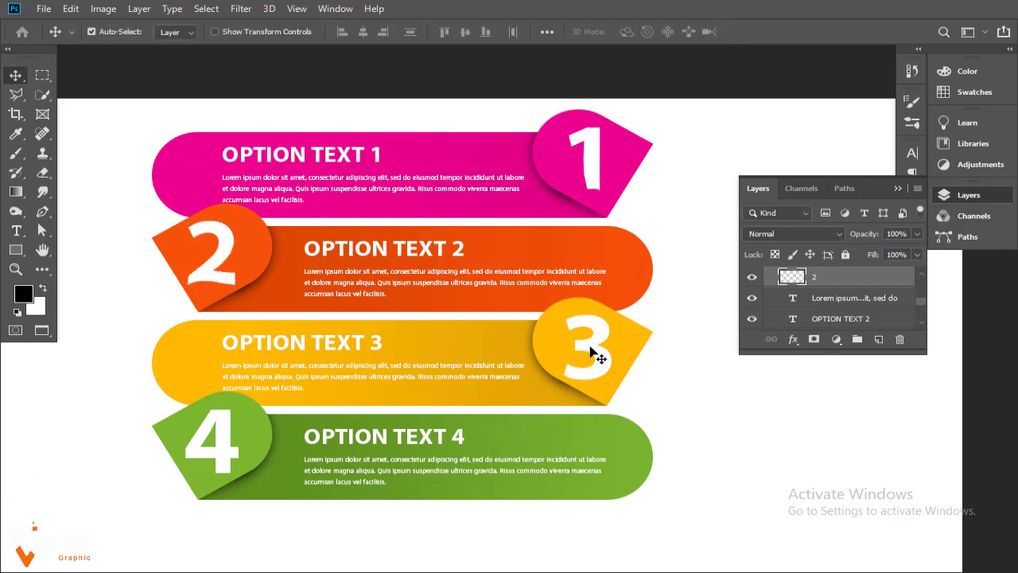
# Rasterize the yellow tab's numeral 3 and custom-warp its lower edge into a fold
pyautogui.click(600, 355)
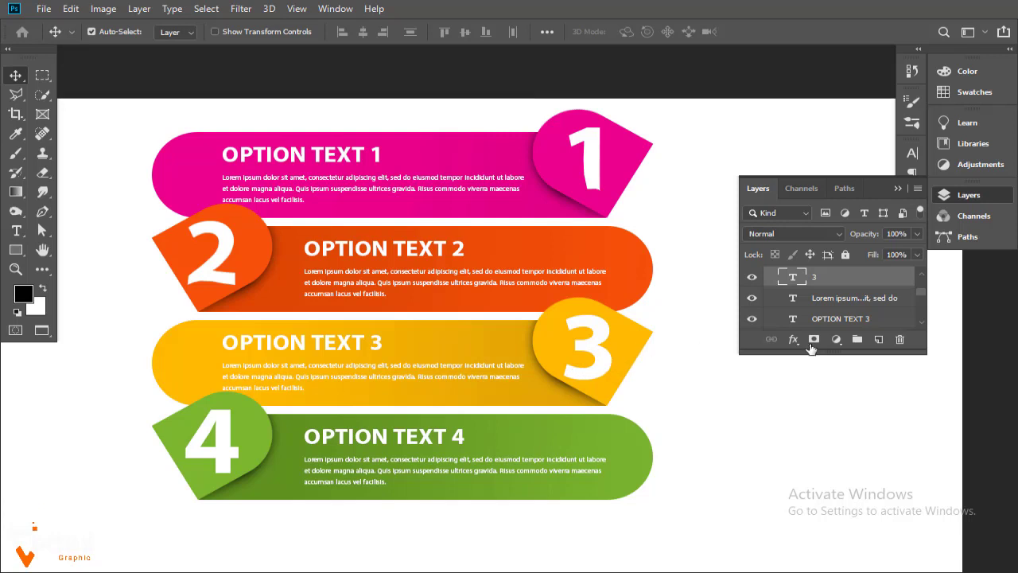
pyautogui.rightClick(843, 281)
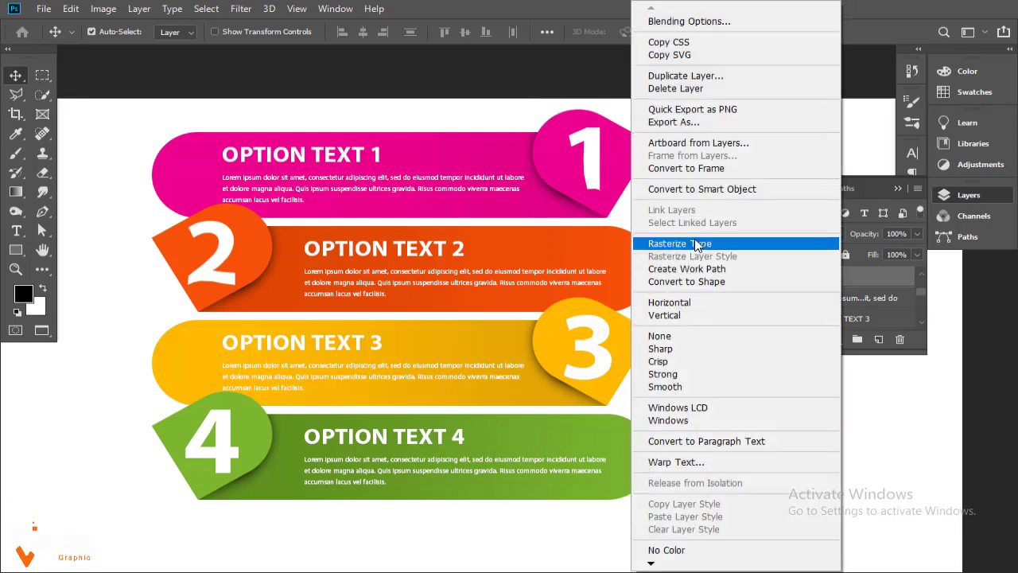
pyautogui.click(660, 243)
pyautogui.hotkey('ctrl', 't')
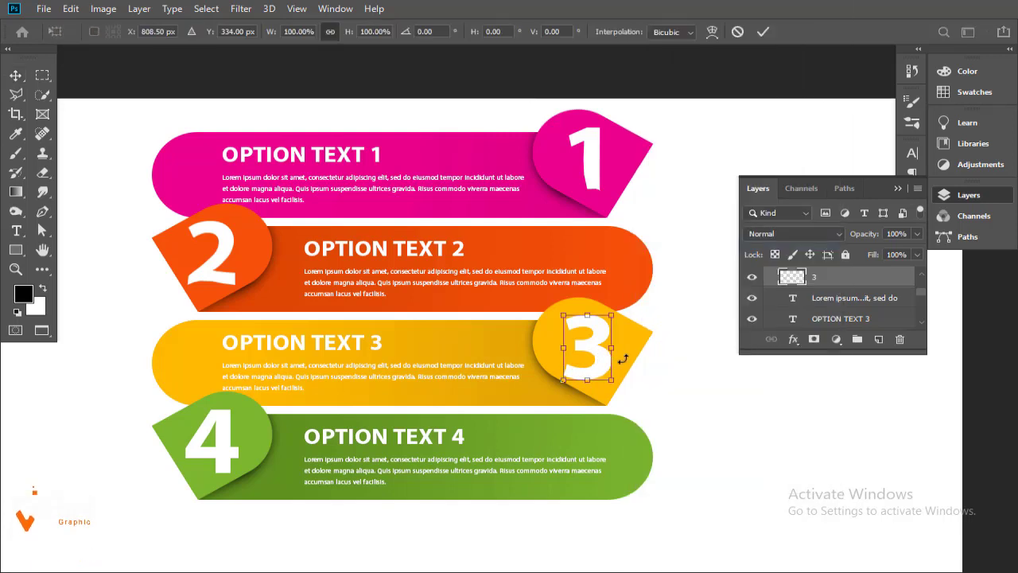
pyautogui.click(712, 32)
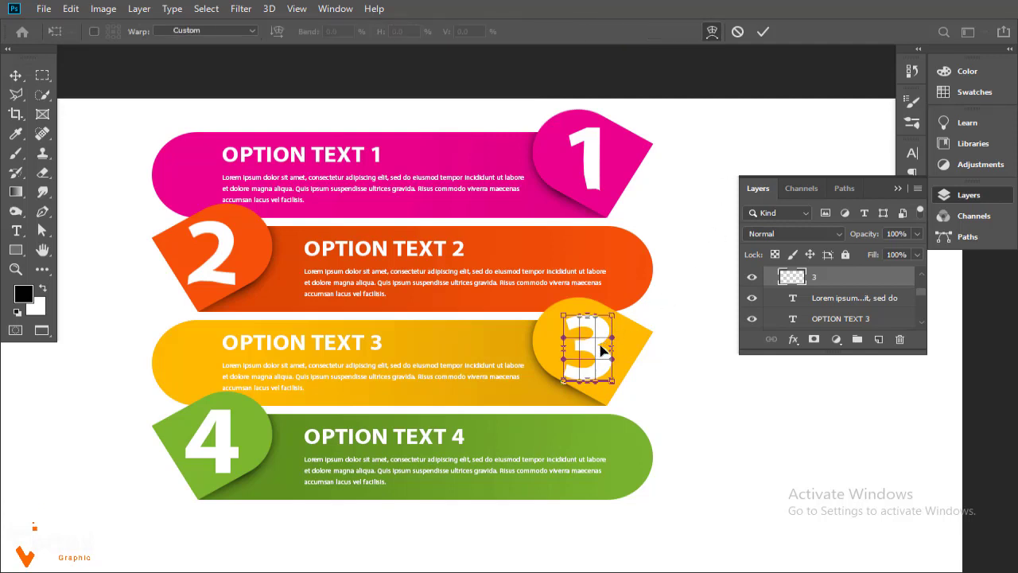
pyautogui.moveTo(581, 375); pyautogui.dragTo(569, 377)
pyautogui.press('Return')
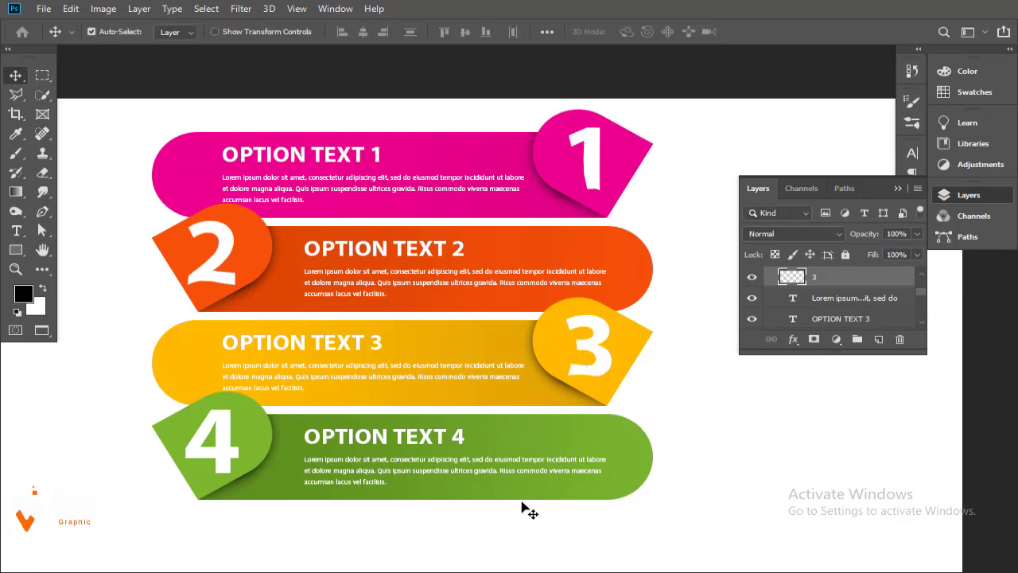
# Rasterize the green tab's numeral 4 and custom-warp it to match the folded numerals
pyautogui.click(221, 457)
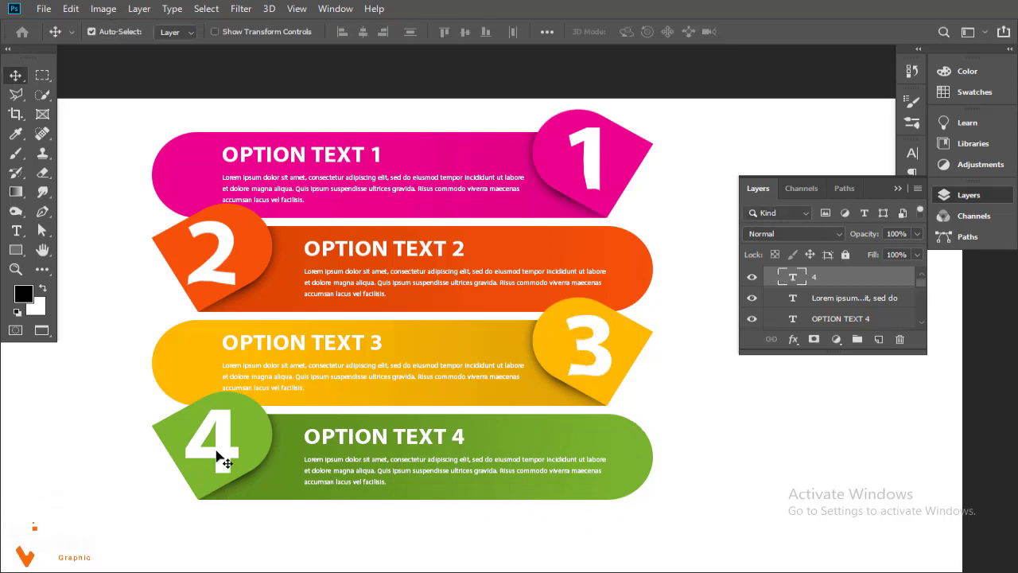
pyautogui.rightClick(866, 278)
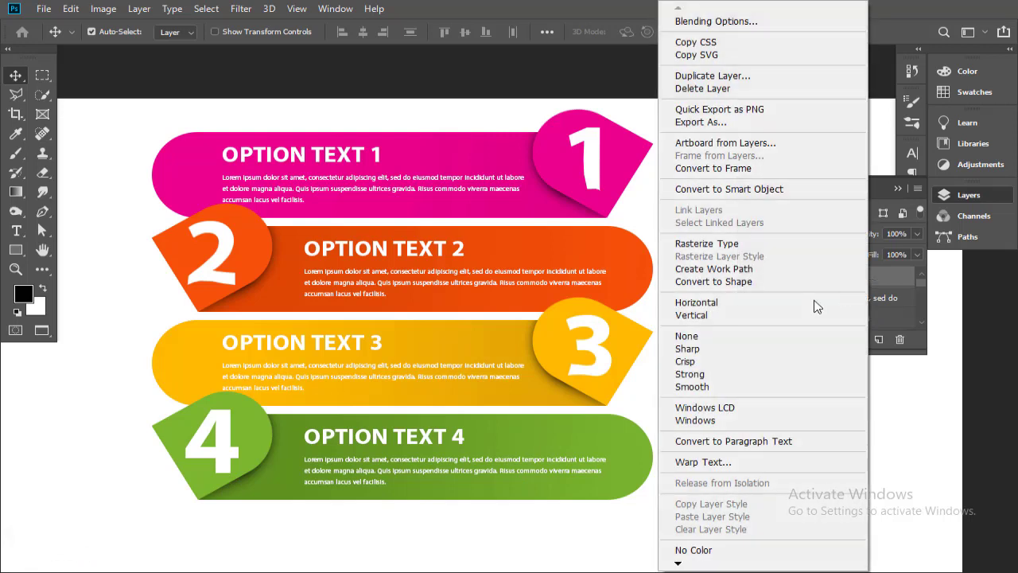
pyautogui.click(730, 243)
pyautogui.hotkey('ctrl', 't')
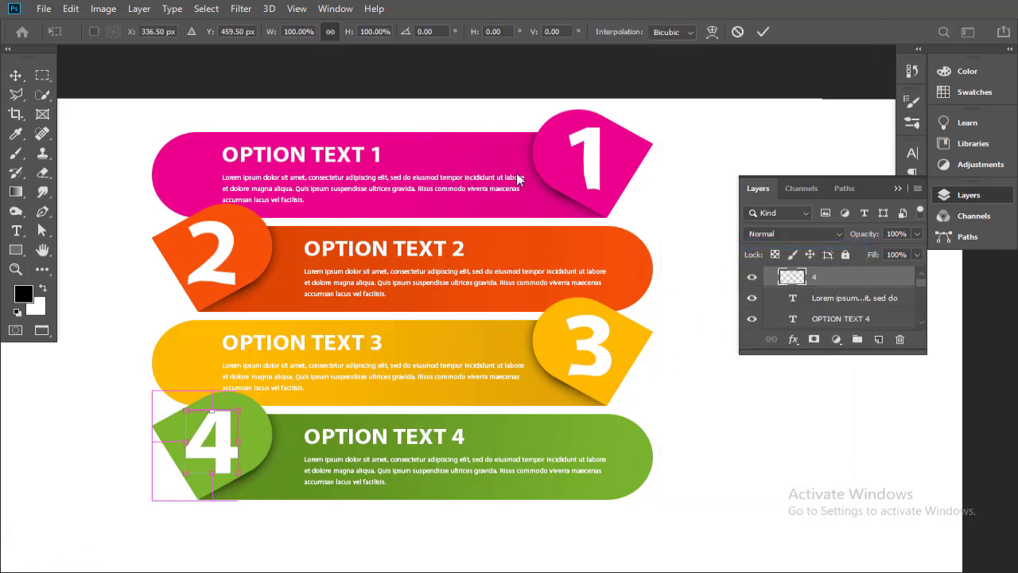
pyautogui.click(710, 35)
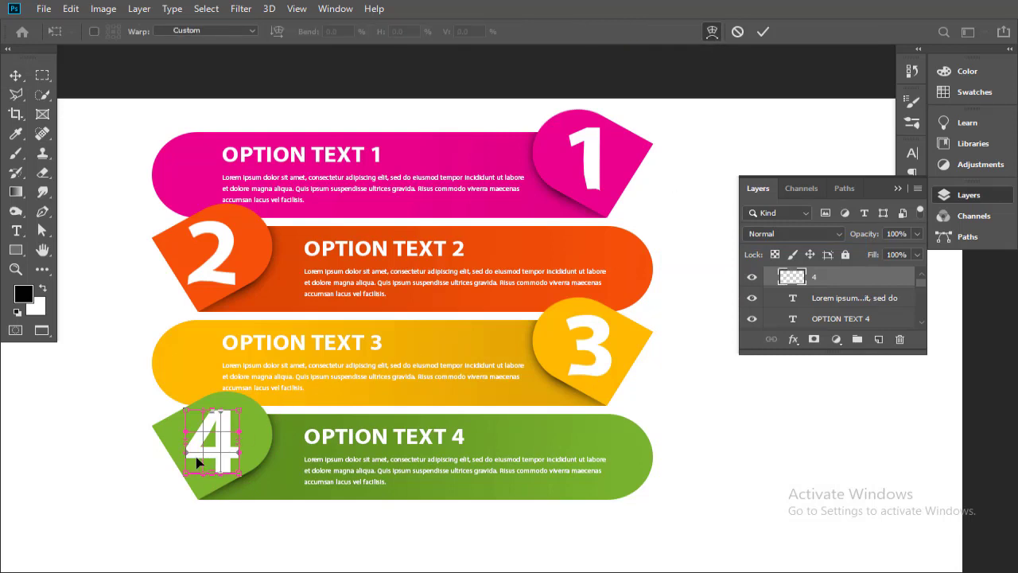
pyautogui.moveTo(197, 461); pyautogui.dragTo(201, 460)
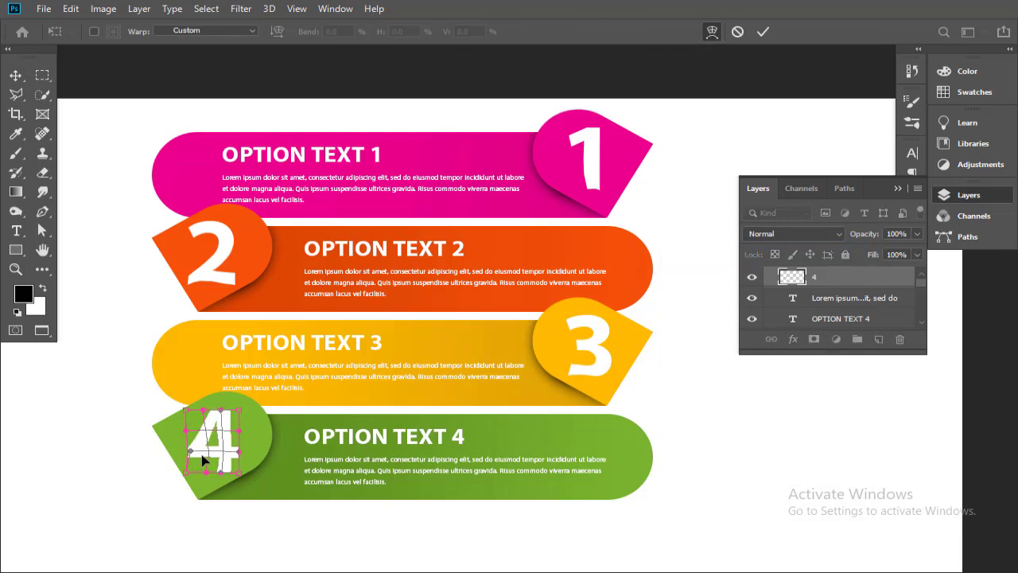
pyautogui.press('Return')
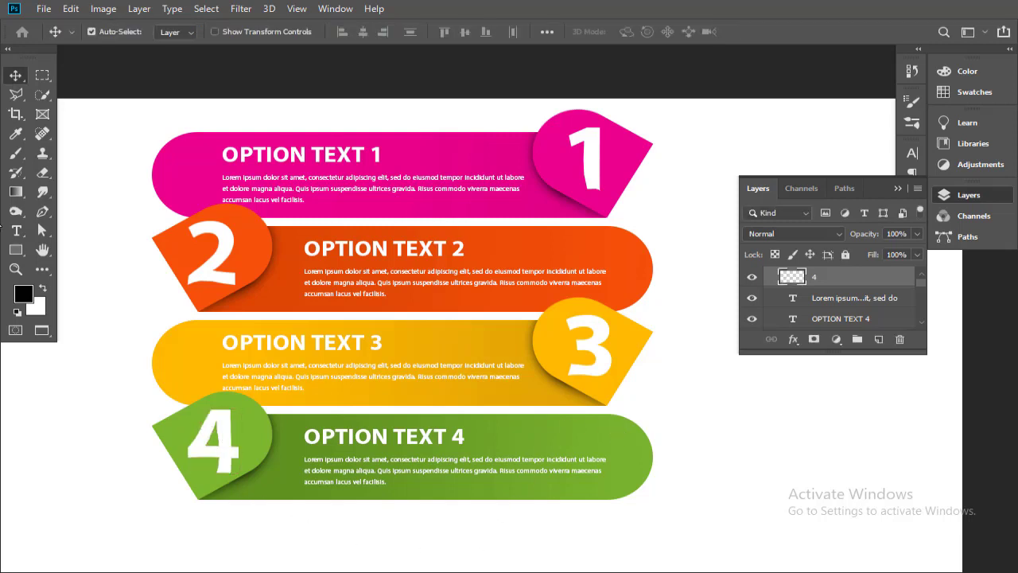
# Deselect all layers and collapse layer groups 4, 3 and 1 in the Layers panel
pyautogui.click(802, 495)
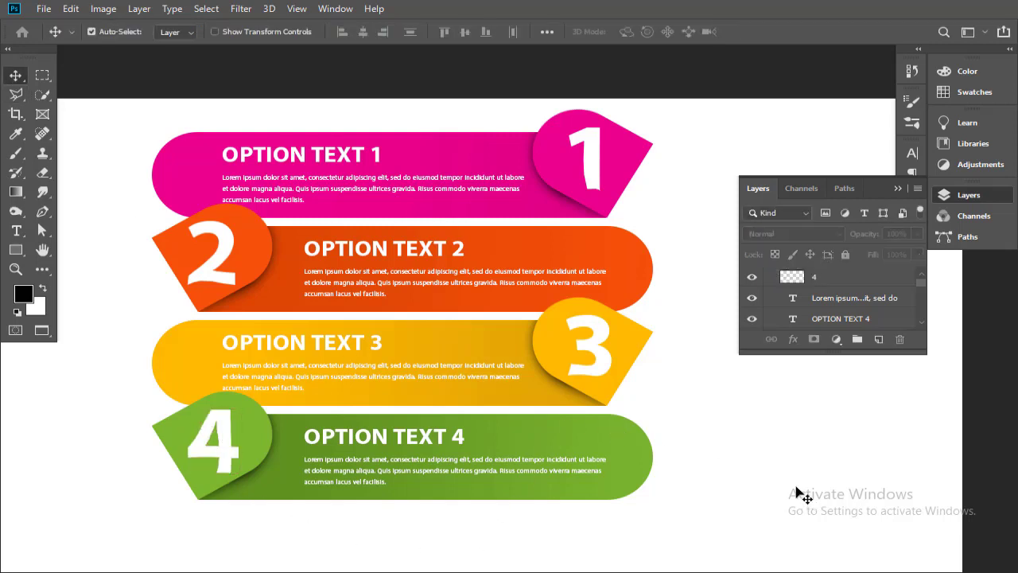
pyautogui.scroll(1, 920, 283)
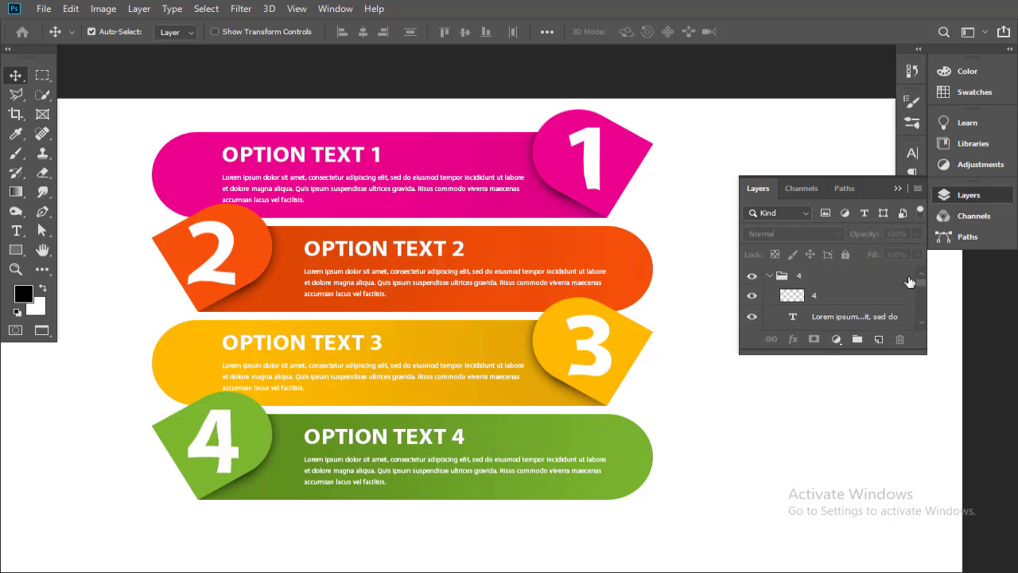
pyautogui.click(768, 276)
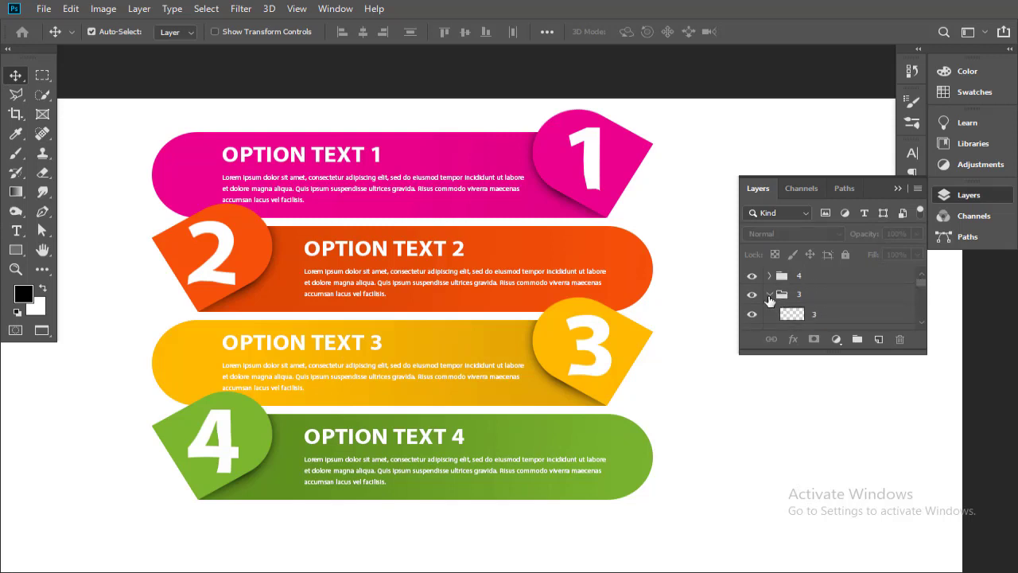
pyautogui.click(768, 294)
pyautogui.scroll(-2, 919, 326)
pyautogui.click(768, 295)
pyautogui.scroll(2, 918, 290)
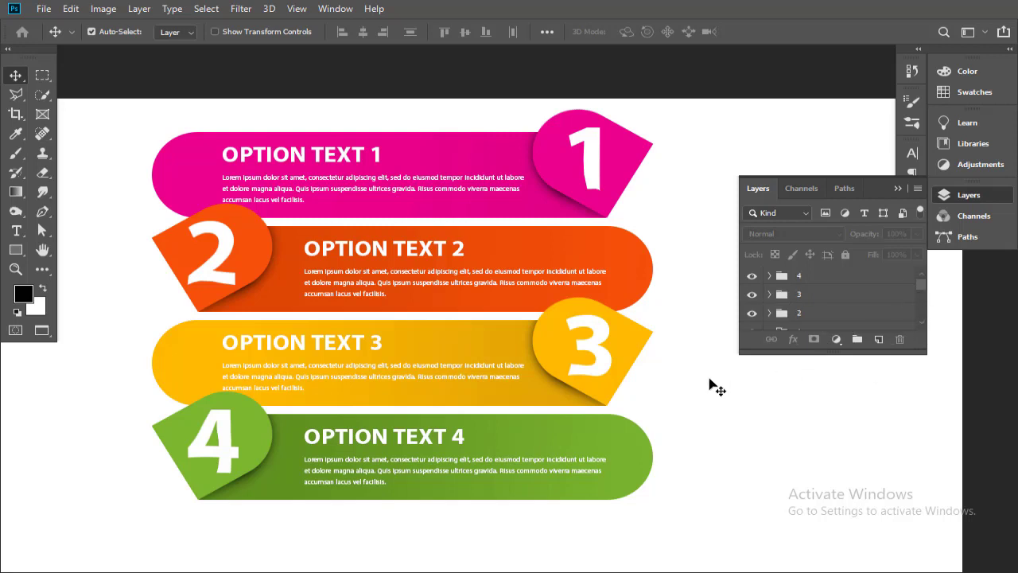